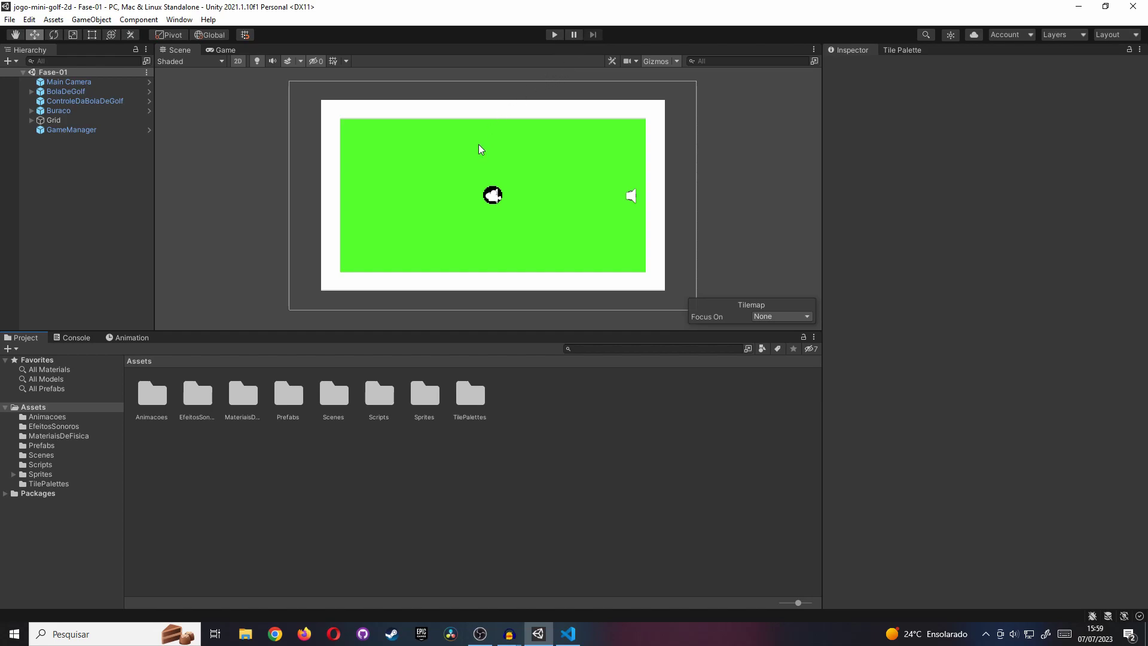
# Load the Fase-02 scene from the Assets > Scenes folder.
pyautogui.click(57, 463)
pyautogui.click(71, 455)
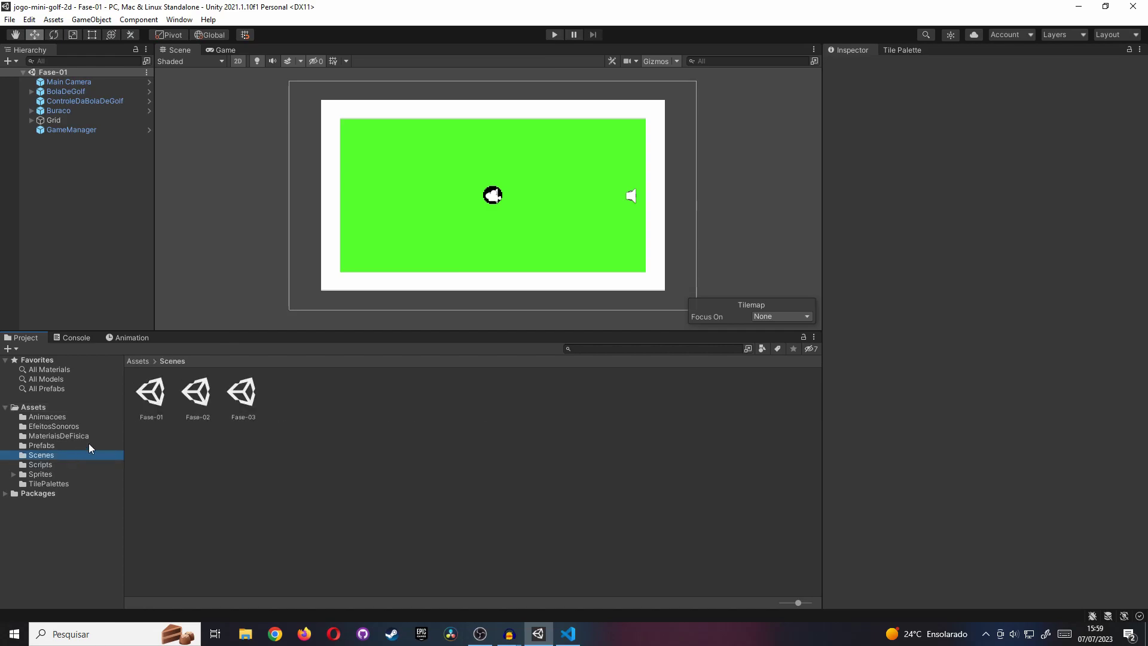
pyautogui.doubleClick(202, 406)
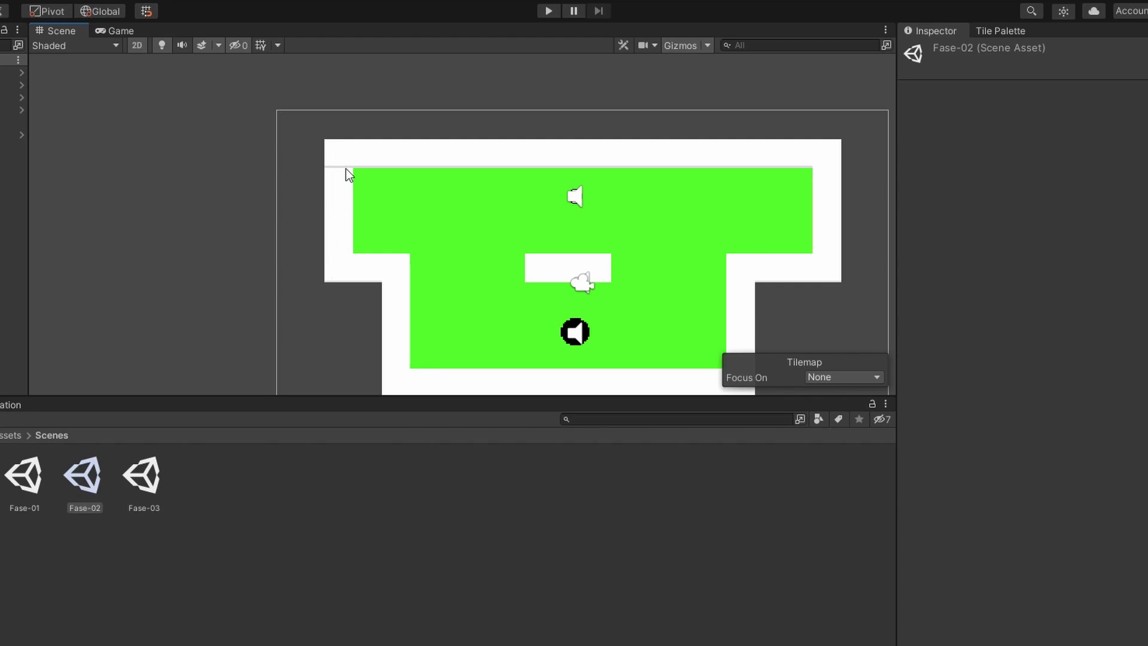
# Box-fill white wall tiles on TilemapDasParedes to widen the middle wall bar, then start Play mode.
pyautogui.click(996, 30)
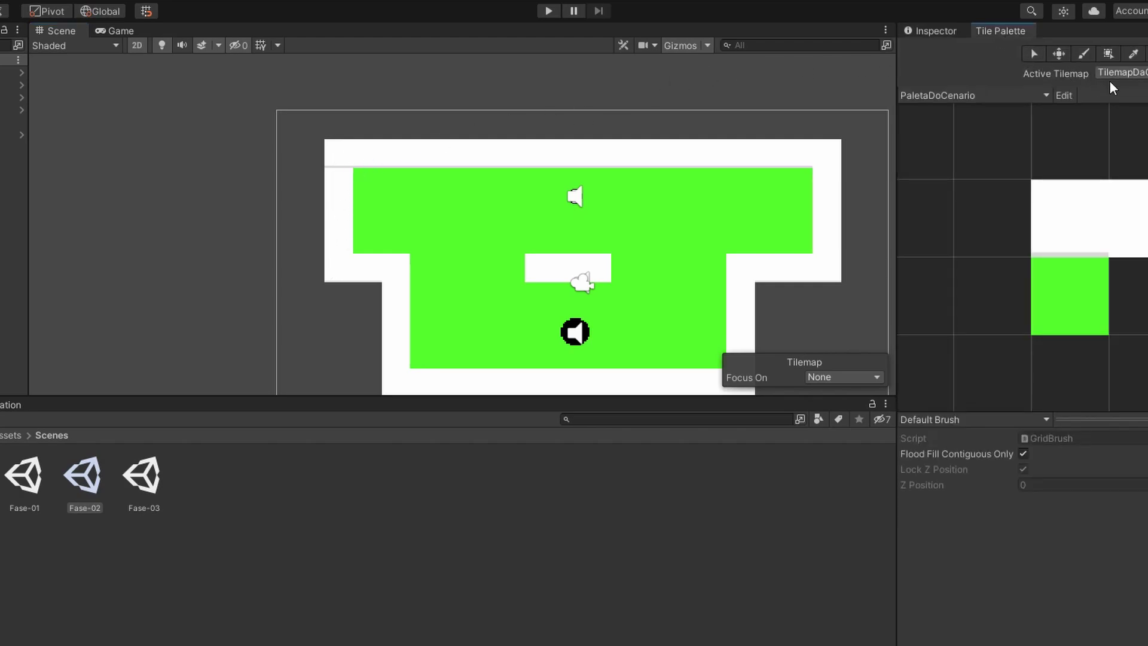
pyautogui.click(1124, 75)
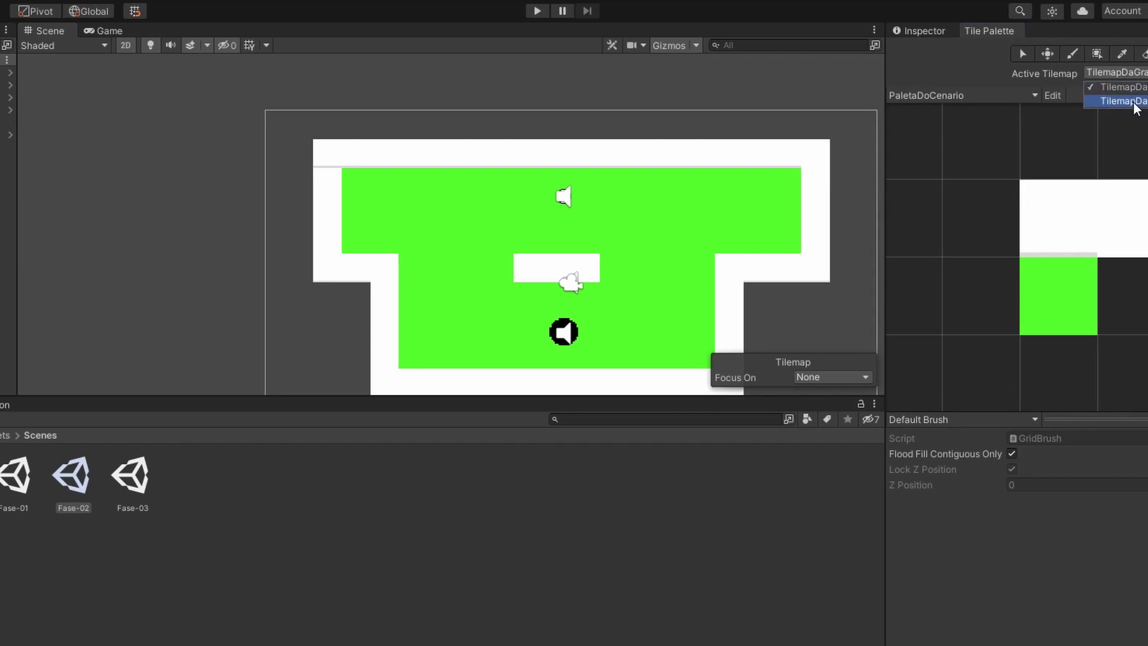
pyautogui.click(1133, 101)
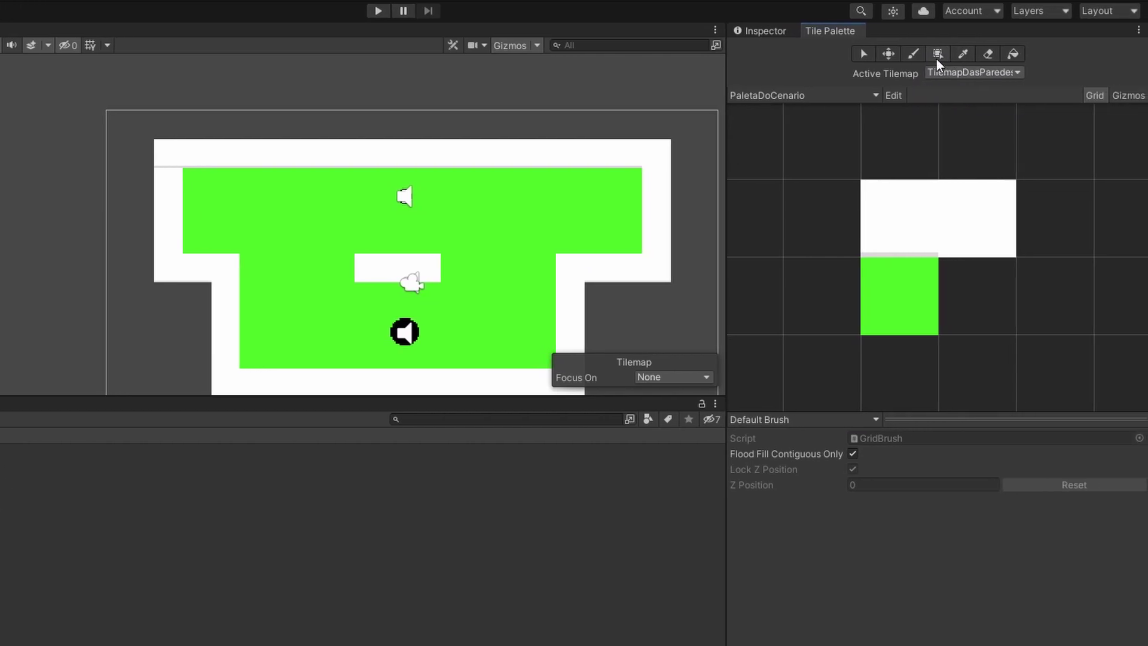
pyautogui.click(937, 55)
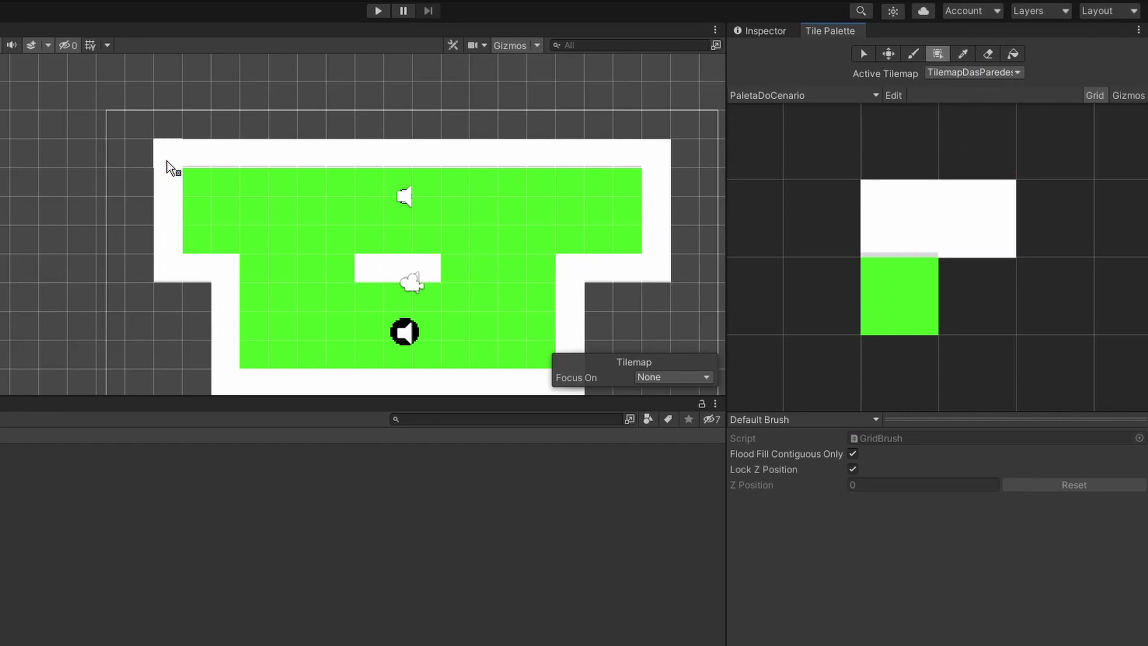
pyautogui.click(887, 236)
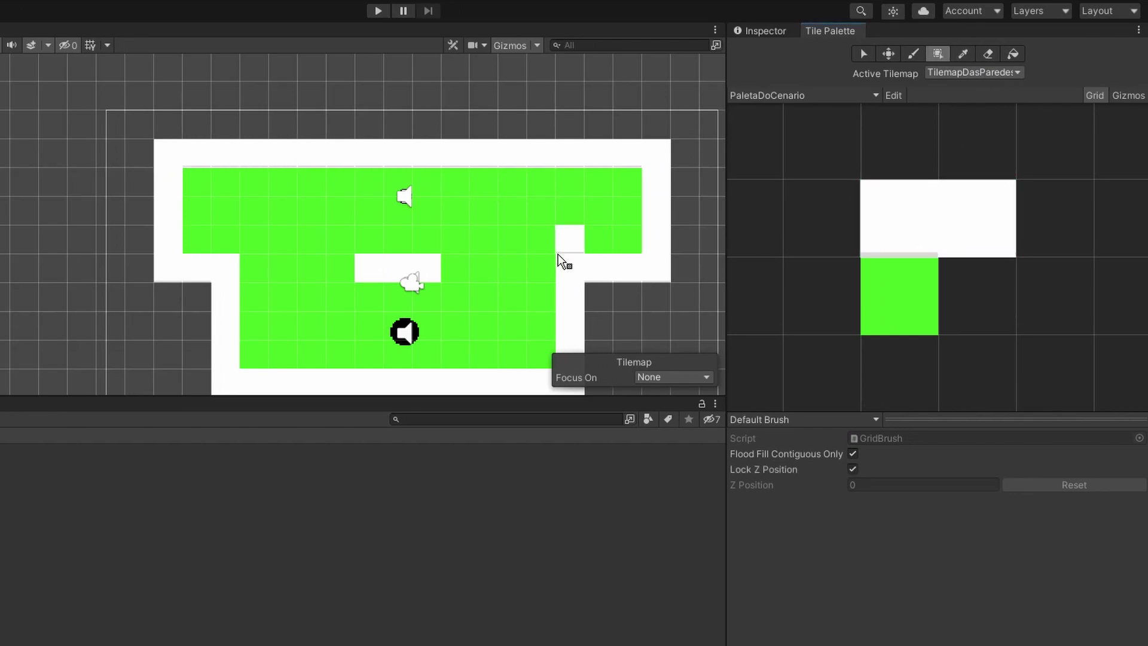
pyautogui.click(458, 270)
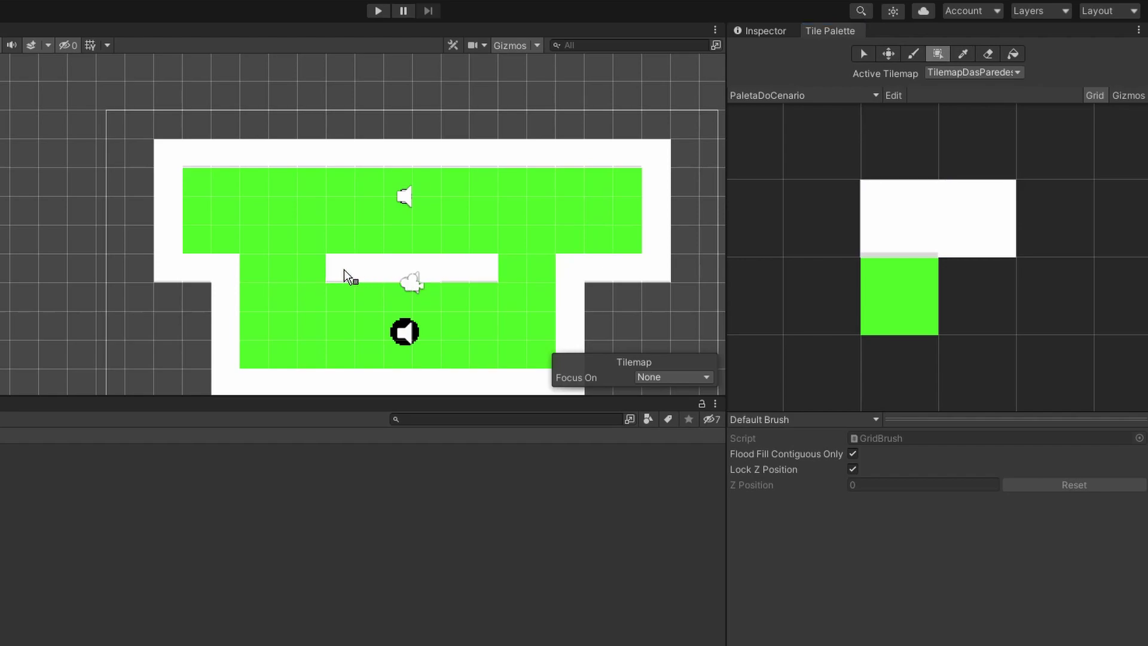
pyautogui.hscroll(5, 492, 233)
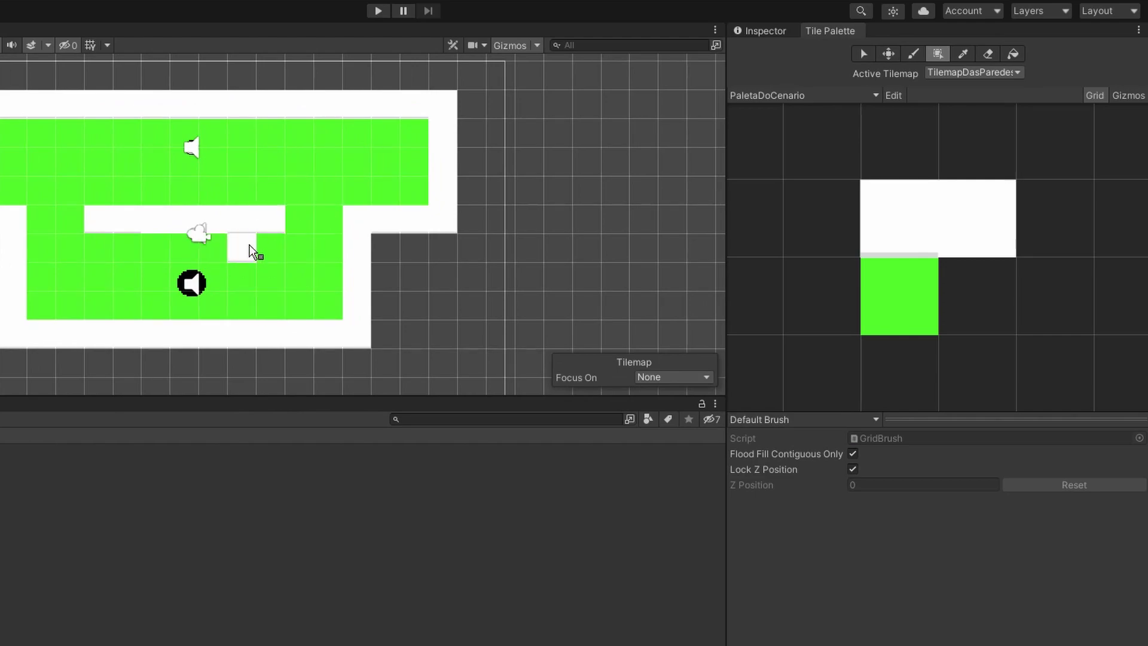
pyautogui.click(378, 11)
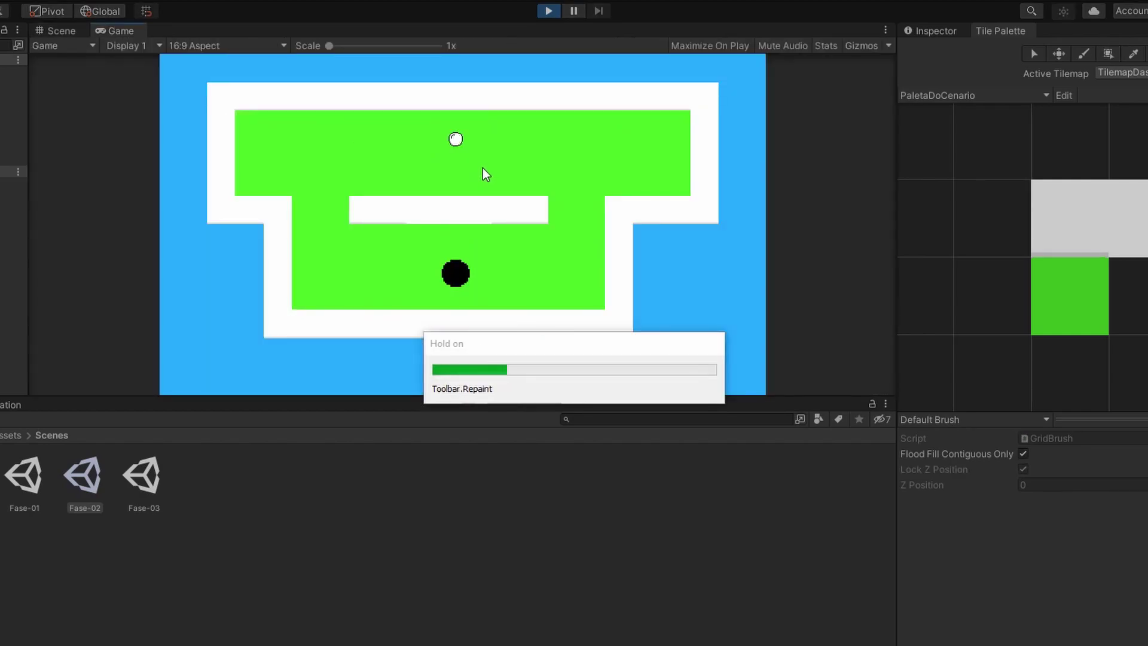
# Shoot the golf ball twice in the Game view, then stop Play mode.
pyautogui.moveTo(483, 168); pyautogui.dragTo(536, 149)
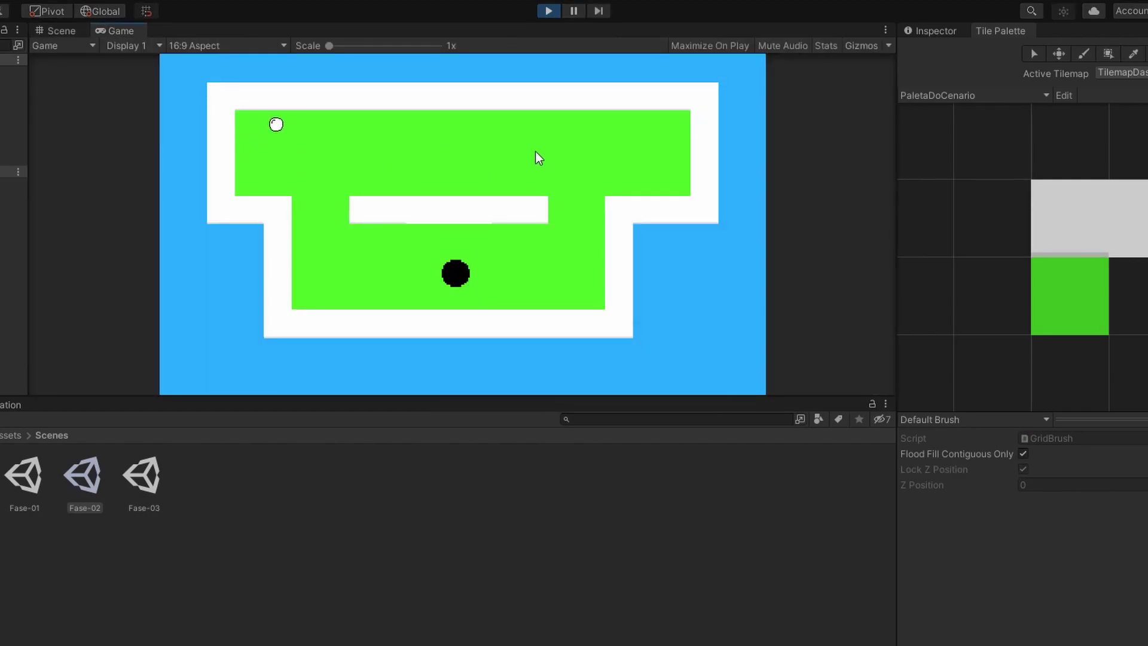
pyautogui.moveTo(524, 133); pyautogui.dragTo(543, 85)
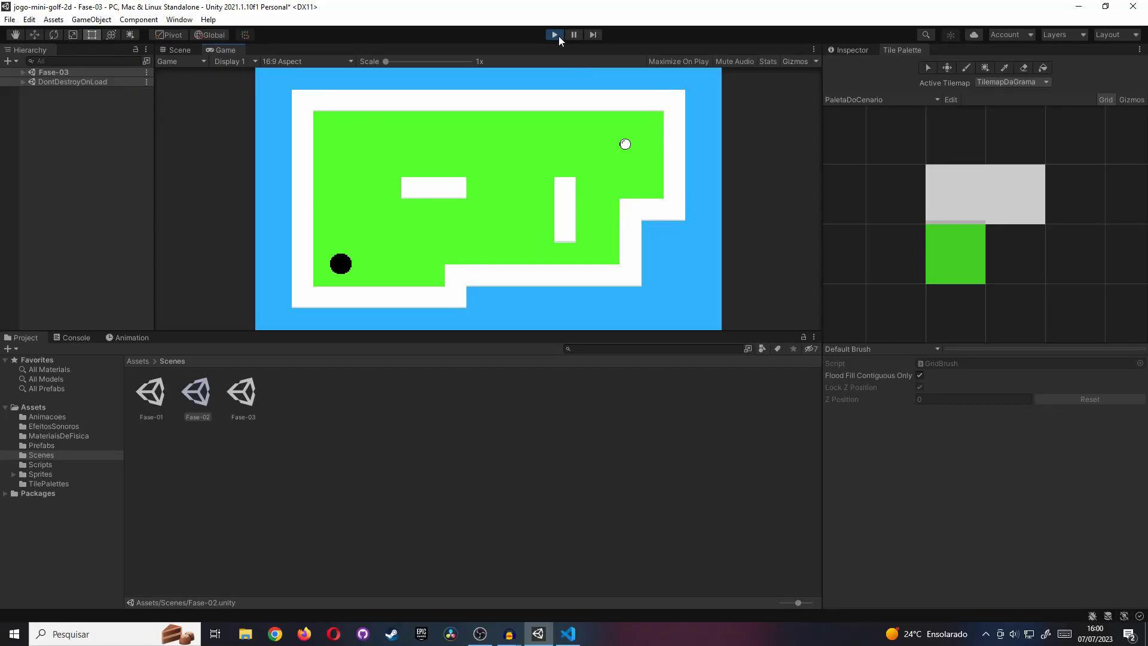
pyautogui.click(555, 35)
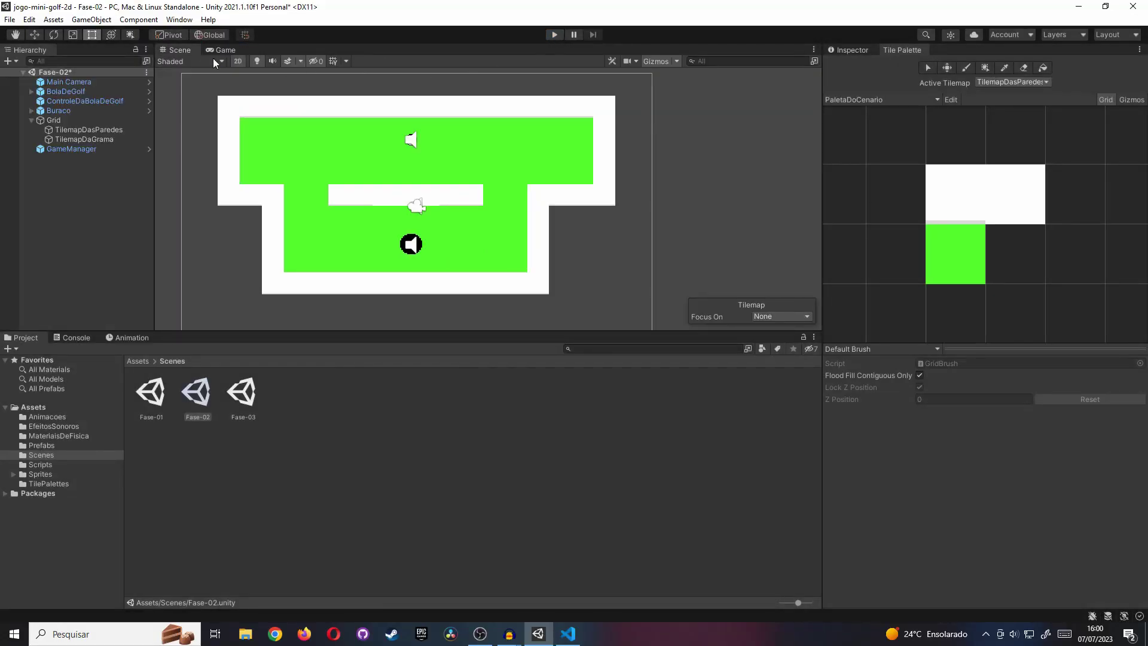
# Save the Fase-02 scene, recentre it in the Scene view, and go to the Scripts folder.
pyautogui.click(10, 19)
pyautogui.click(24, 73)
pyautogui.moveTo(491, 224); pyautogui.dragTo(546, 215, button='middle')
pyautogui.scroll(-3, 592, 168)
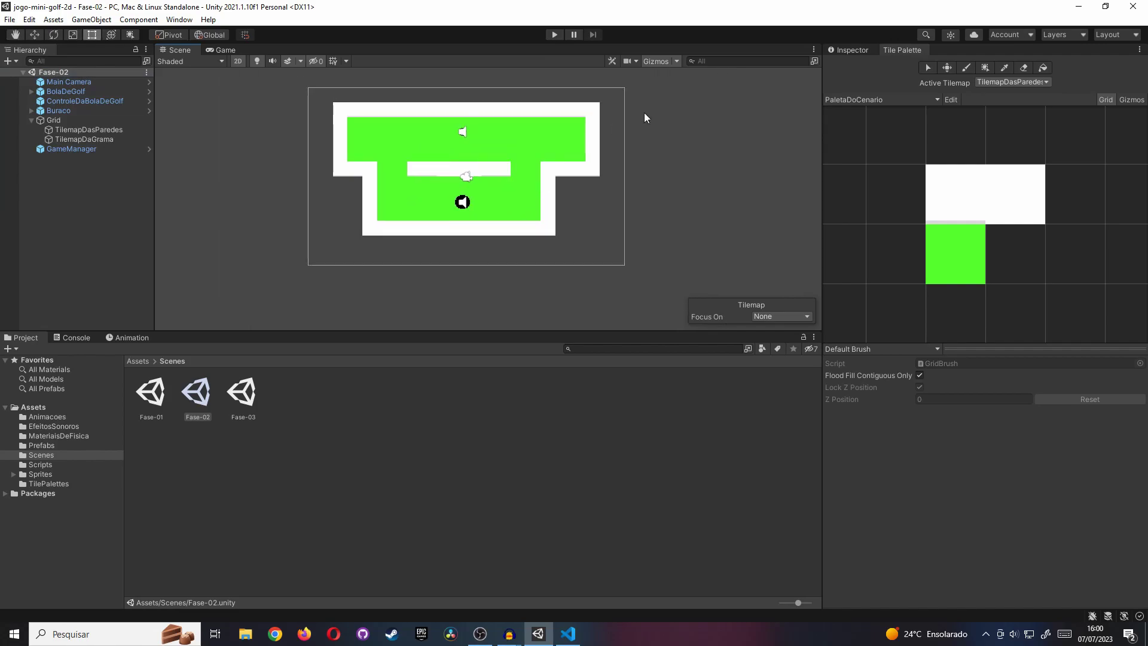
pyautogui.click(846, 51)
pyautogui.moveTo(504, 157); pyautogui.dragTo(531, 186, button='middle')
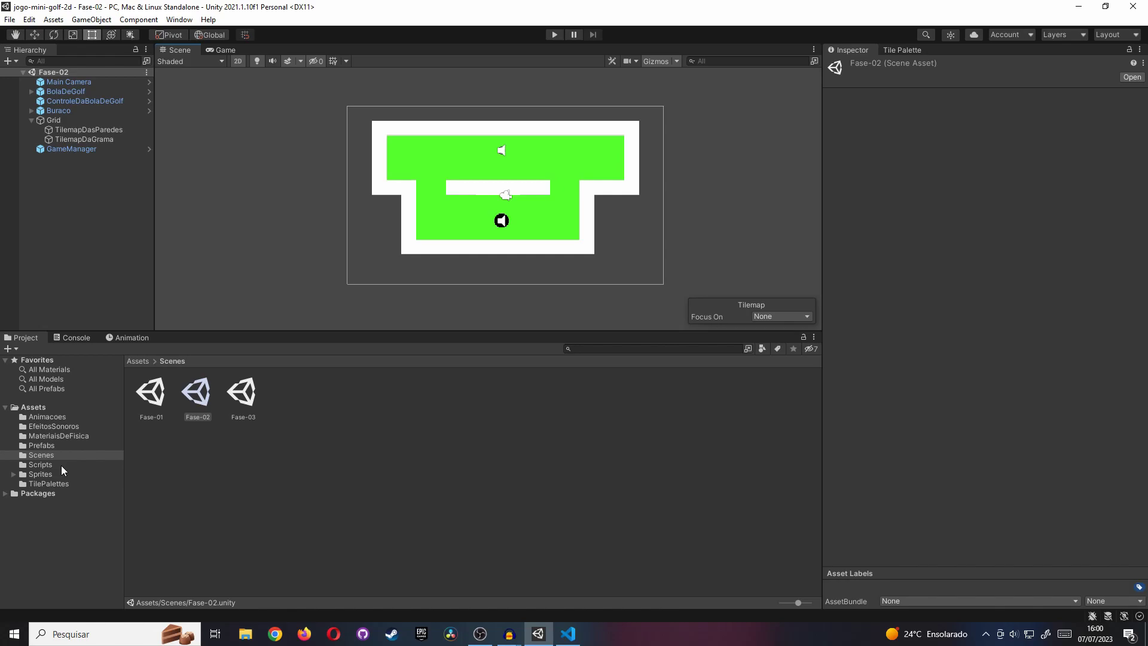
pyautogui.click(40, 465)
# Open GameManager.cs and add private void SairDoJogo() calling Application.Quit() after CarregarNovaFase.
pyautogui.doubleClick(287, 401)
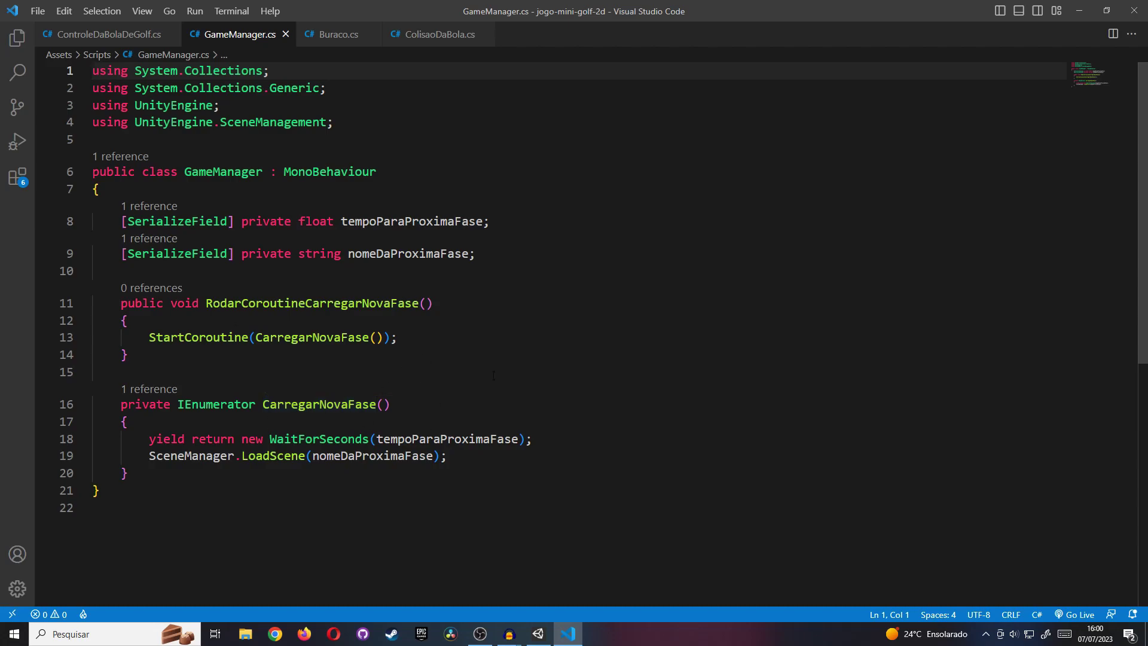
pyautogui.scroll(-4, 1076, 228)
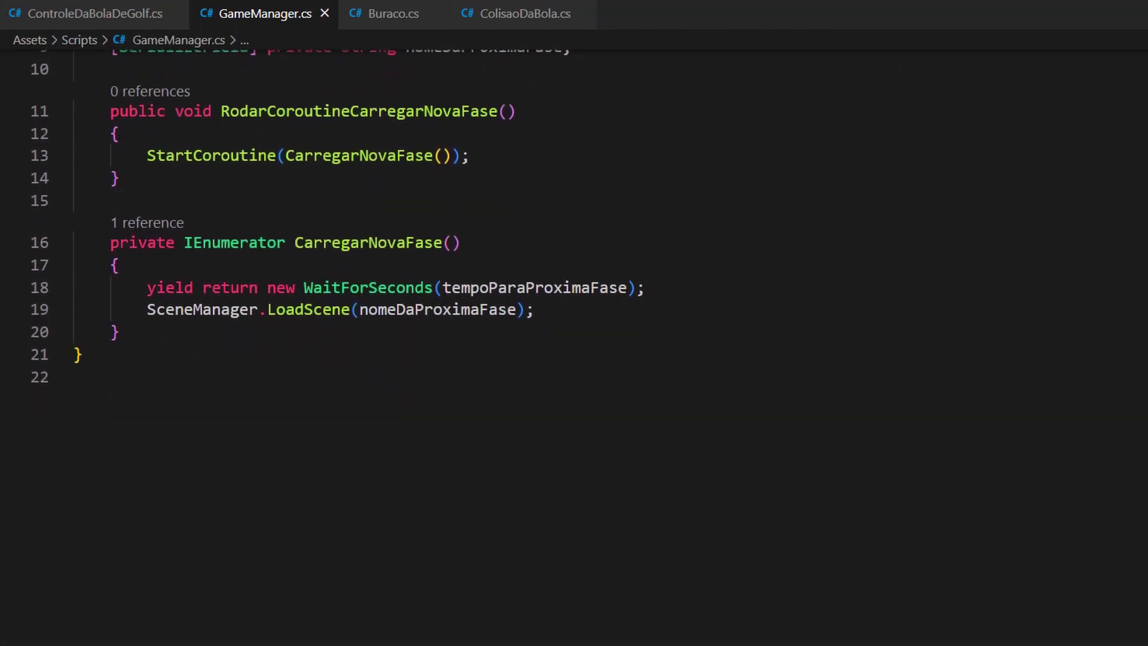
pyautogui.click(353, 219)
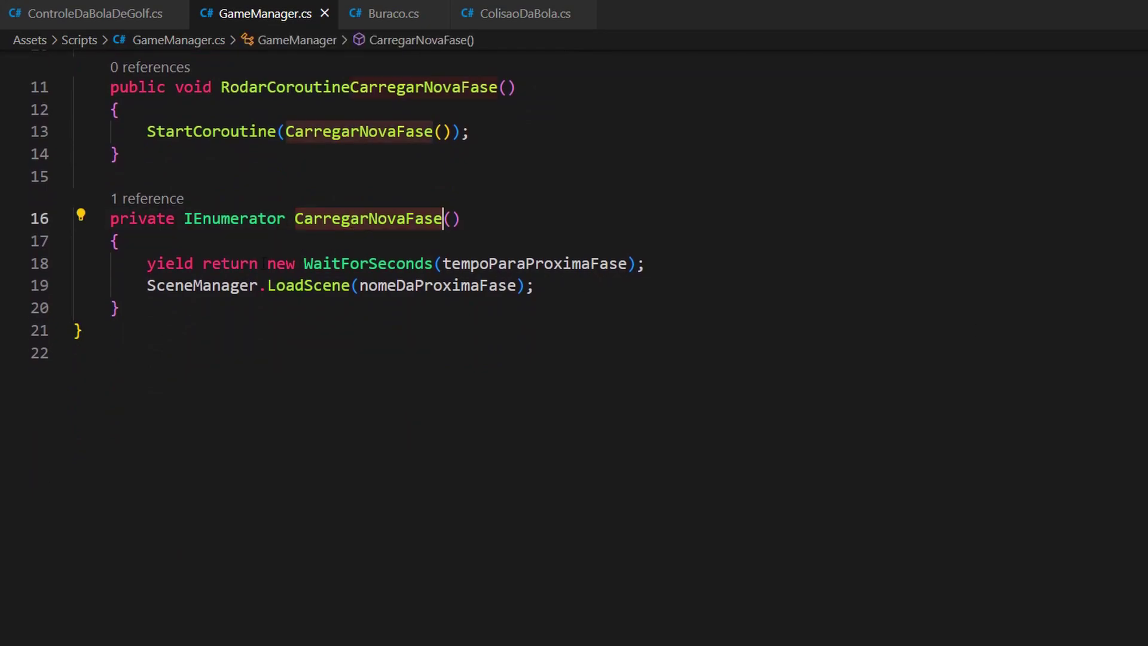
pyautogui.click(160, 306)
pyautogui.press('Return')
pyautogui.press('Return')
pyautogui.write('p')
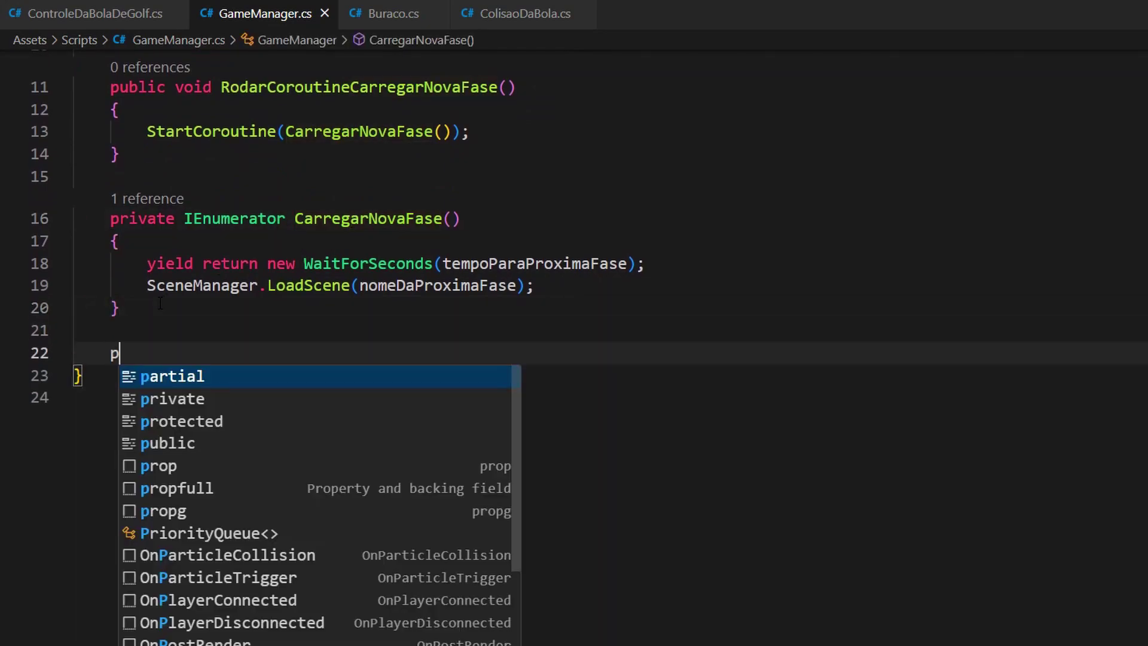
pyautogui.write('rivate')
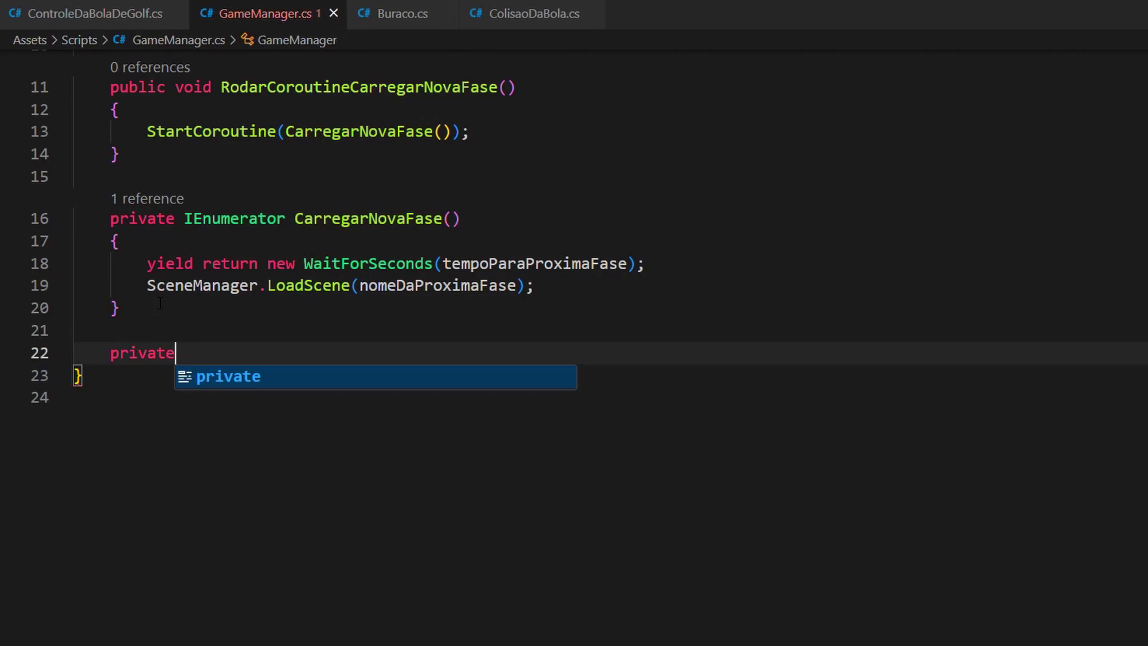
pyautogui.write(' void Sair')
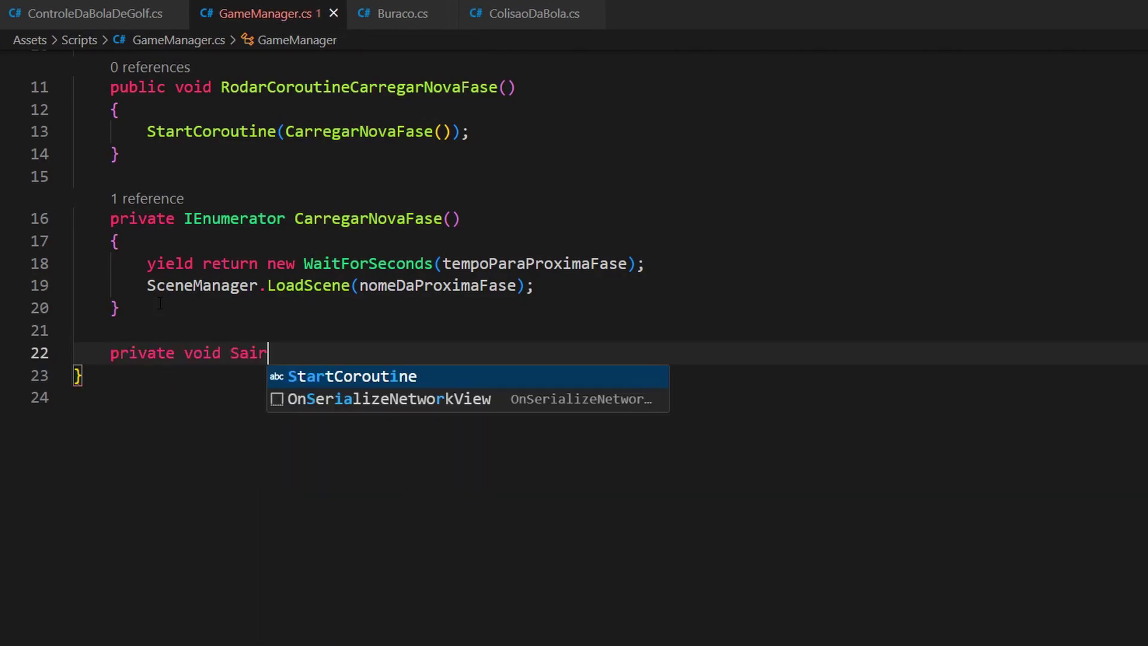
pyautogui.write('DoJogo()')
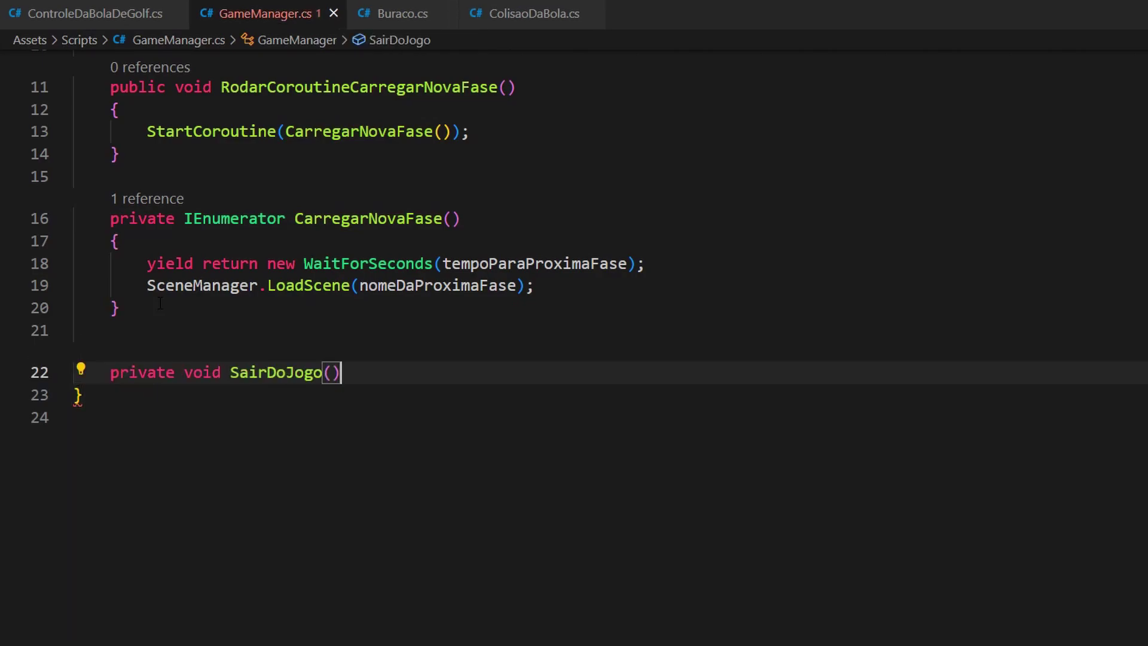
pyautogui.press('Return')
pyautogui.write('{')
pyautogui.press('Return')
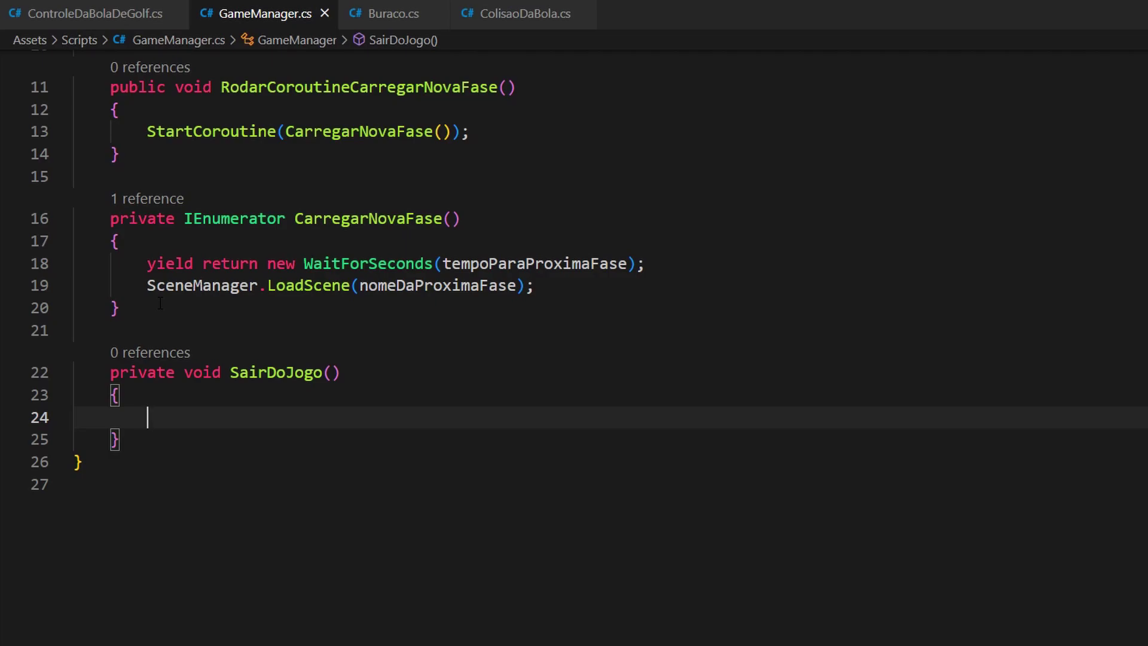
pyautogui.write('Application')
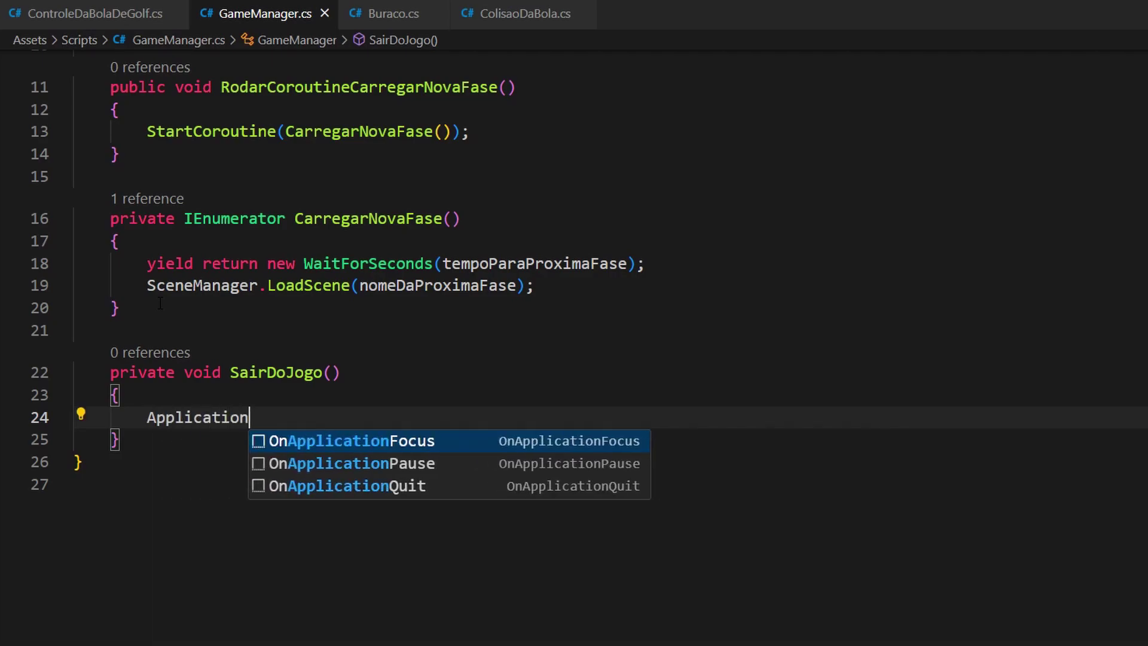
pyautogui.write('.')
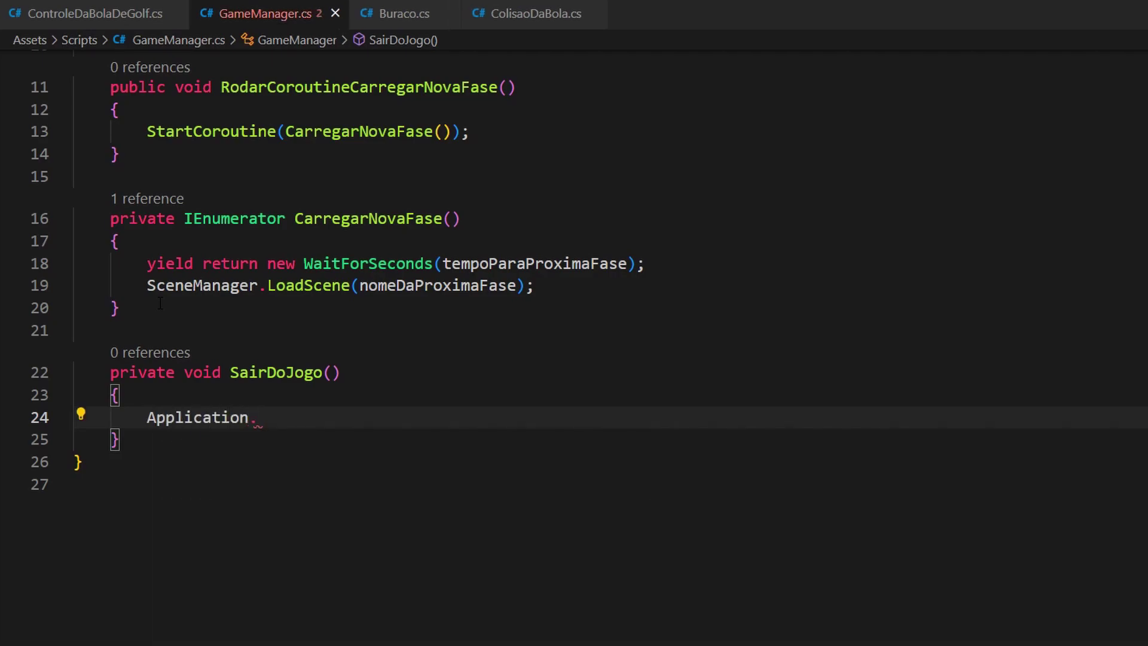
pyautogui.write('Quit(')
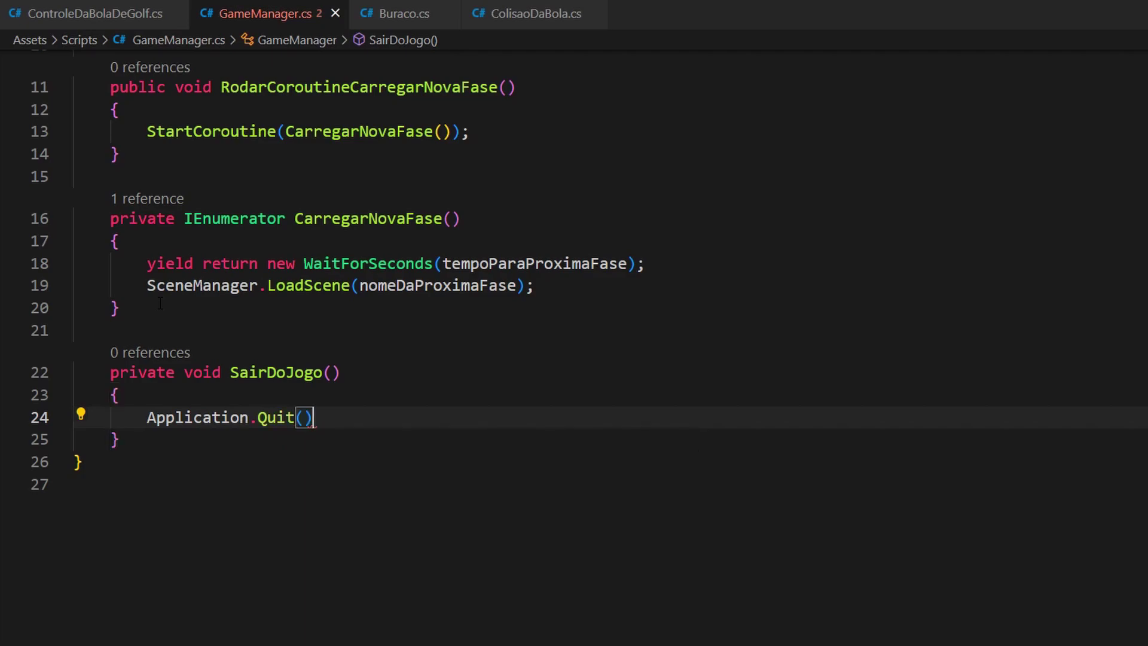
pyautogui.write(');')
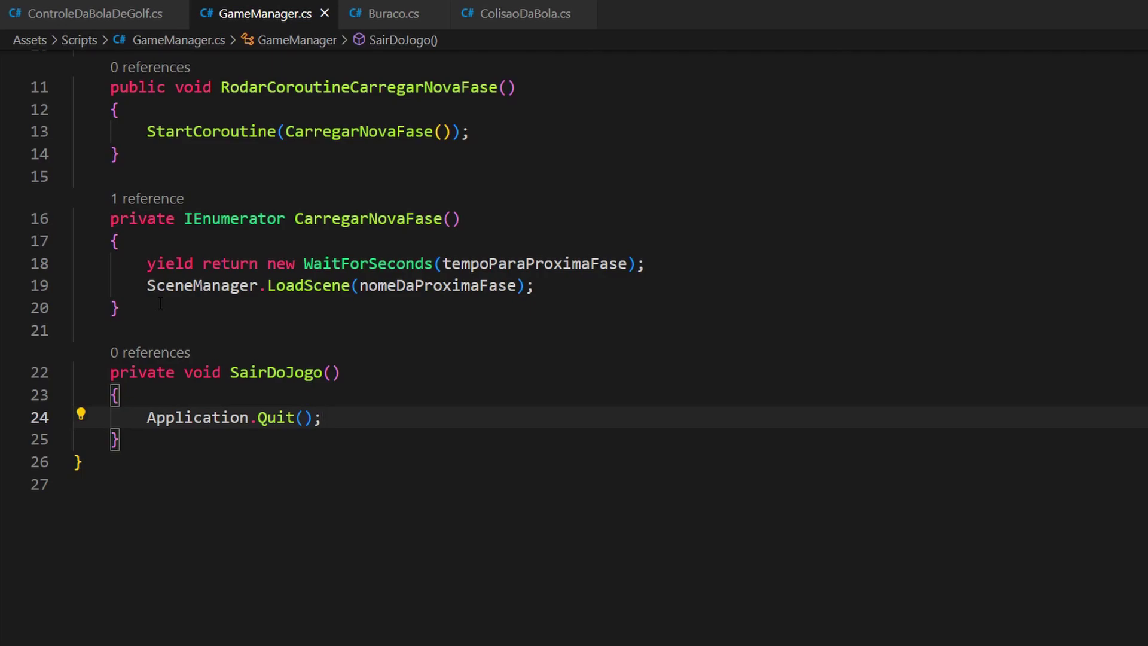
# Highlight the Application.Quit(); line inside SairDoJogo.
pyautogui.doubleClick(208, 418)
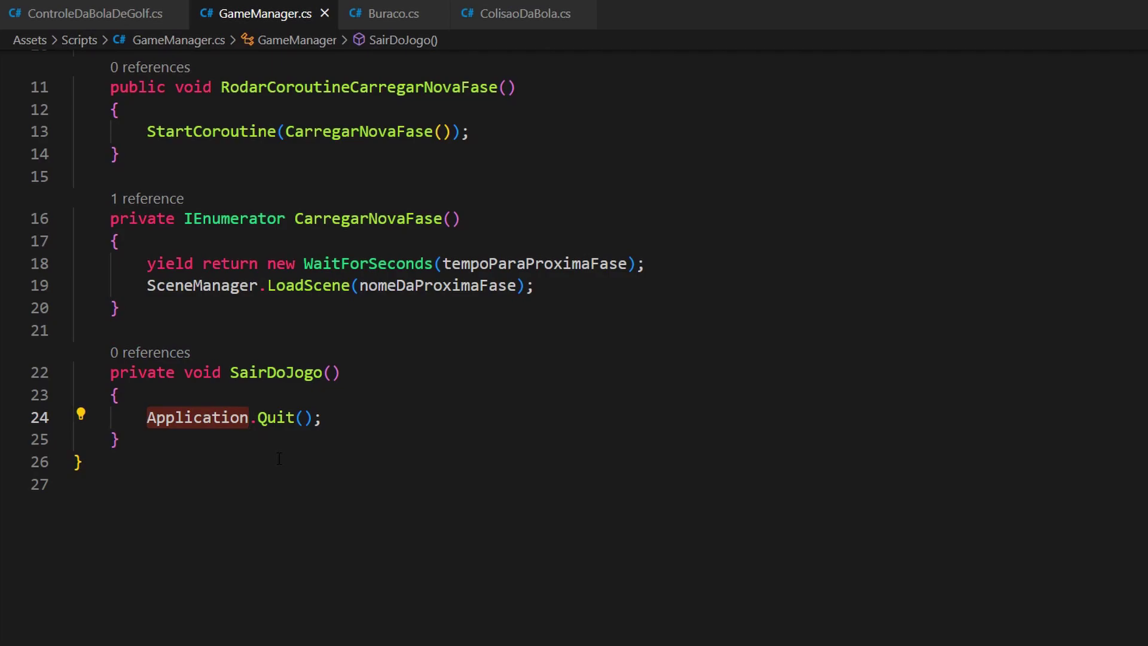
pyautogui.doubleClick(292, 418)
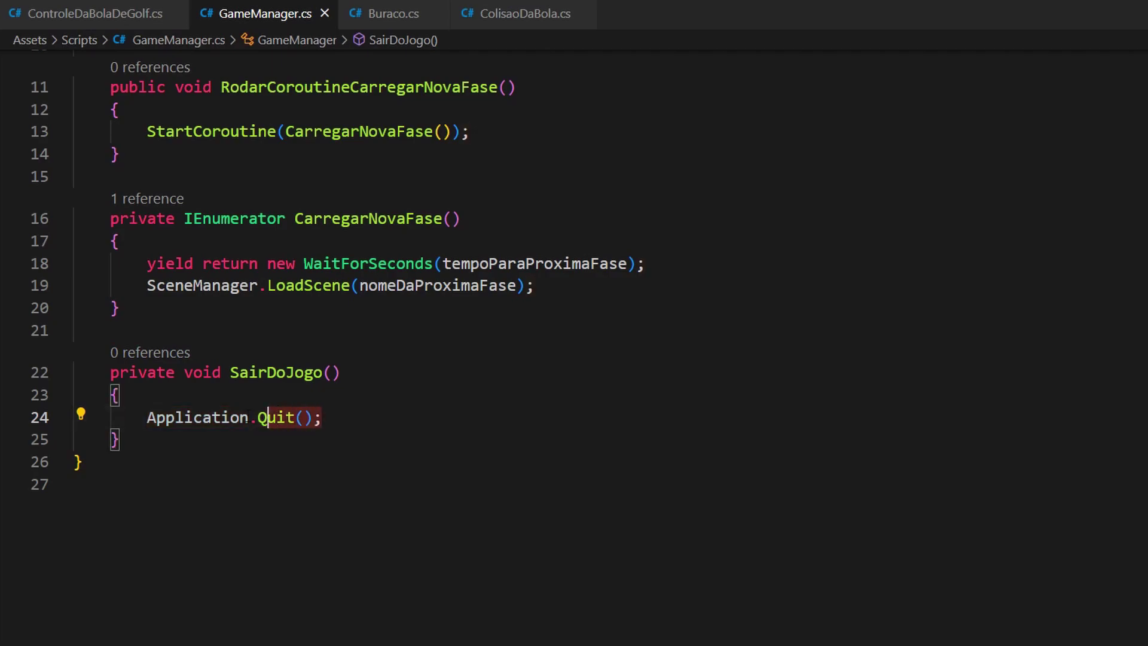
pyautogui.moveTo(259, 418); pyautogui.dragTo(147, 418)
pyautogui.click(303, 417)
pyautogui.press('End')
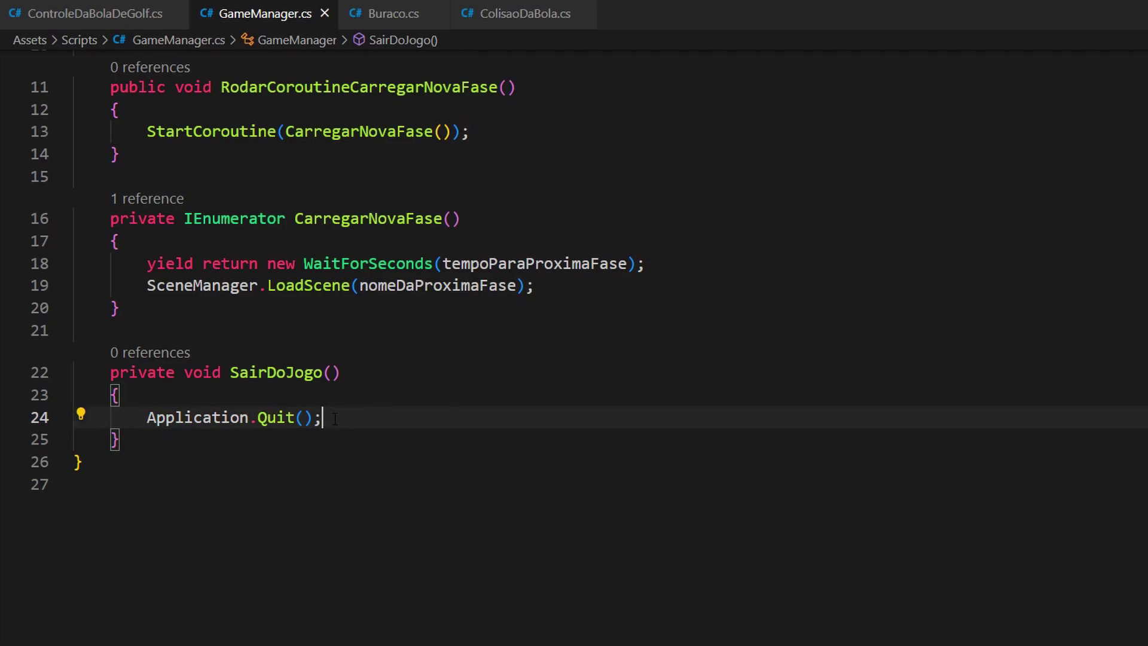
pyautogui.moveTo(323, 418); pyautogui.dragTo(147, 418)
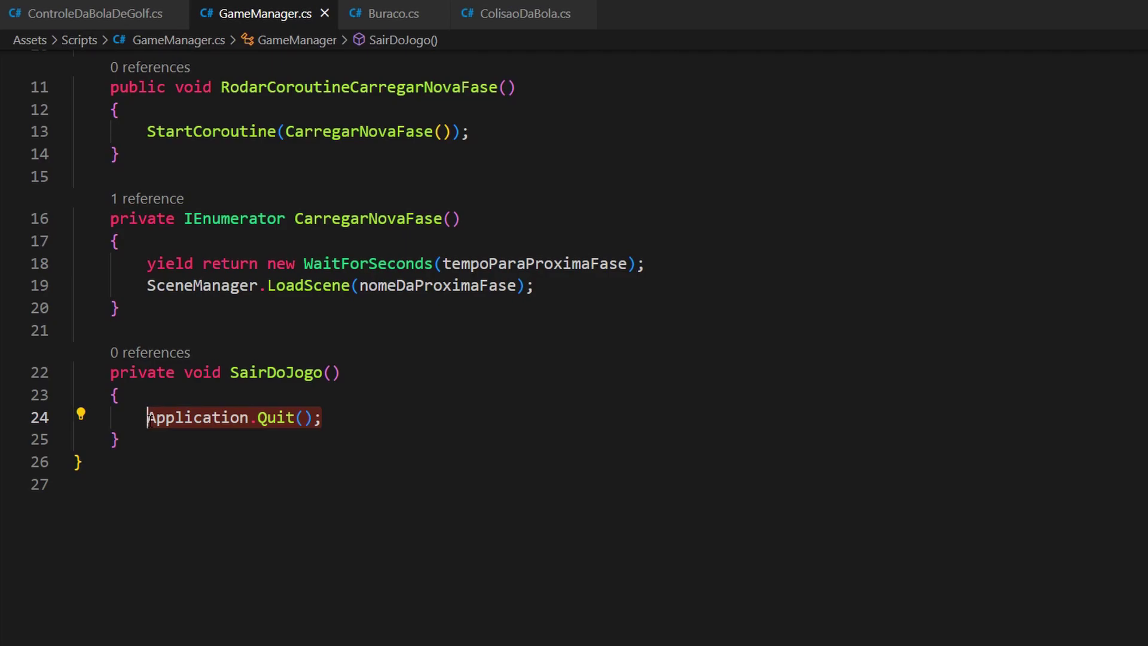
pyautogui.moveTo(149, 419)
pyautogui.mouseDown()
pyautogui.moveTo(270, 420)
pyautogui.moveTo(147, 418)
pyautogui.mouseUp()
pyautogui.click(339, 418)
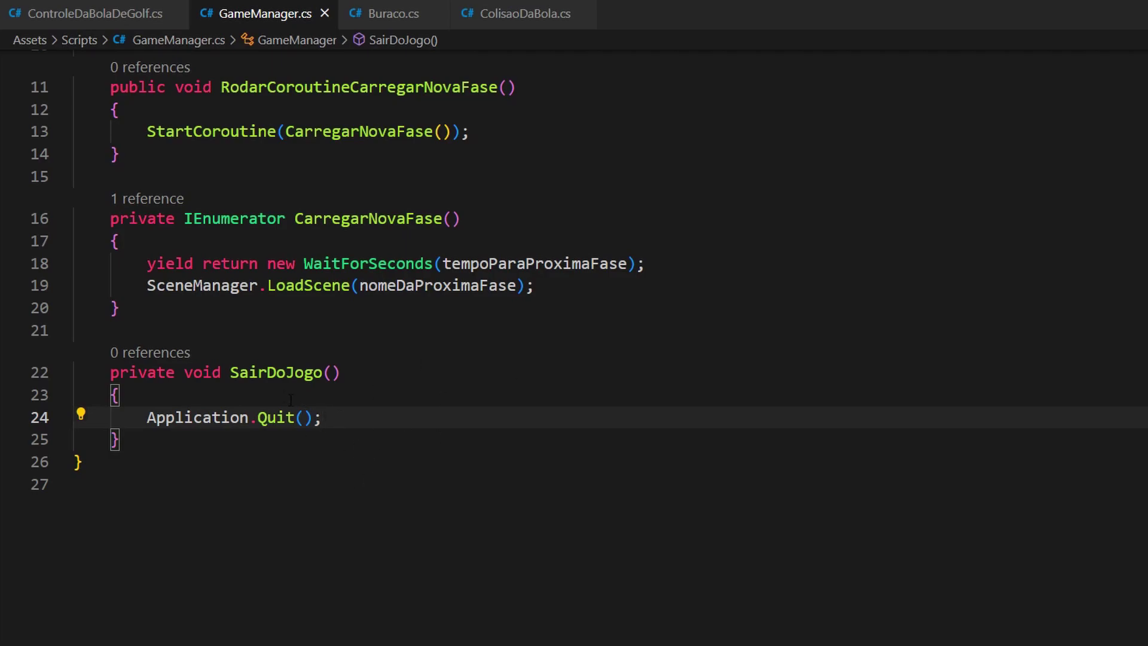
# Insert Debug.Log("Saiu do Jogo"); above Application.Quit() and review the method.
pyautogui.press('Up')
pyautogui.press('Up')
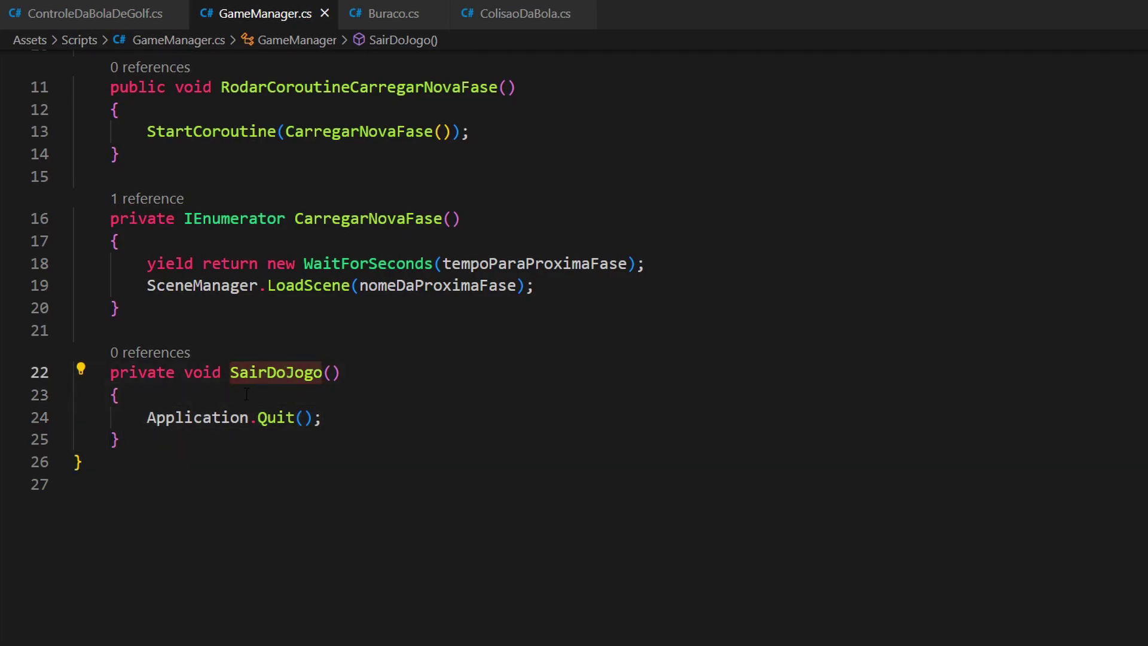
pyautogui.press('Down')
pyautogui.press('Return')
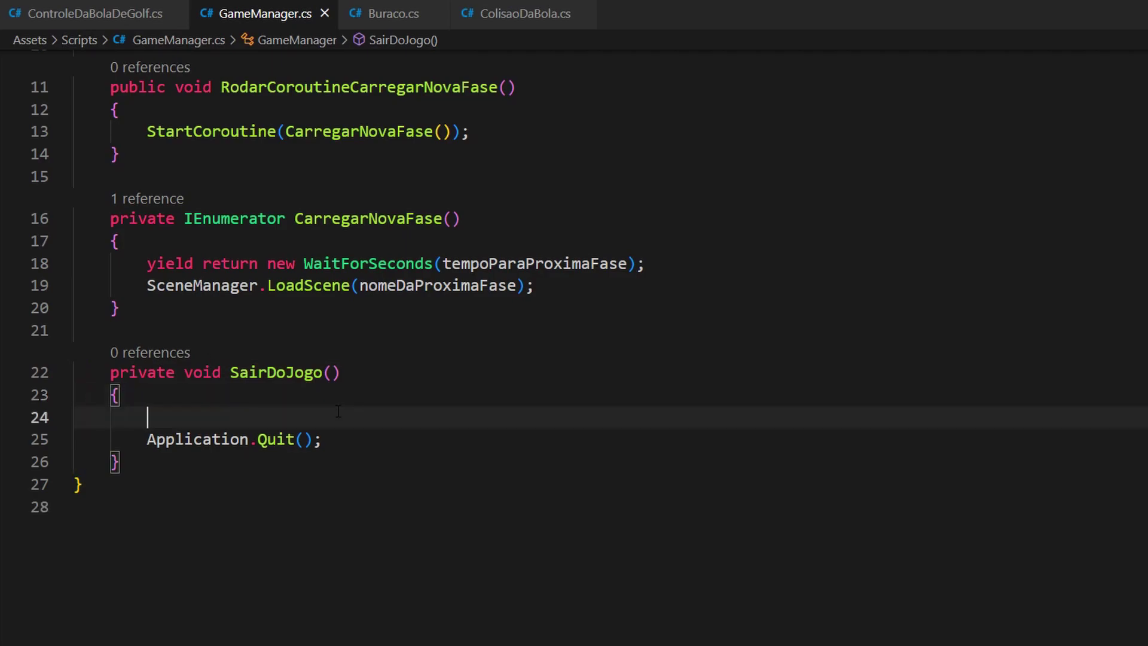
pyautogui.write('Deb')
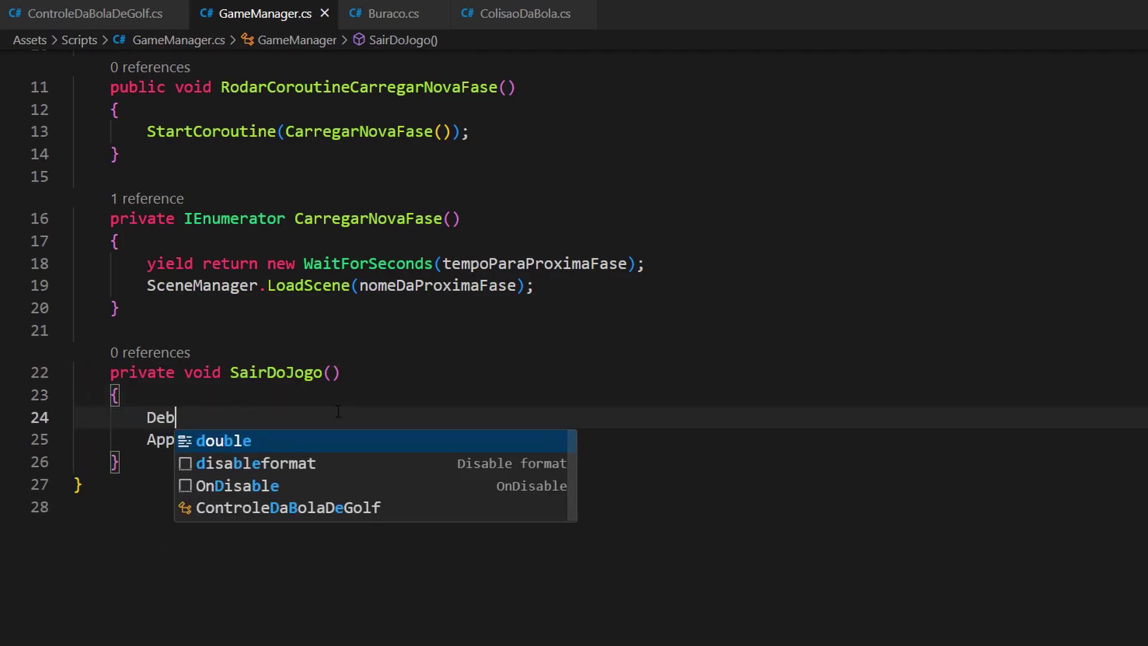
pyautogui.write('ug.Log("')
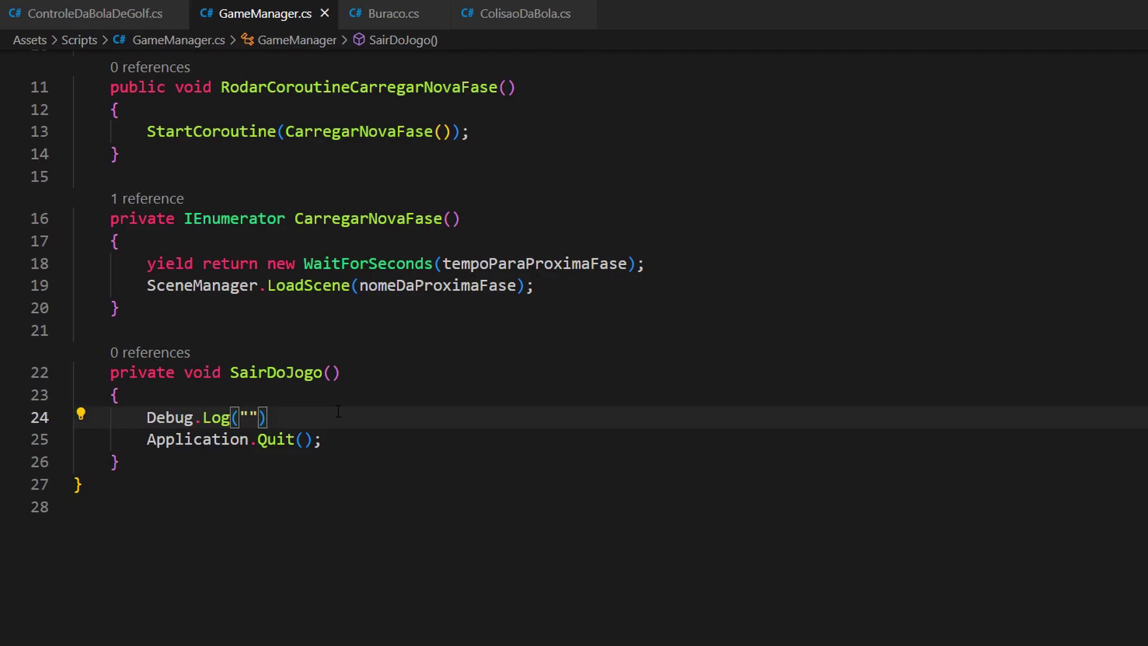
pyautogui.write('Sai')
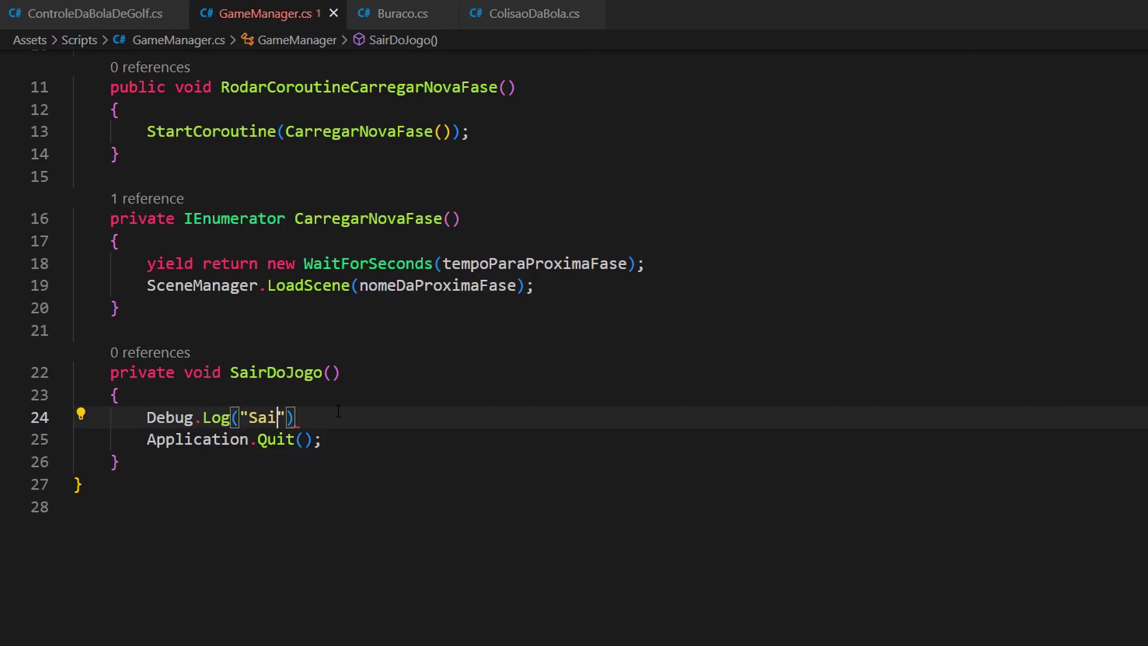
pyautogui.write('u do Jogo")')
pyautogui.write(';')
pyautogui.click(278, 373)
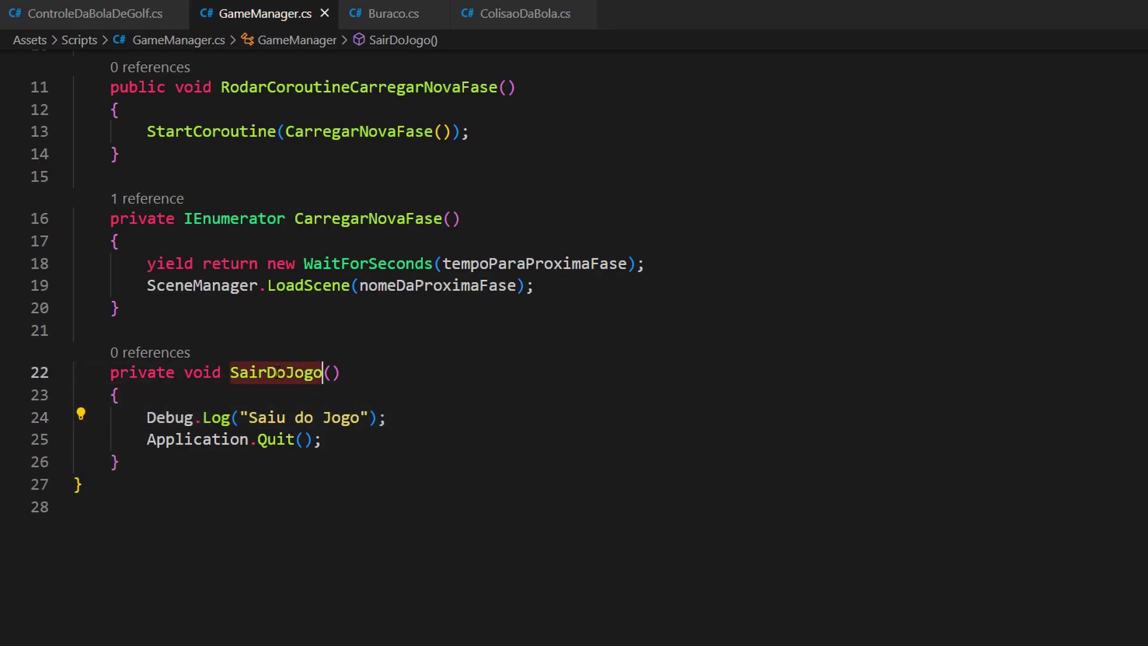
pyautogui.moveTo(144, 448); pyautogui.dragTo(367, 453)
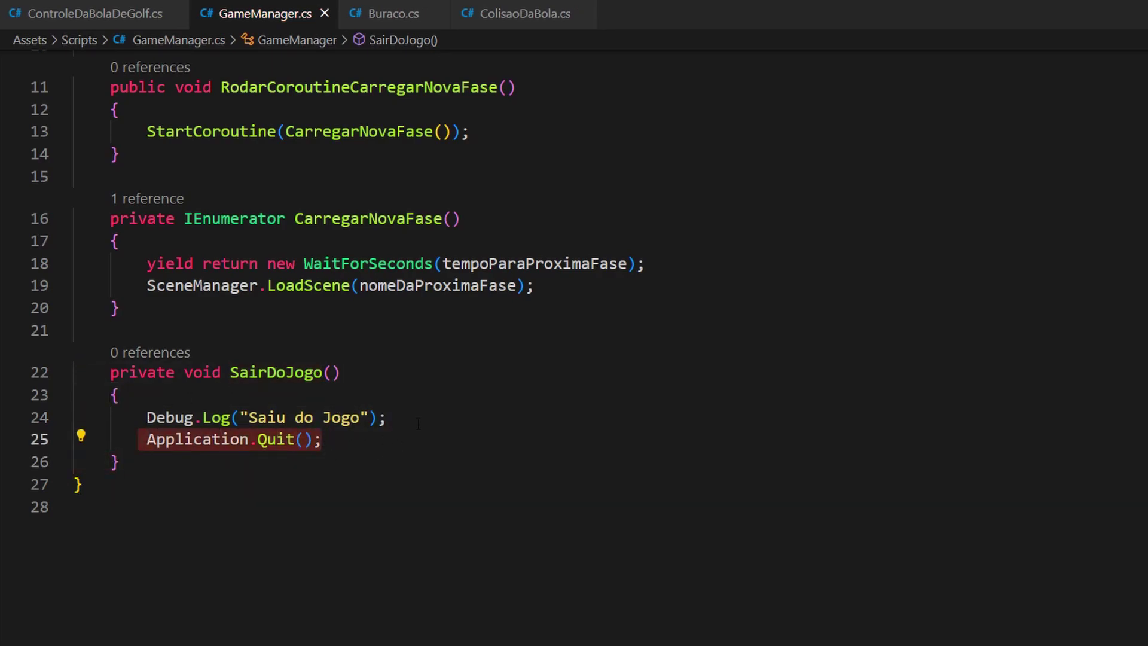
pyautogui.moveTo(387, 418); pyautogui.dragTo(147, 418)
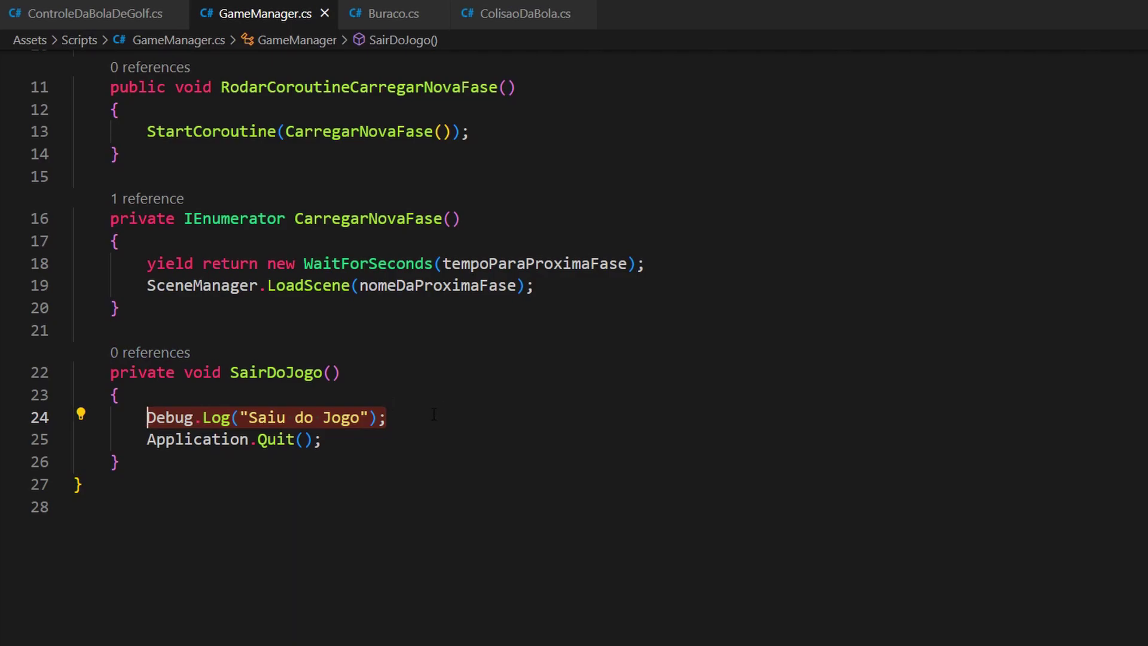
pyautogui.click(321, 374)
pyautogui.click(229, 375)
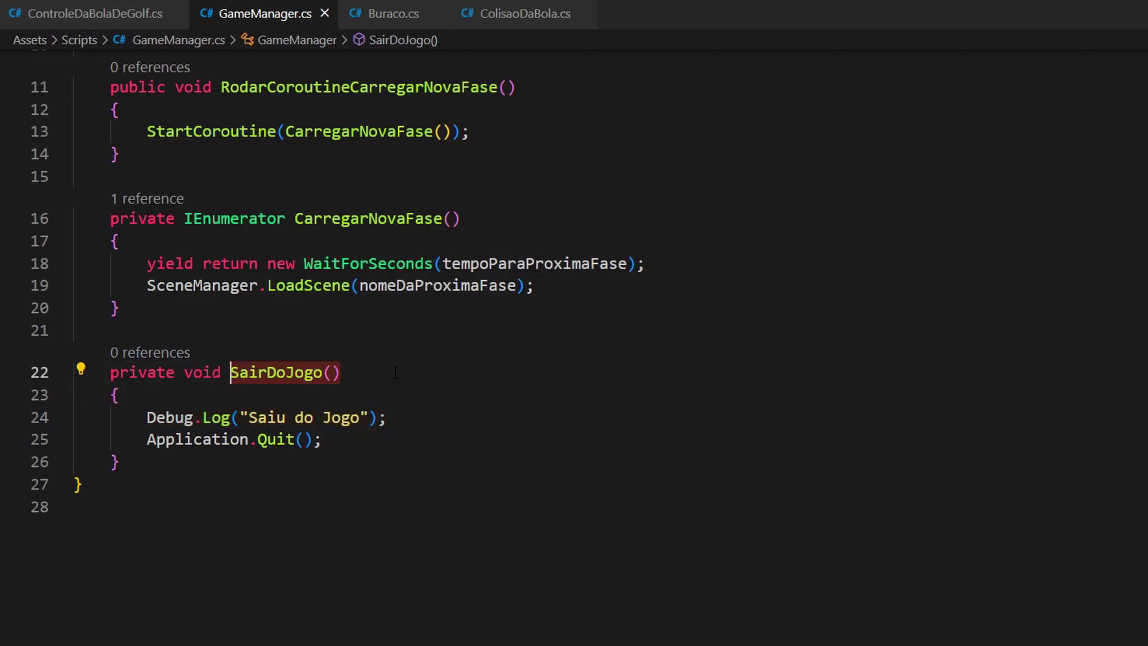
pyautogui.press('End')
pyautogui.scroll(2, 574, 287)
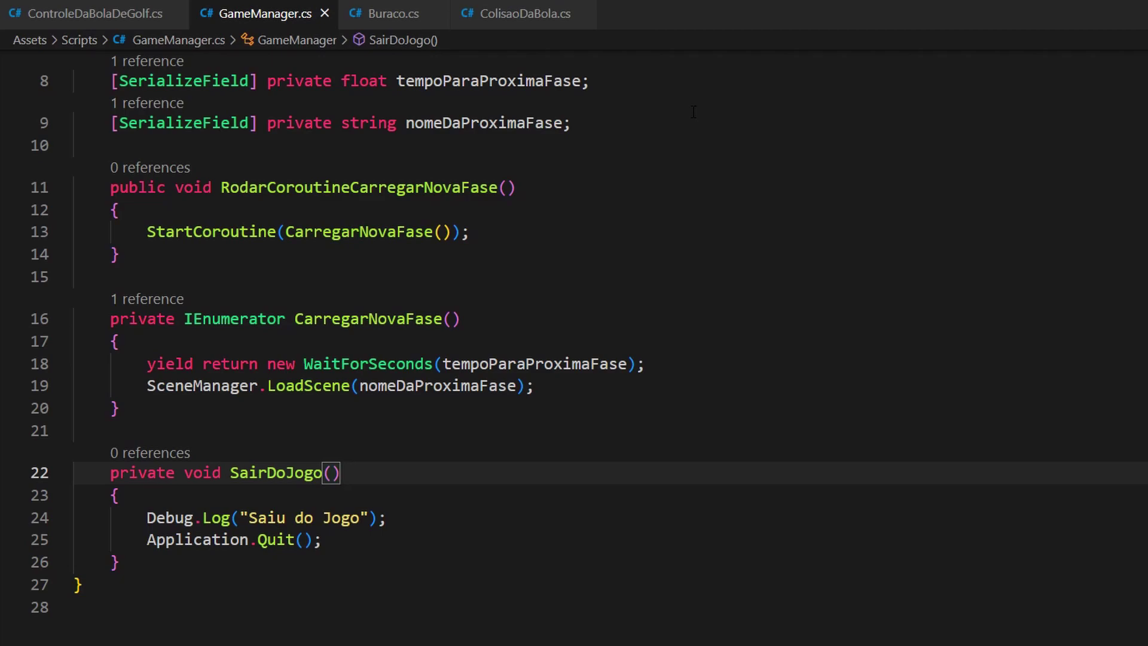
# Add an empty private void Update() method below the serialized fields.
pyautogui.click(130, 145)
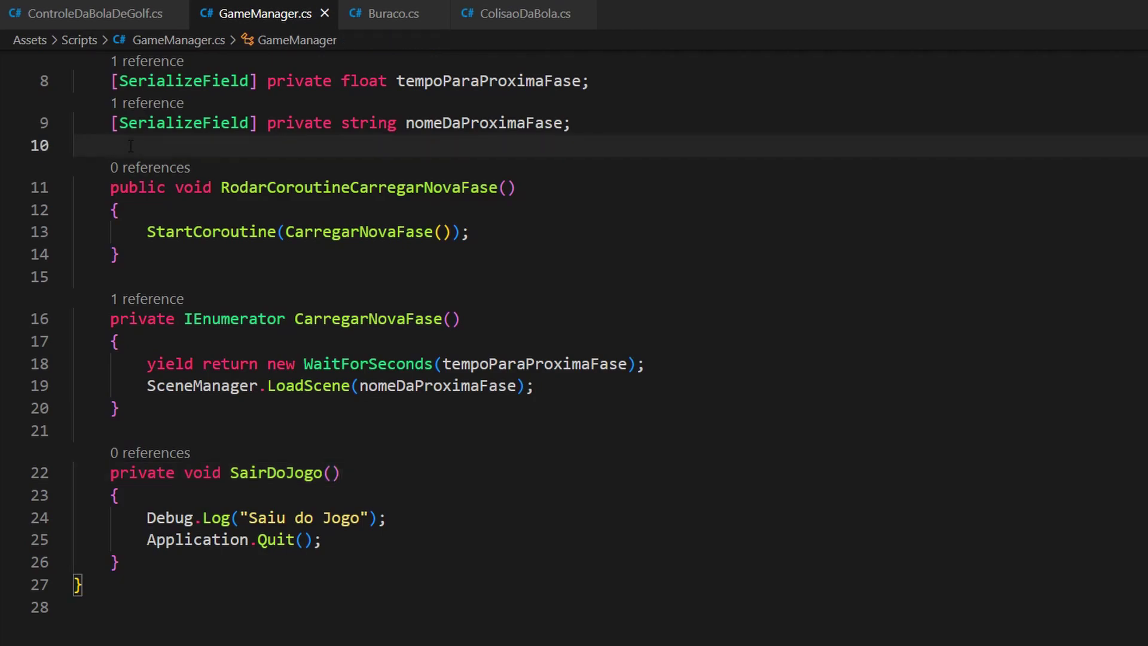
pyautogui.press('Return')
pyautogui.press('Return')
pyautogui.press('Up')
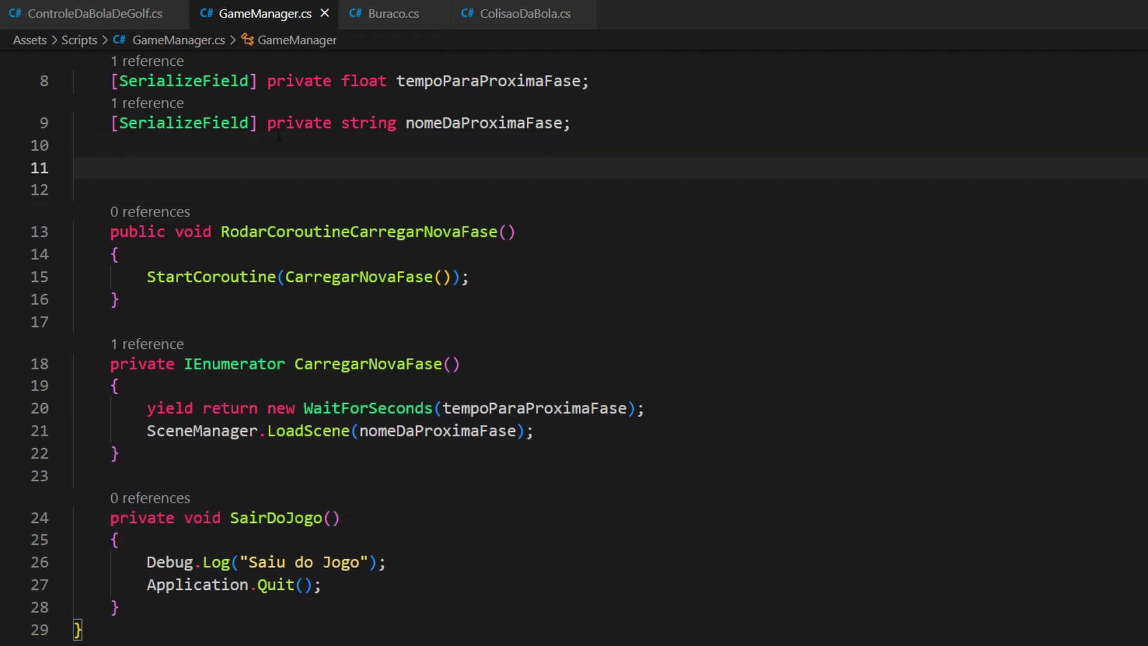
pyautogui.write('priva')
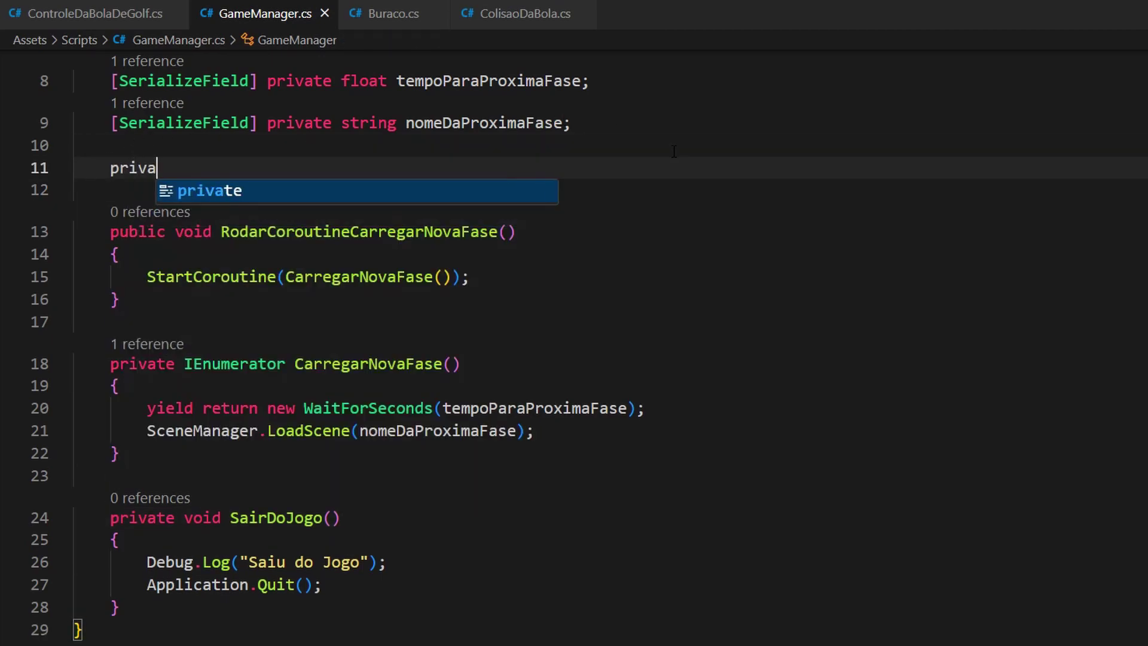
pyautogui.write('te void Updat')
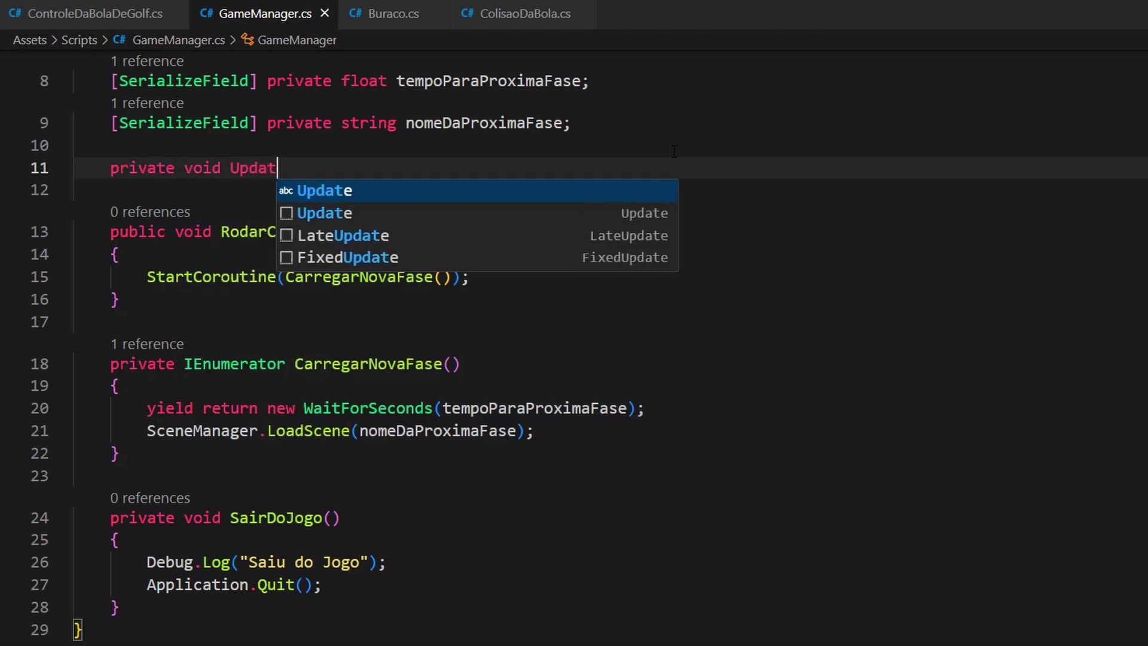
pyautogui.press('Tab')
pyautogui.write('()')
pyautogui.press('Return')
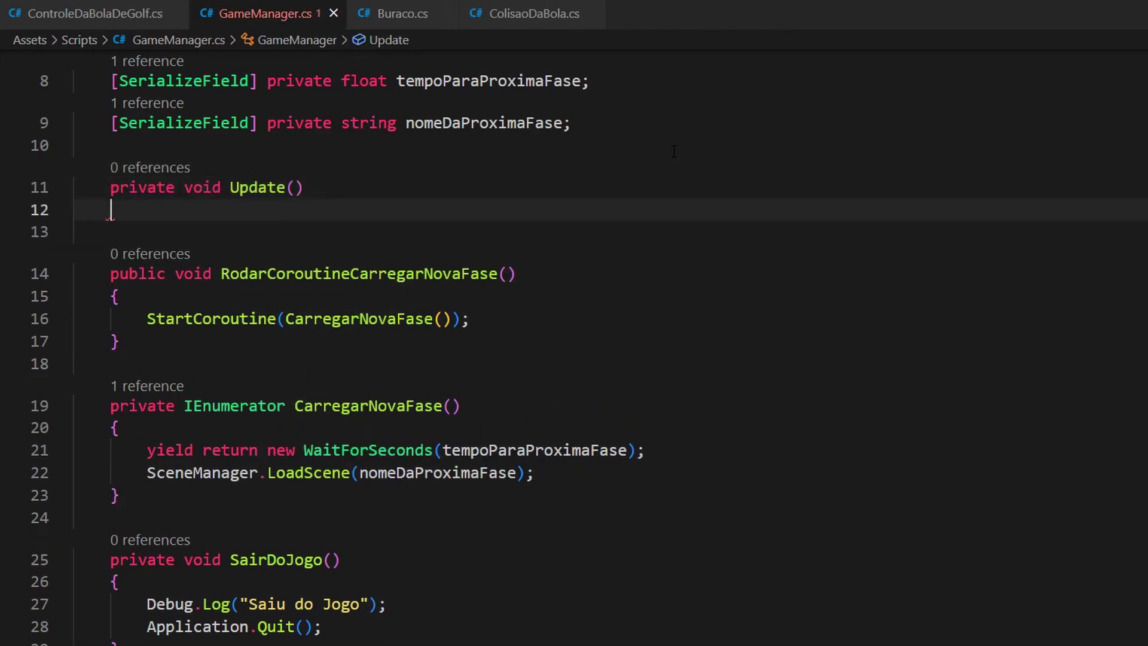
pyautogui.write('{')
pyautogui.press('Return')
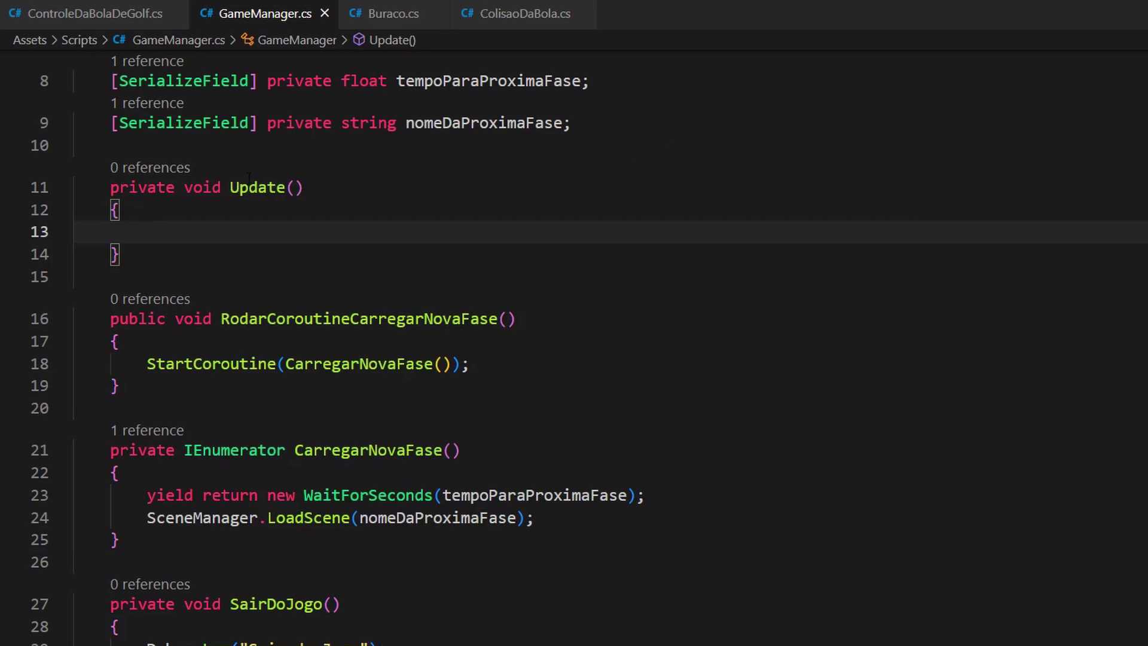
# Delete the whole Update method, then restore it with undo.
pyautogui.click(287, 188)
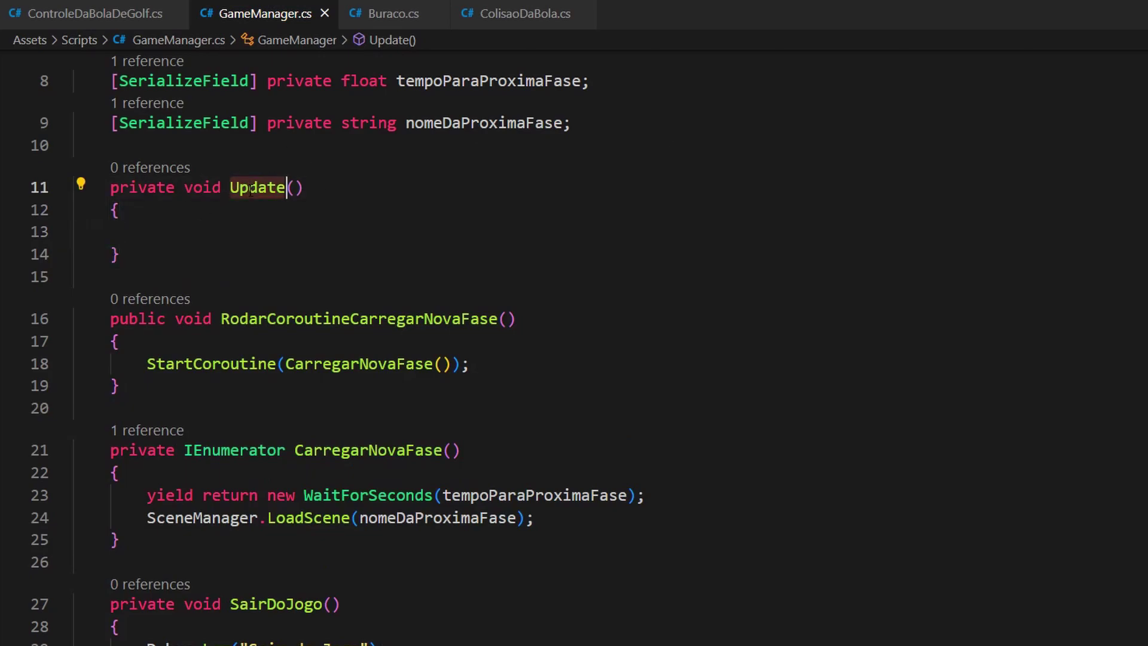
pyautogui.moveTo(158, 265); pyautogui.dragTo(110, 190)
pyautogui.press('BackSpace')
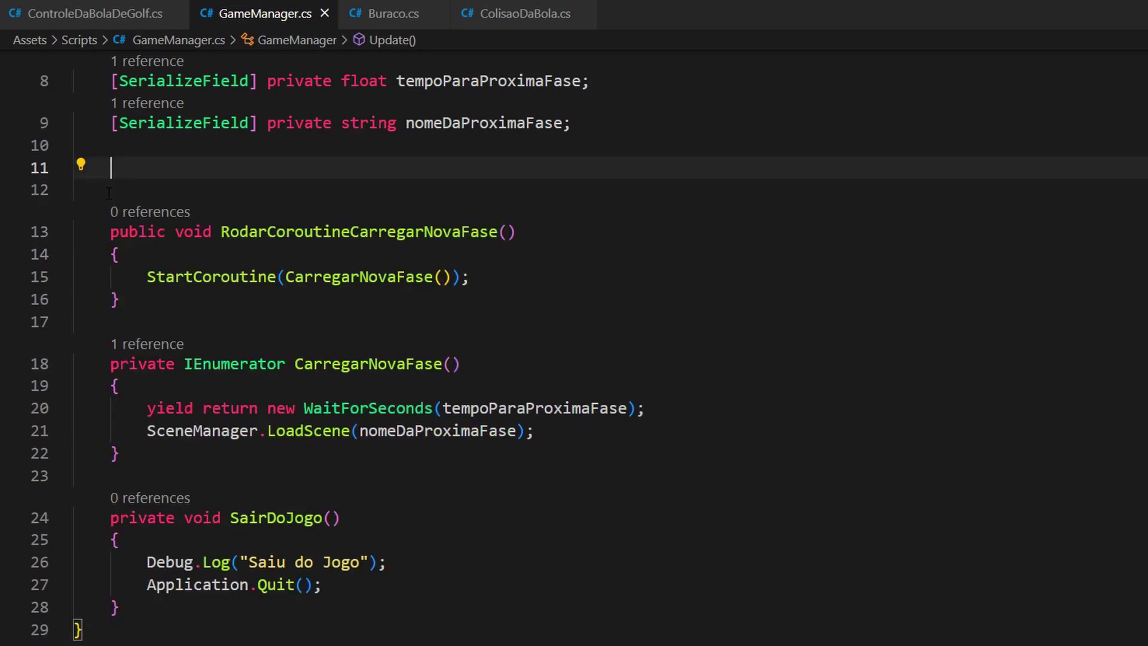
pyautogui.hotkey('ctrl', 'z')
pyautogui.click(254, 189)
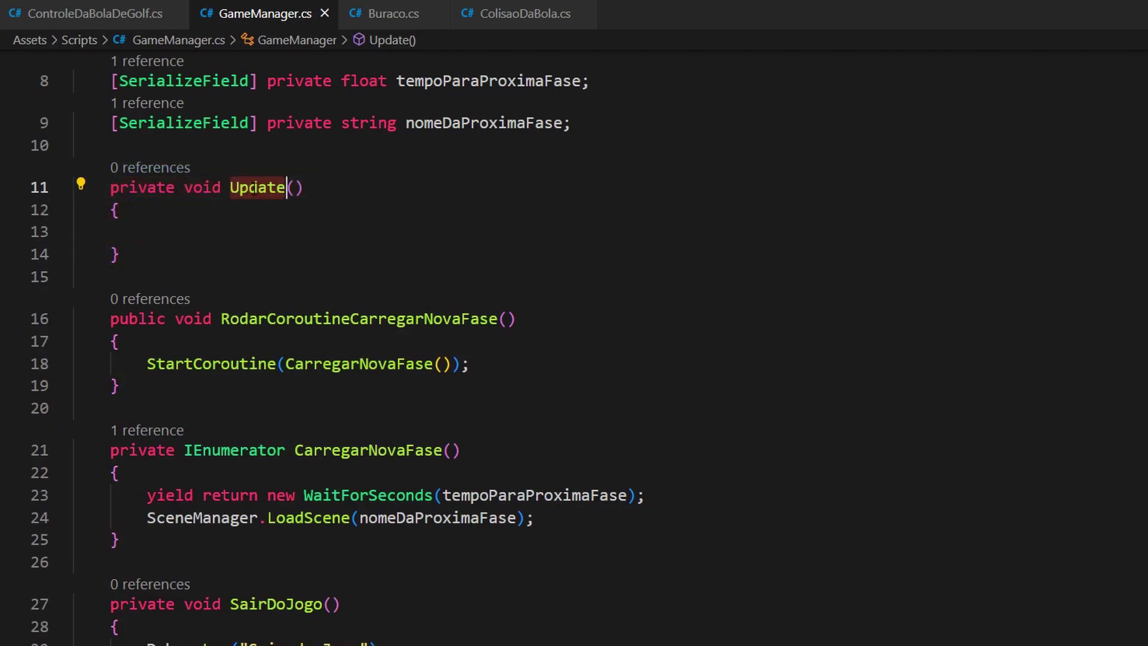
# Type a SairDoJogo(); call inside Update, then delete it again.
pyautogui.click(212, 230)
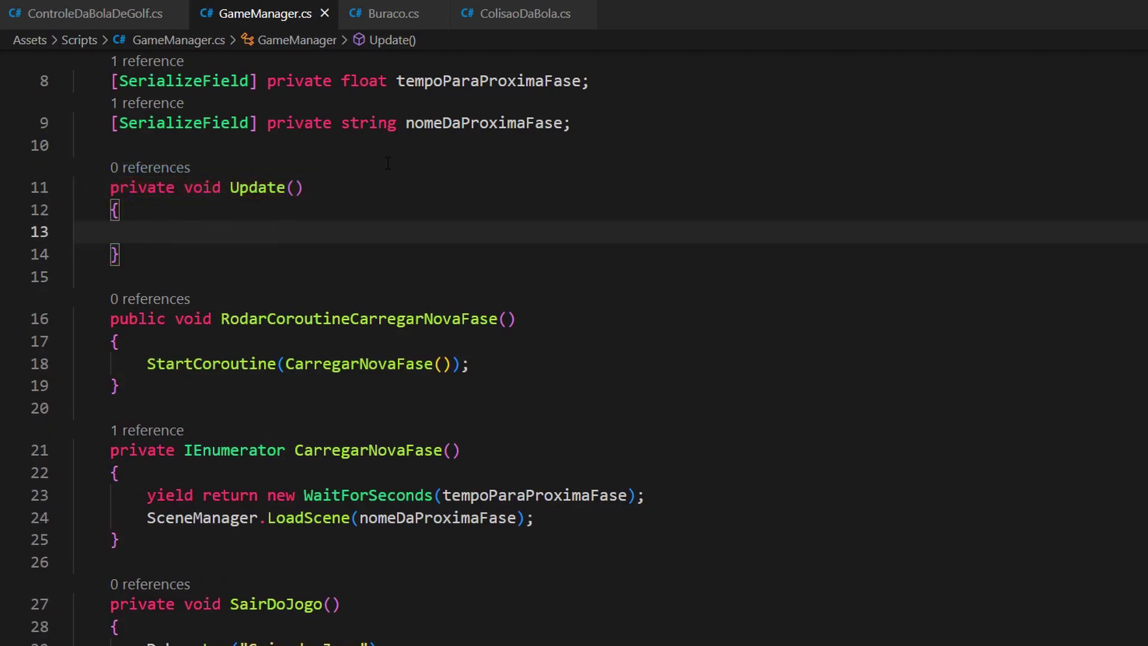
pyautogui.write('Sair')
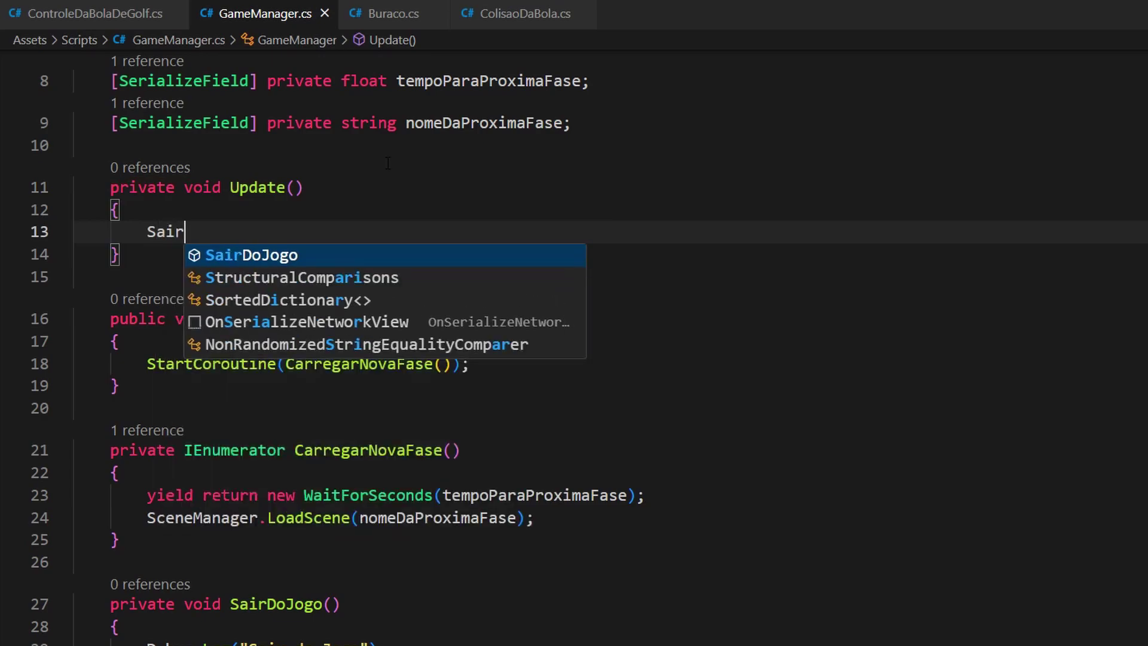
pyautogui.press('Tab')
pyautogui.write('();')
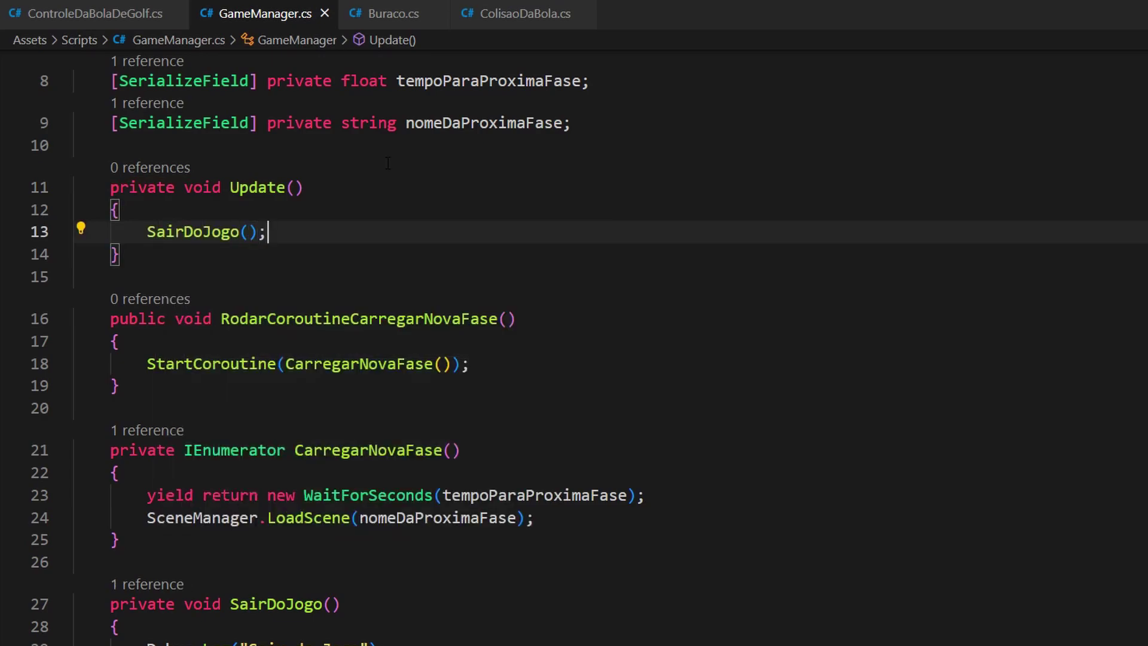
pyautogui.hotkey('shift', 'Home')
pyautogui.press('BackSpace')
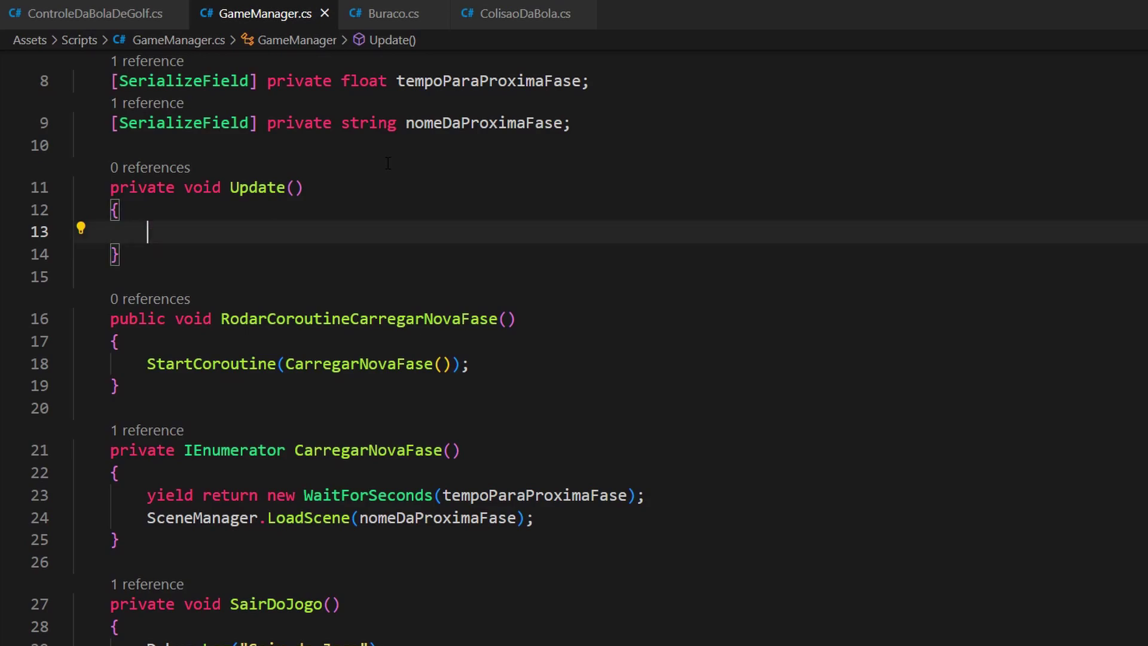
# Add an if (Input.GetKeyDown(KeyCode.Escape)) block inside Update.
pyautogui.write('if (')
pyautogui.press('End')
pyautogui.press('Return')
pyautogui.write('{')
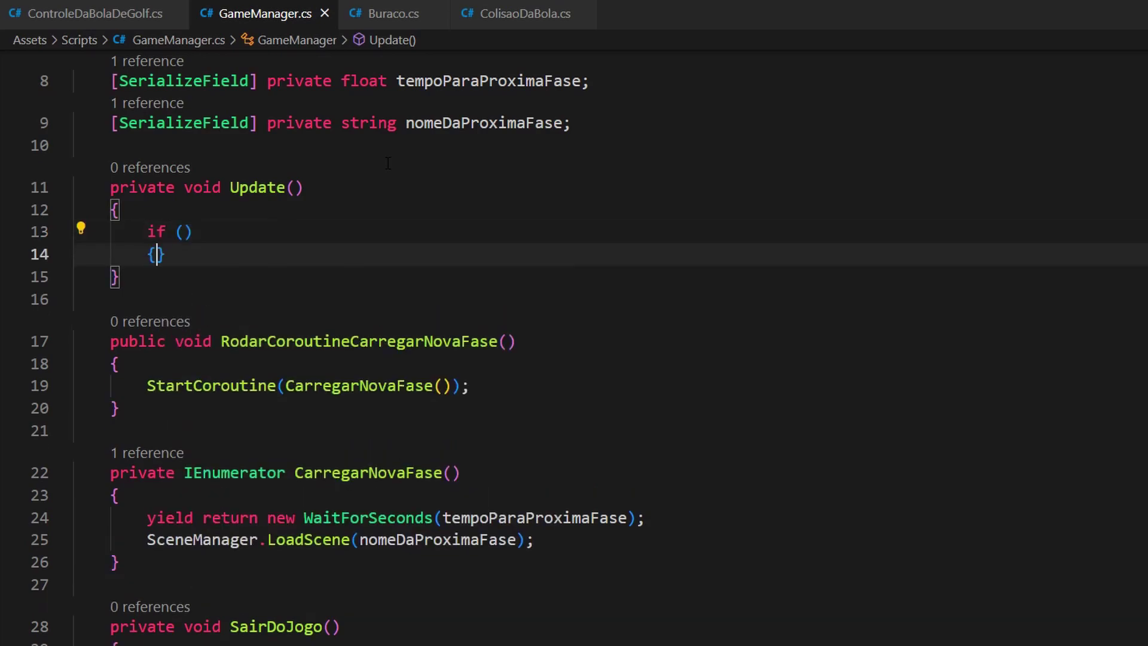
pyautogui.press('Return')
pyautogui.press('Up')
pyautogui.press('Up')
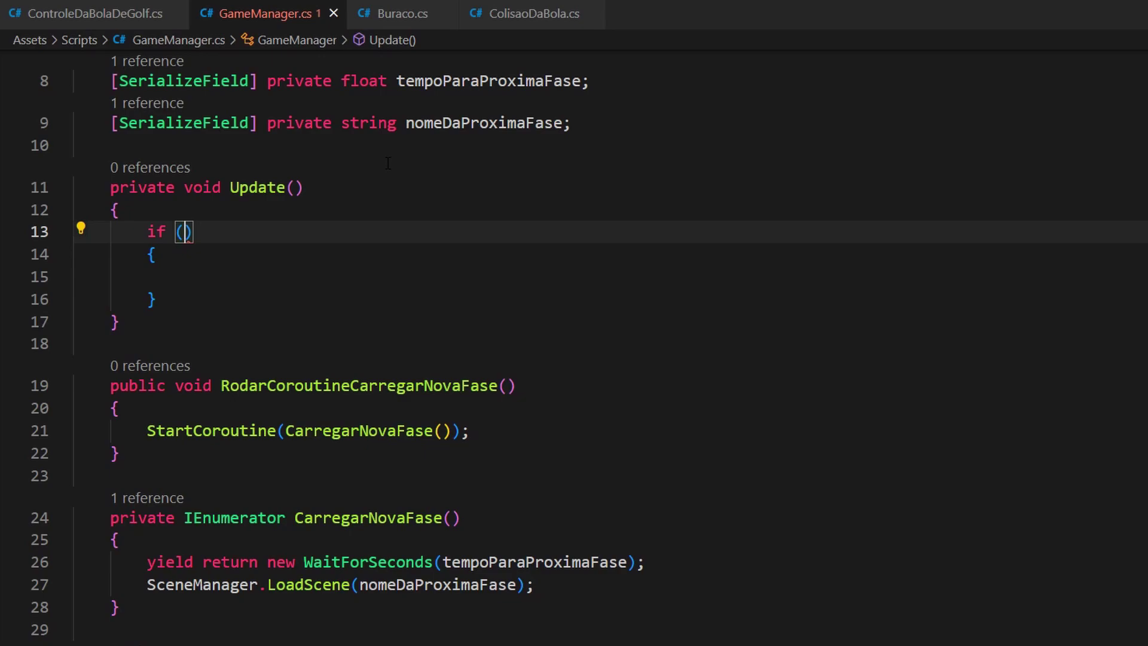
pyautogui.write('Input')
pyautogui.write('.')
pyautogui.write('GetKe')
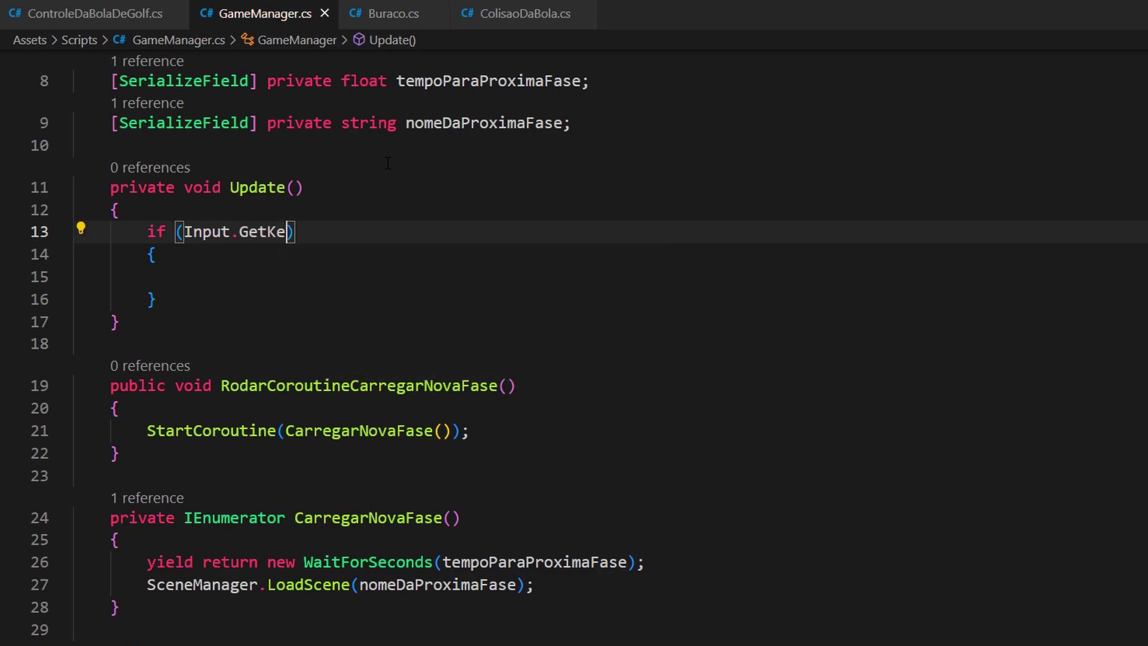
pyautogui.write('yDown')
pyautogui.write('(')
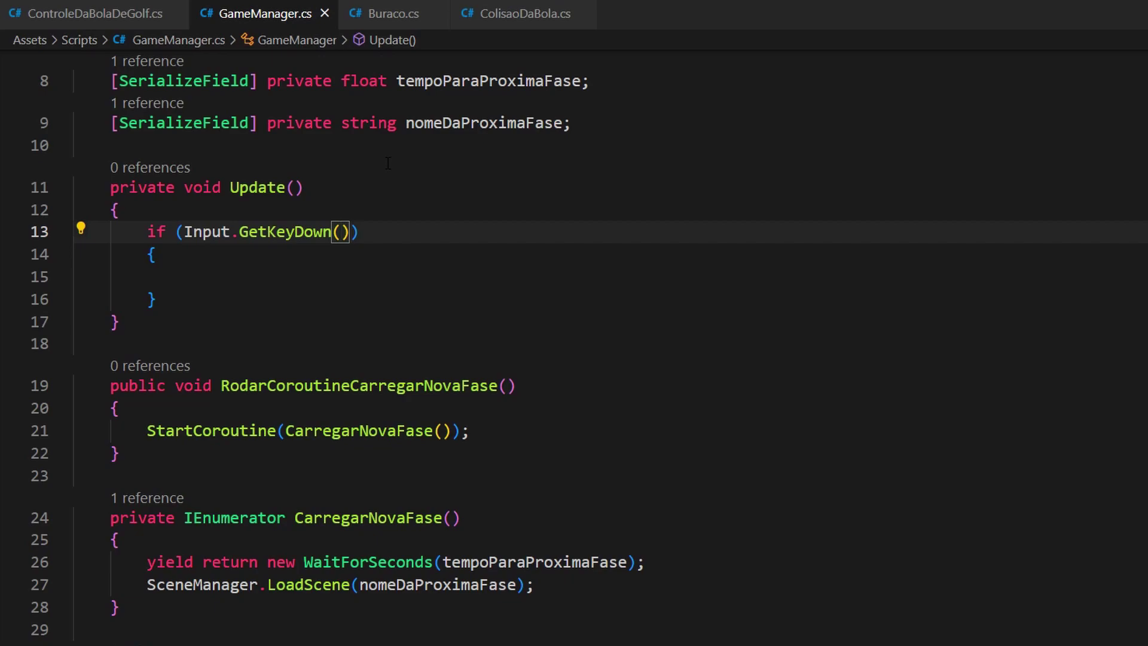
pyautogui.write('Ke')
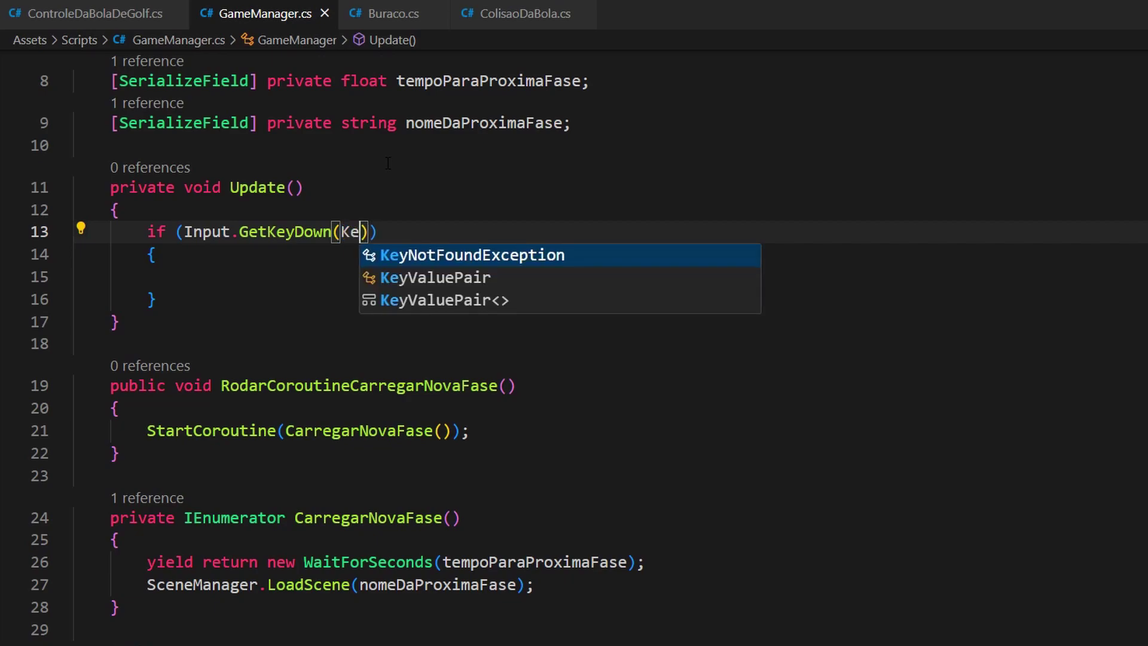
pyautogui.write('yCode')
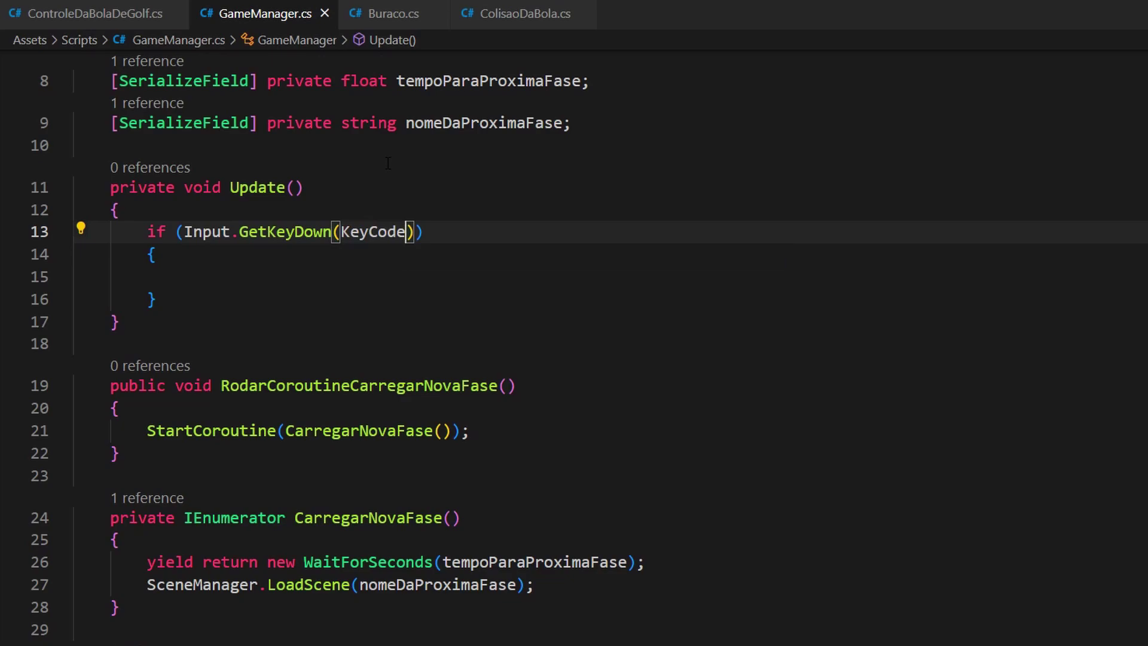
pyautogui.write('.Esca')
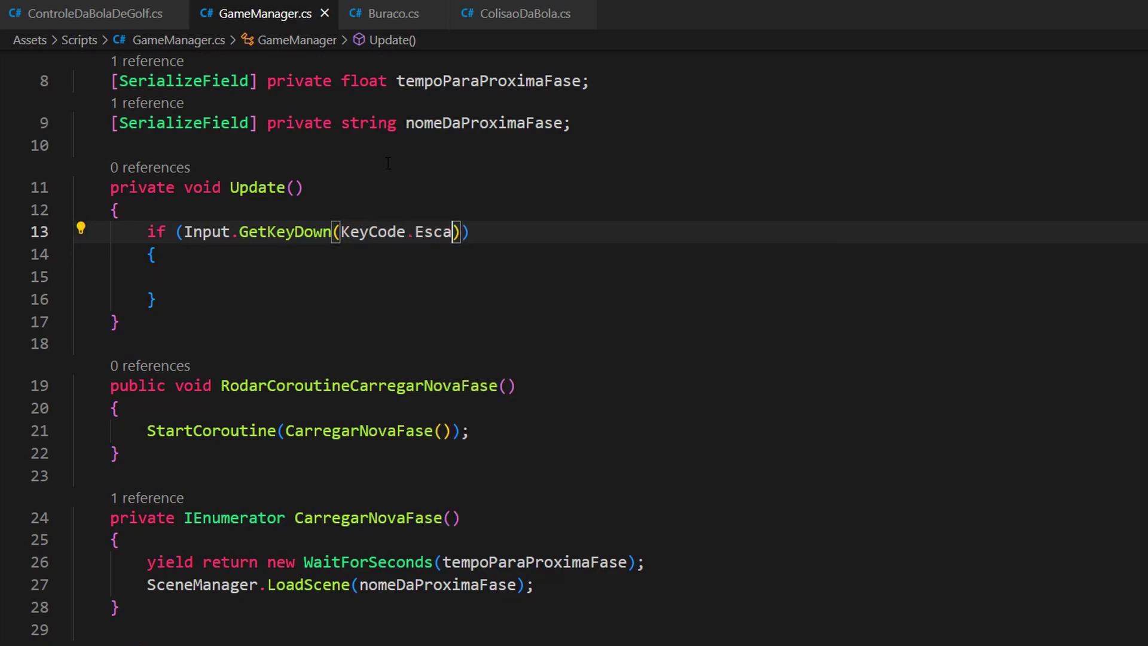
pyautogui.write('pe')
pyautogui.moveTo(415, 232); pyautogui.dragTo(470, 232)
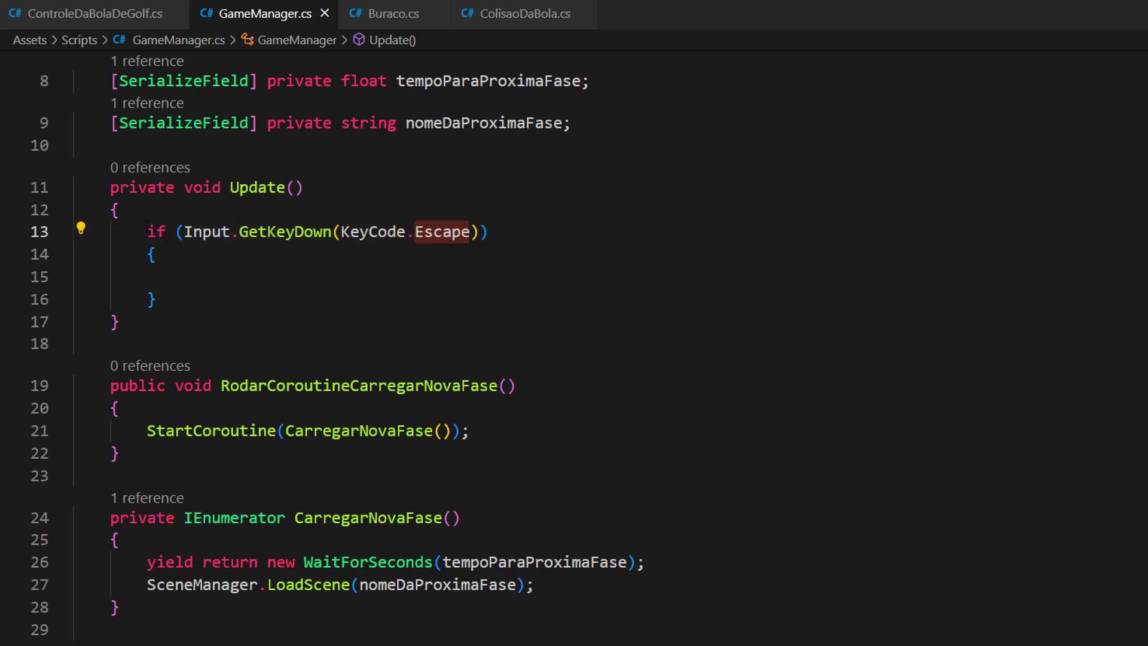
pyautogui.moveTo(147, 232)
pyautogui.mouseDown()
pyautogui.moveTo(506, 230)
pyautogui.moveTo(509, 289)
pyautogui.mouseUp()
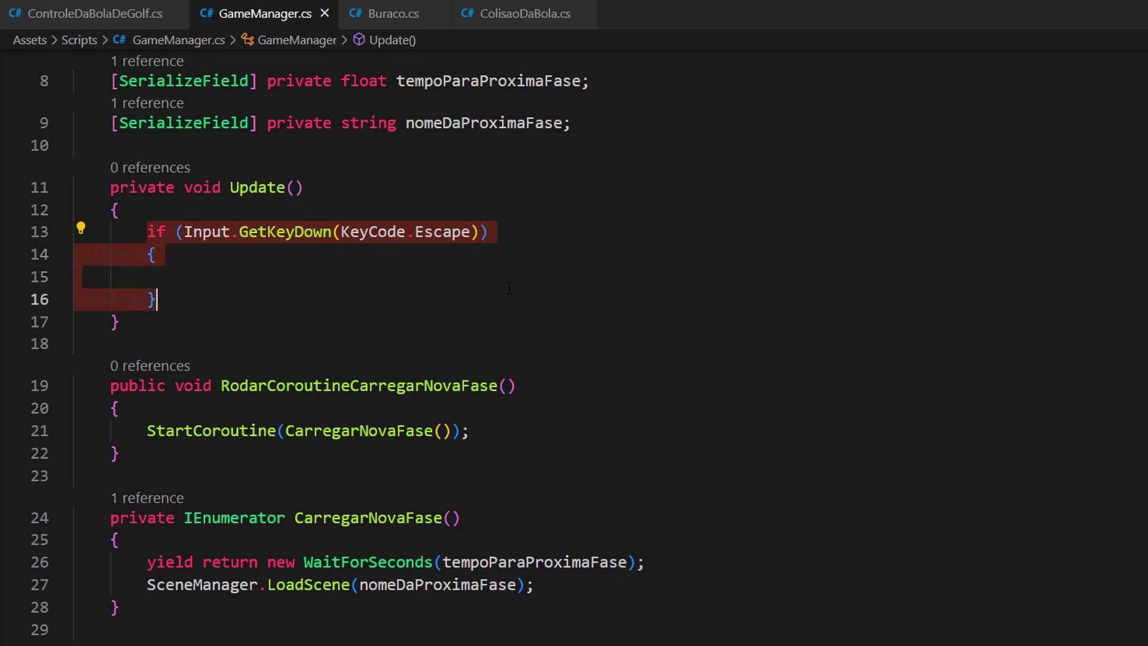
# Call SairDoJogo() inside the Escape if block and highlight the finished Update code.
pyautogui.click(213, 273)
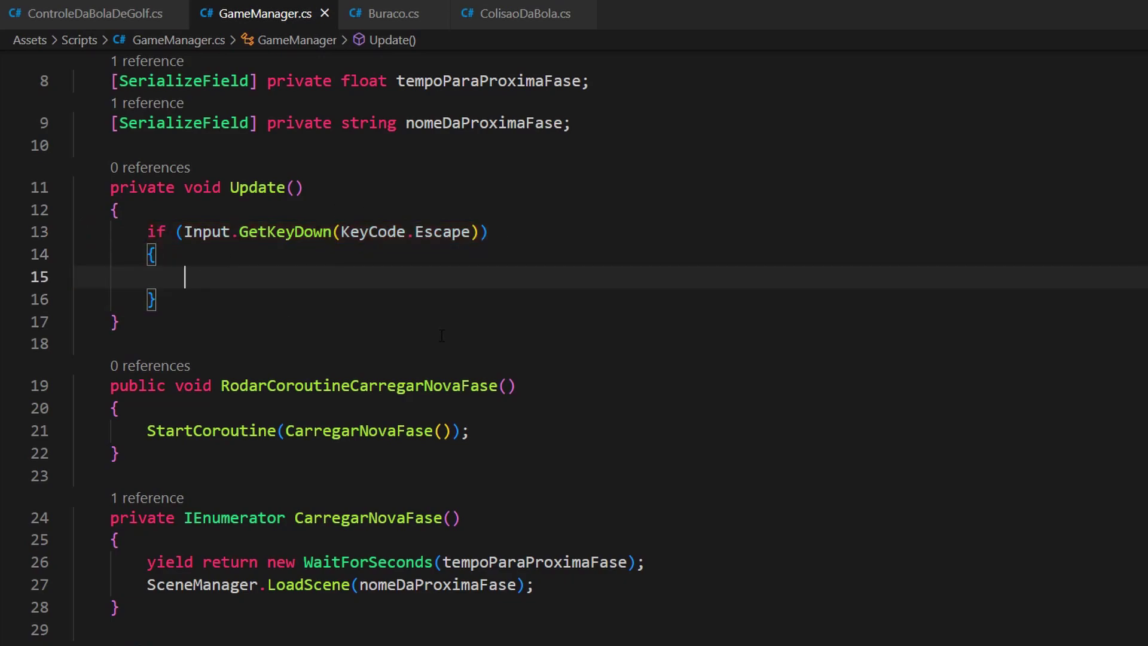
pyautogui.write('Sair')
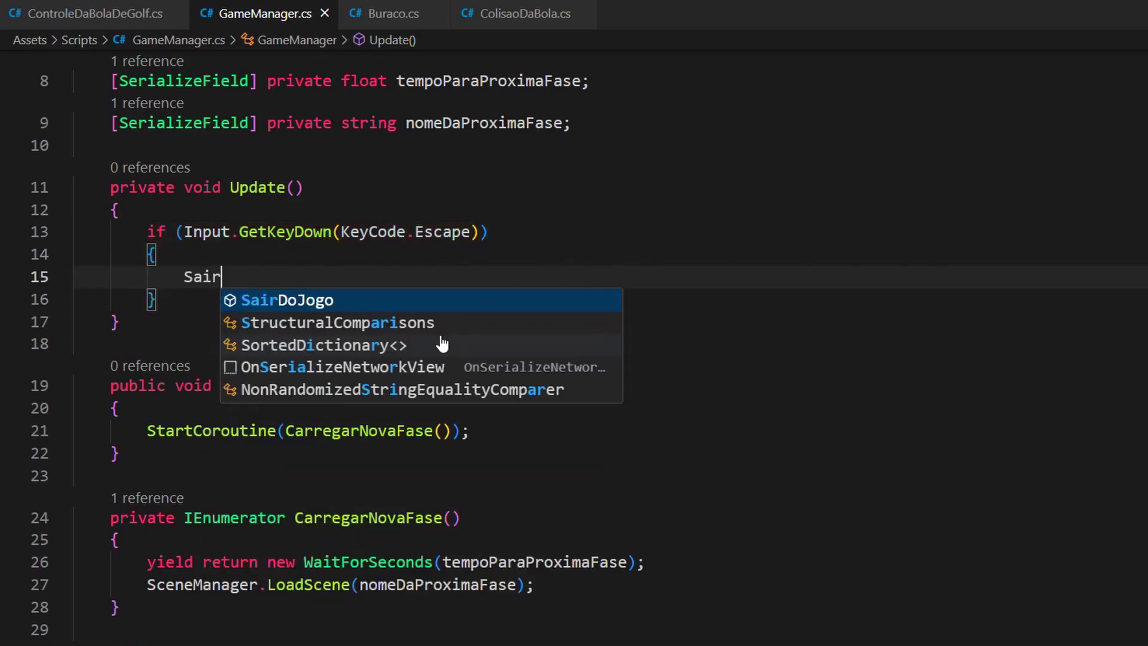
pyautogui.press('Tab')
pyautogui.write('();')
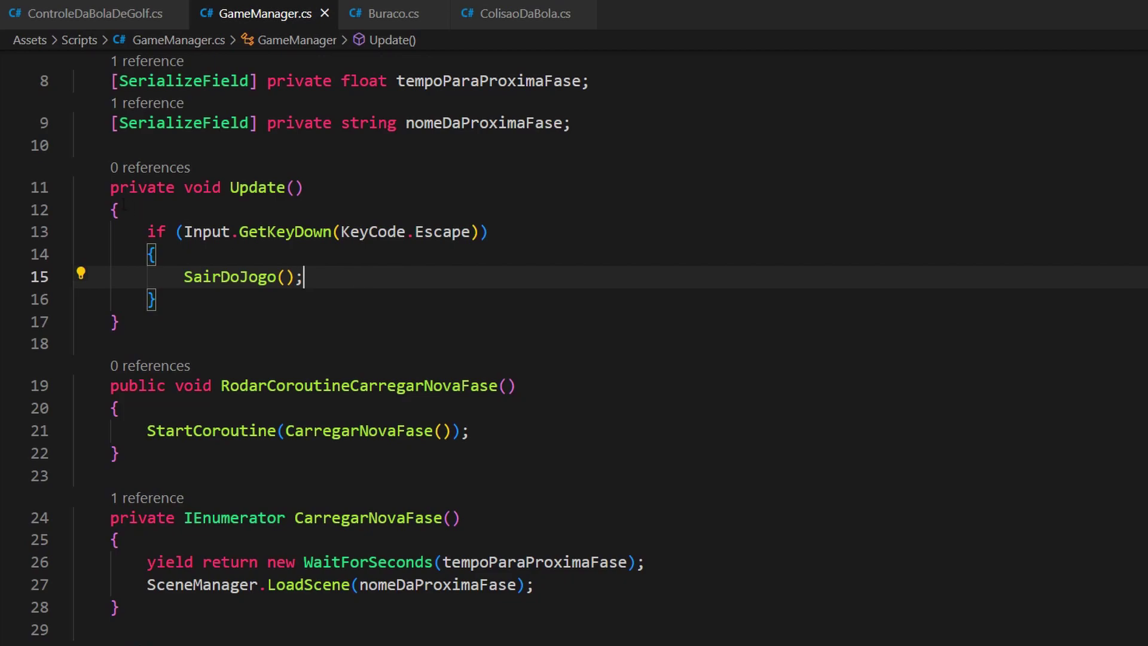
pyautogui.moveTo(108, 188); pyautogui.dragTo(304, 188)
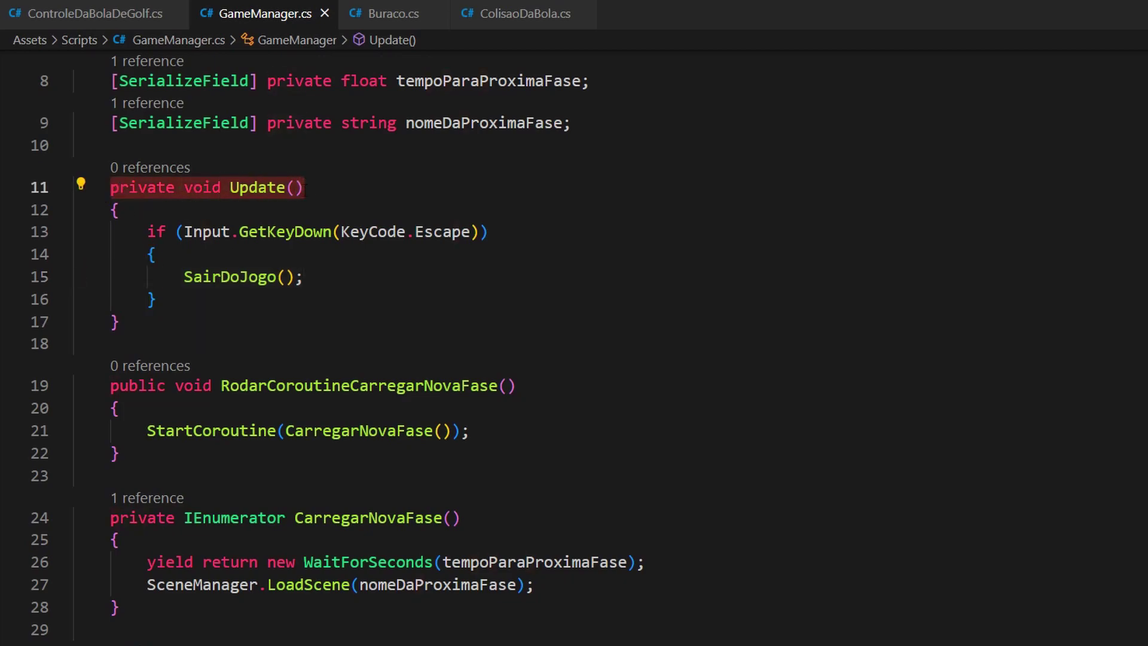
pyautogui.moveTo(146, 231); pyautogui.dragTo(517, 225)
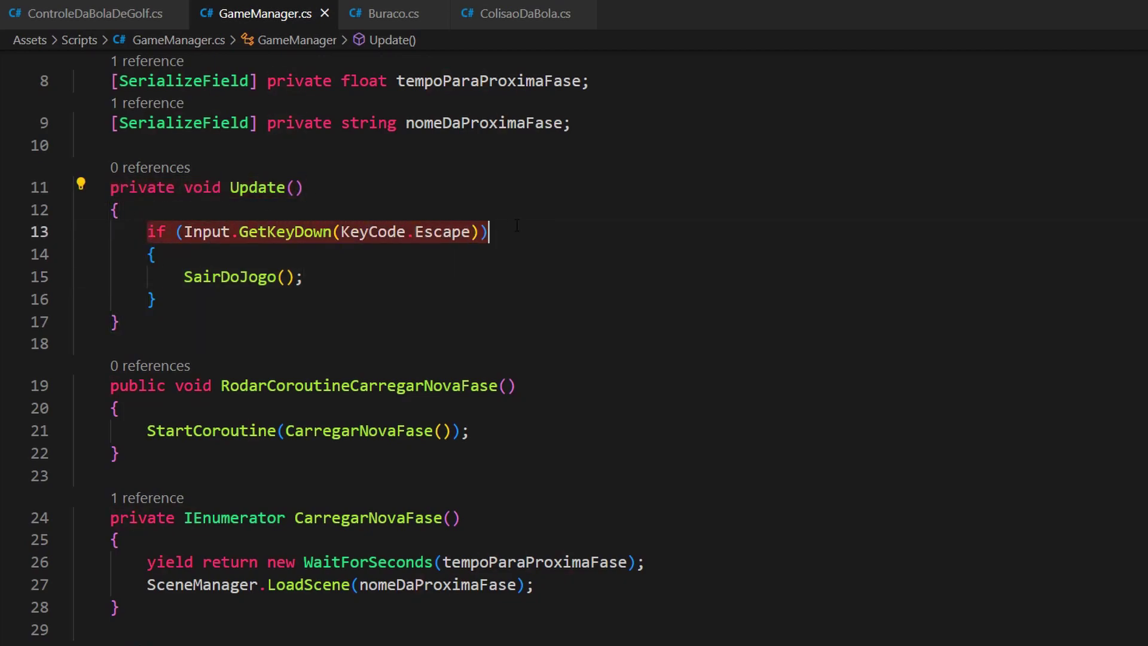
pyautogui.moveTo(147, 231); pyautogui.dragTo(576, 294)
# Highlight the Debug.Log line in SairDoJogo, then return to the Unity editor.
pyautogui.click(575, 294)
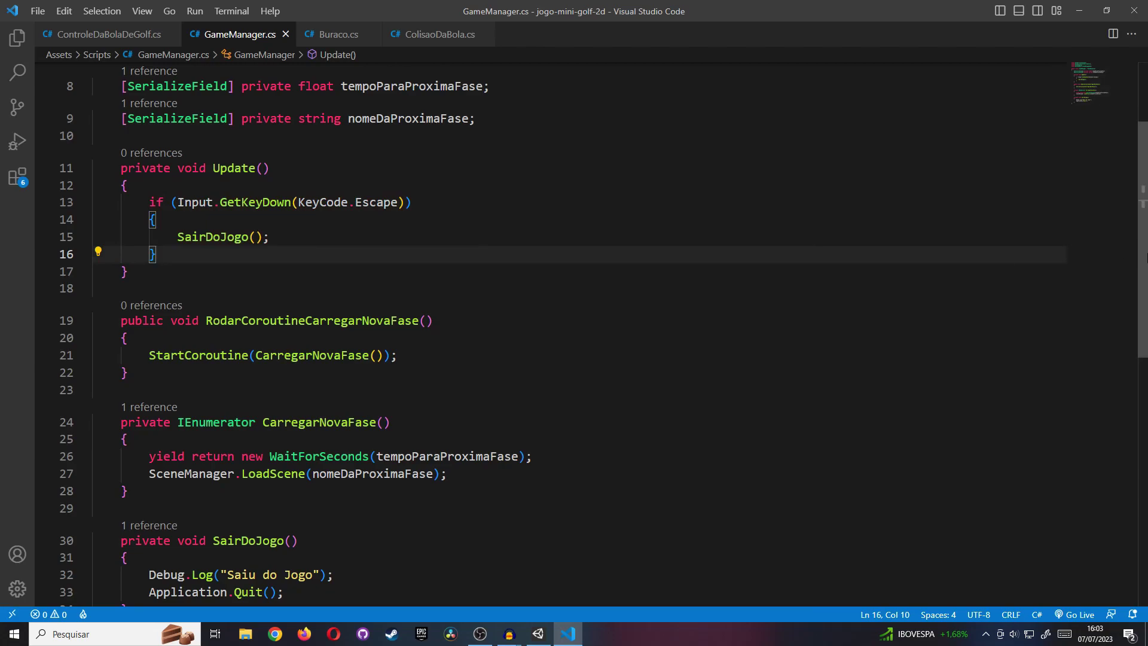
pyautogui.moveTo(1144, 254); pyautogui.dragTo(1144, 352)
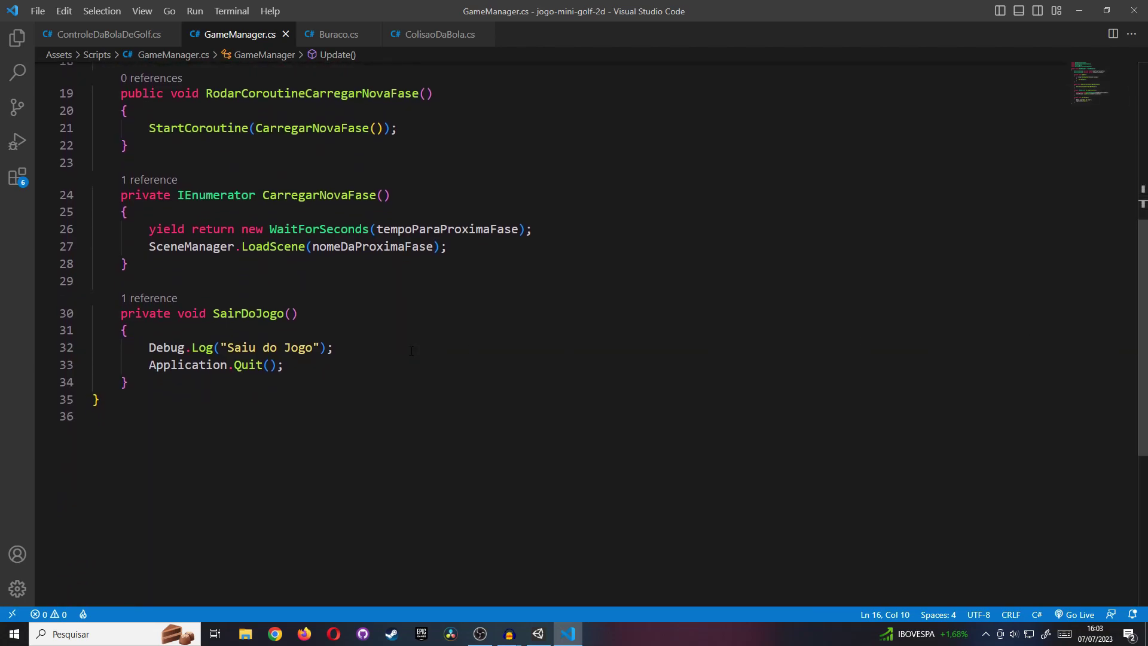
pyautogui.moveTo(333, 347); pyautogui.dragTo(150, 349)
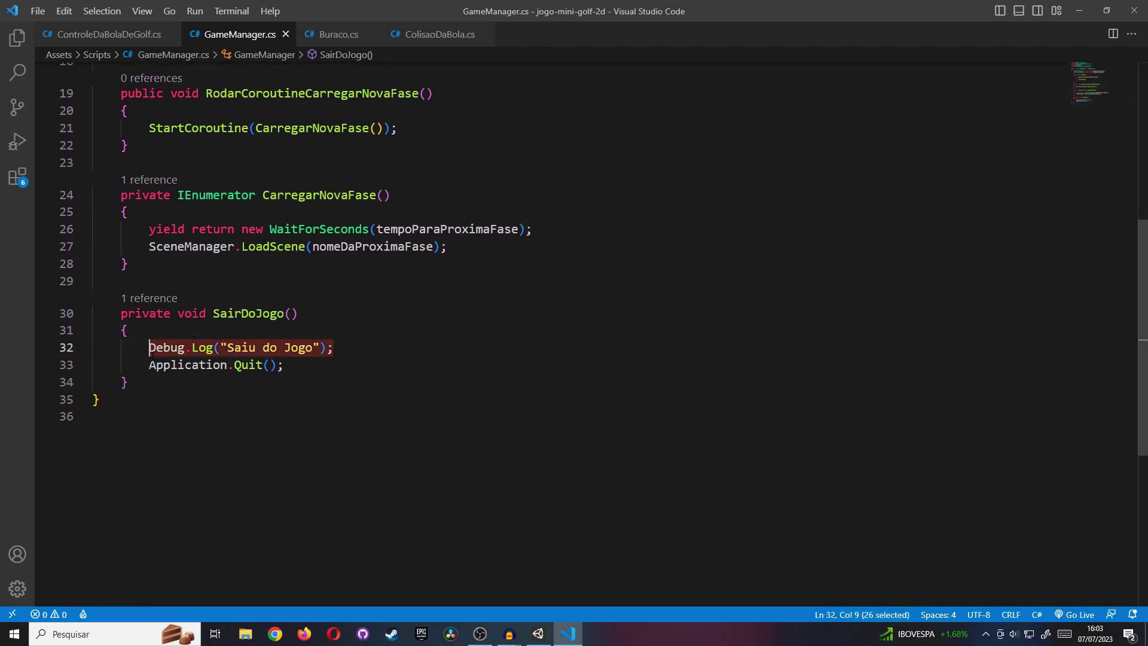
pyautogui.click(351, 351)
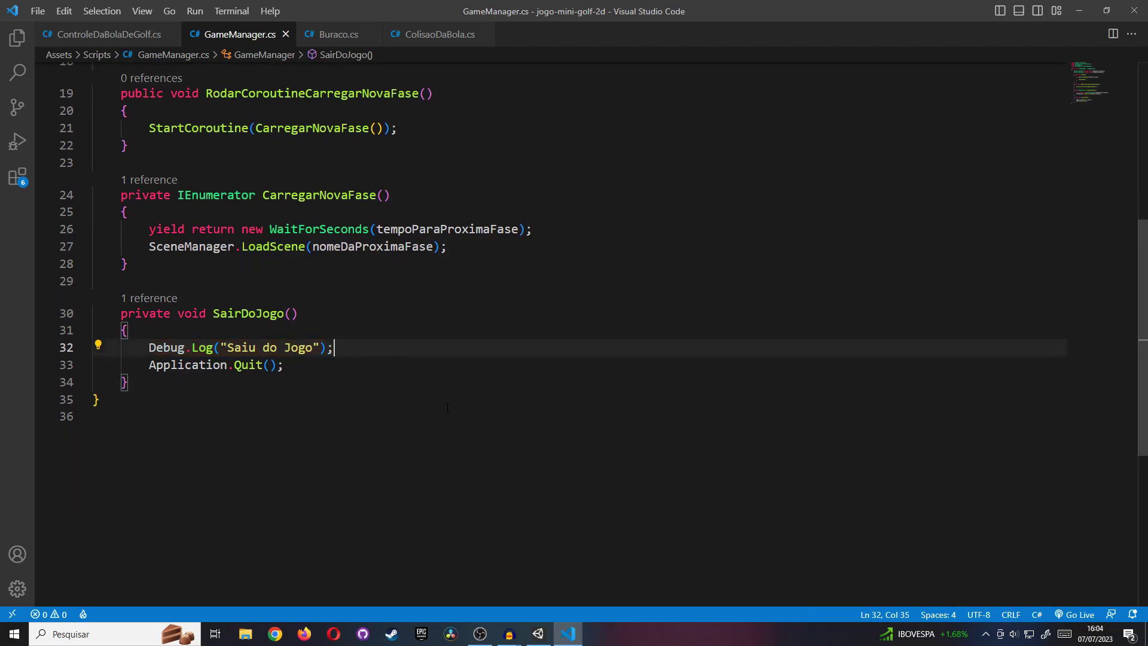
pyautogui.click(537, 633)
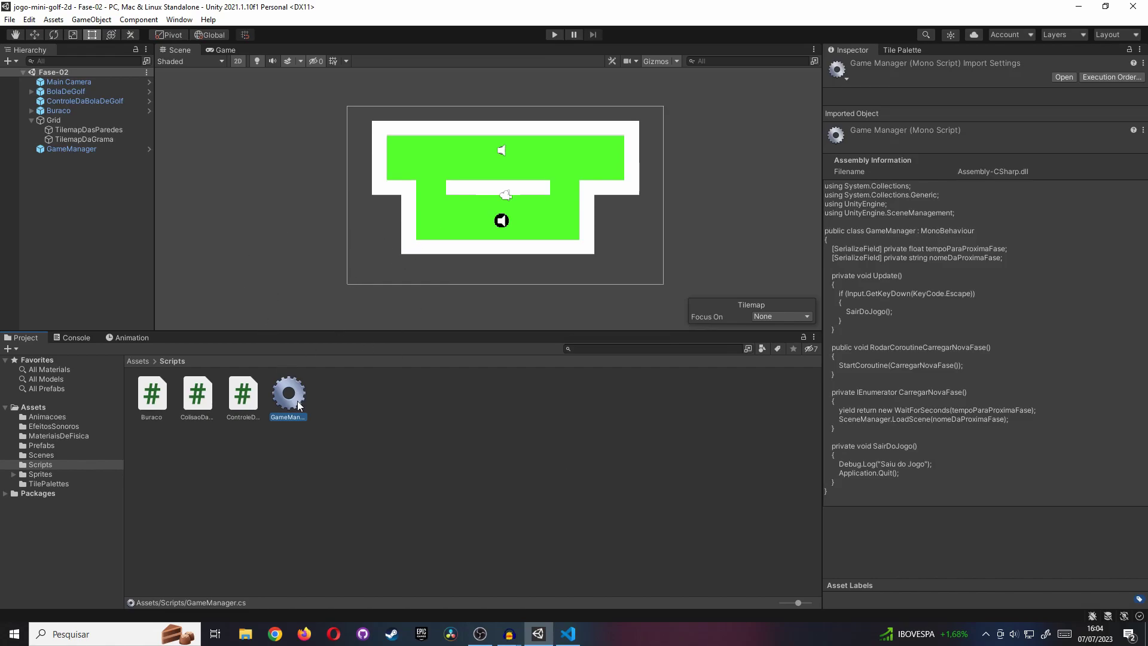
# Play Fase-02, press Escape three times to log "Saiu do Jogo" in the Console, and shoot the ball.
pyautogui.click(135, 149)
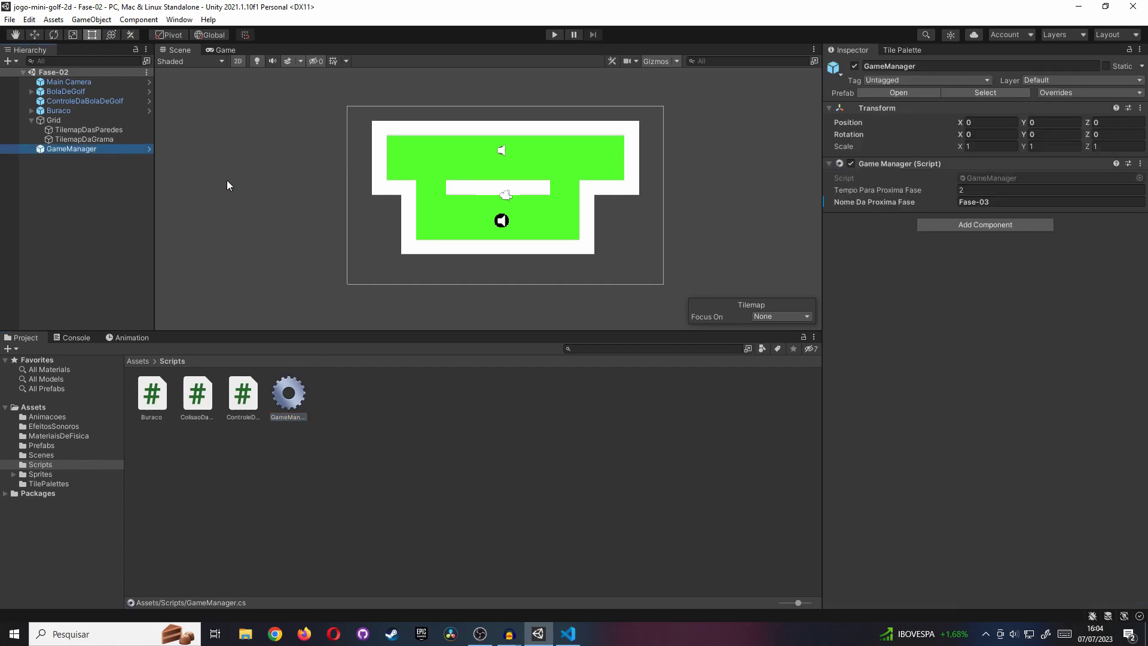
pyautogui.click(552, 33)
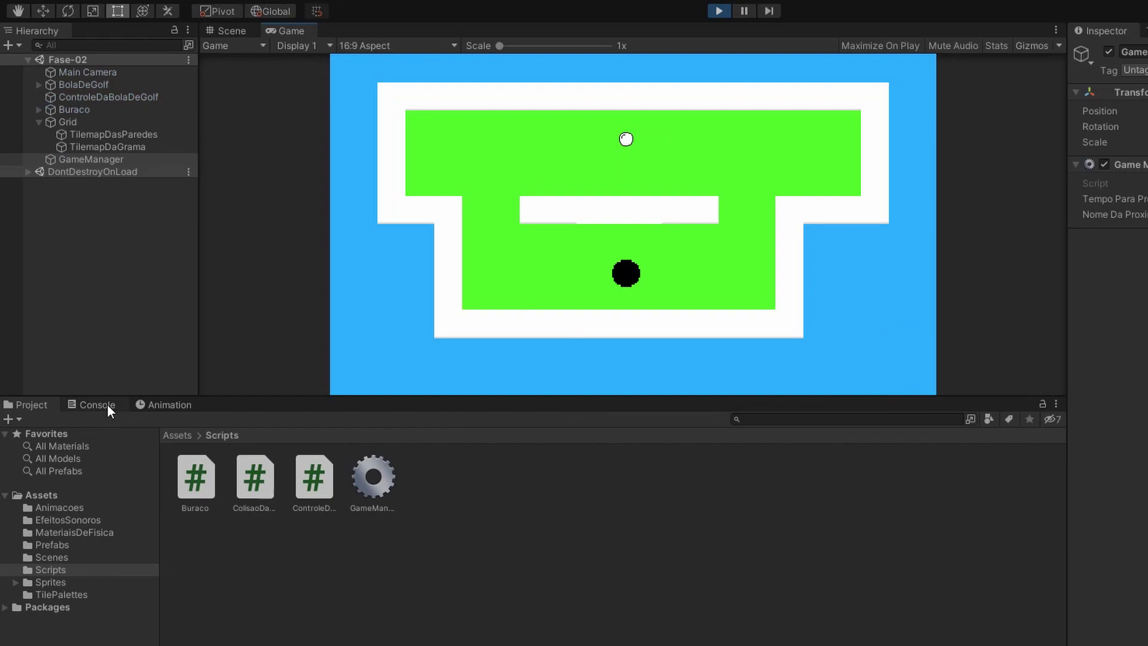
pyautogui.click(107, 403)
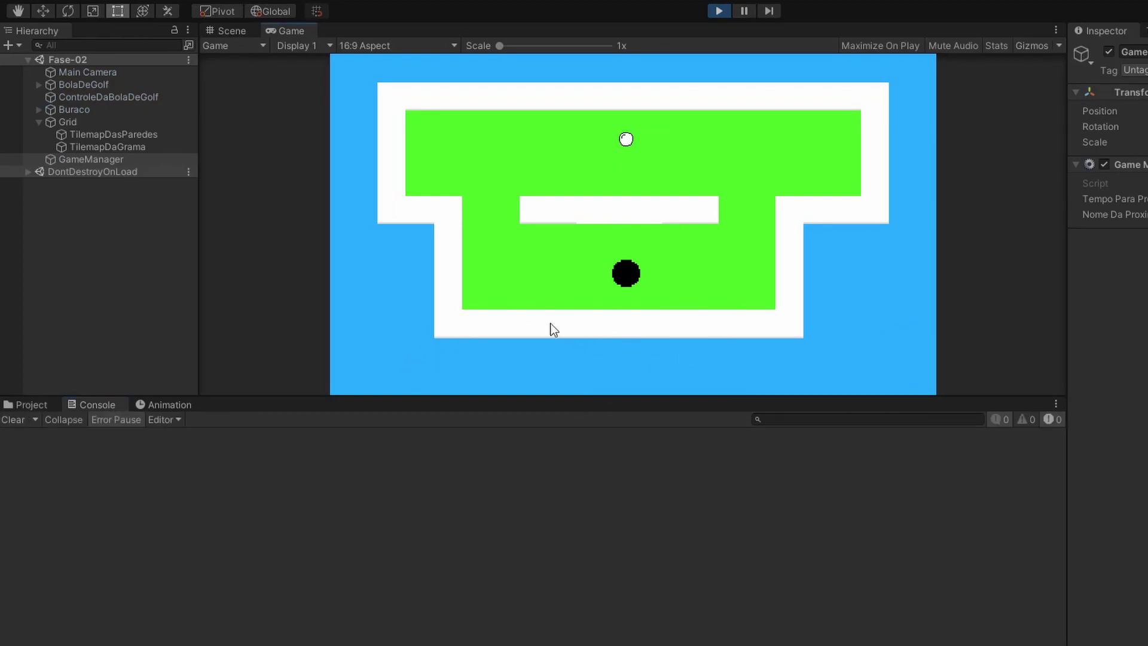
pyautogui.press('Escape')
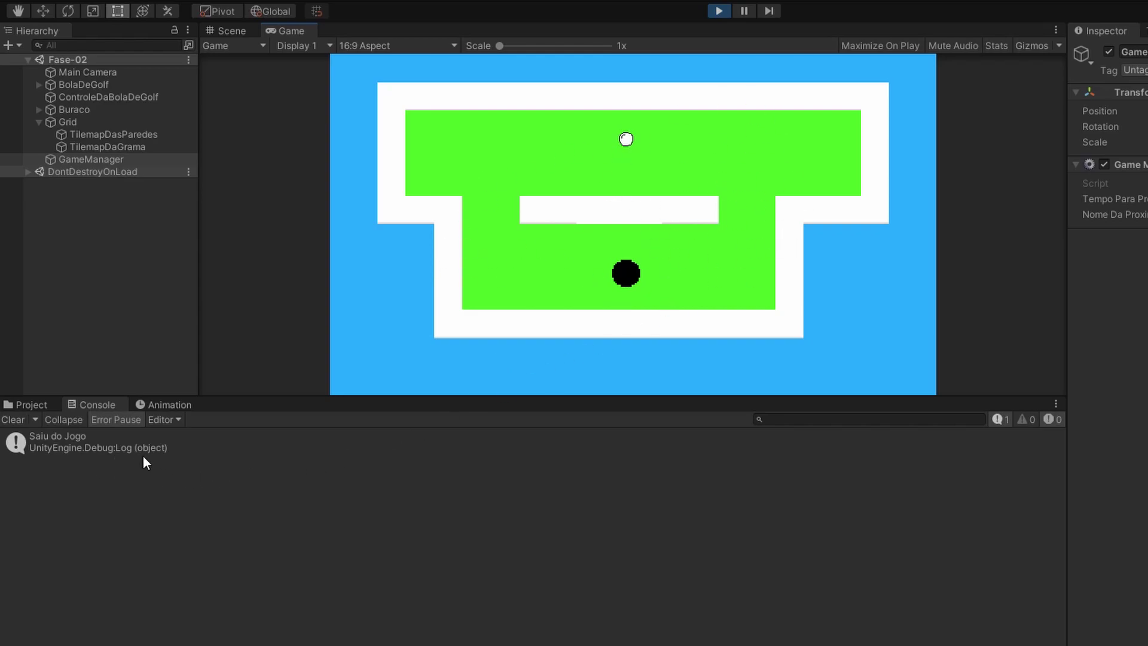
pyautogui.press('Escape')
pyautogui.press('Escape')
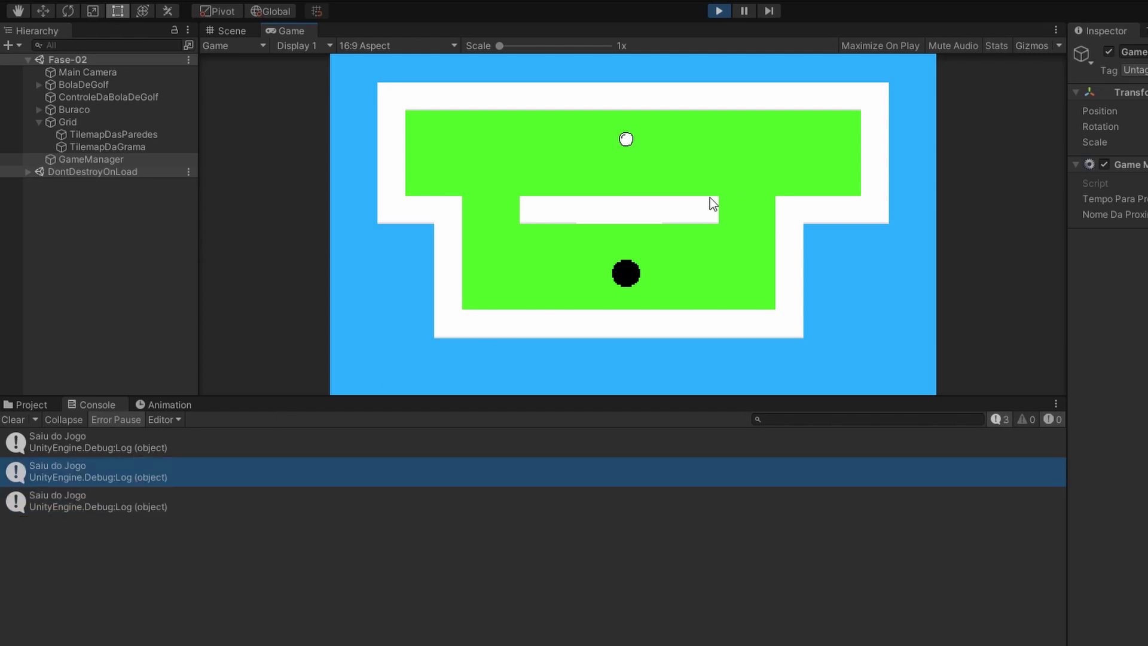
pyautogui.press('Escape')
pyautogui.press('Escape')
pyautogui.press('Escape')
pyautogui.press('Escape')
pyautogui.press('Escape')
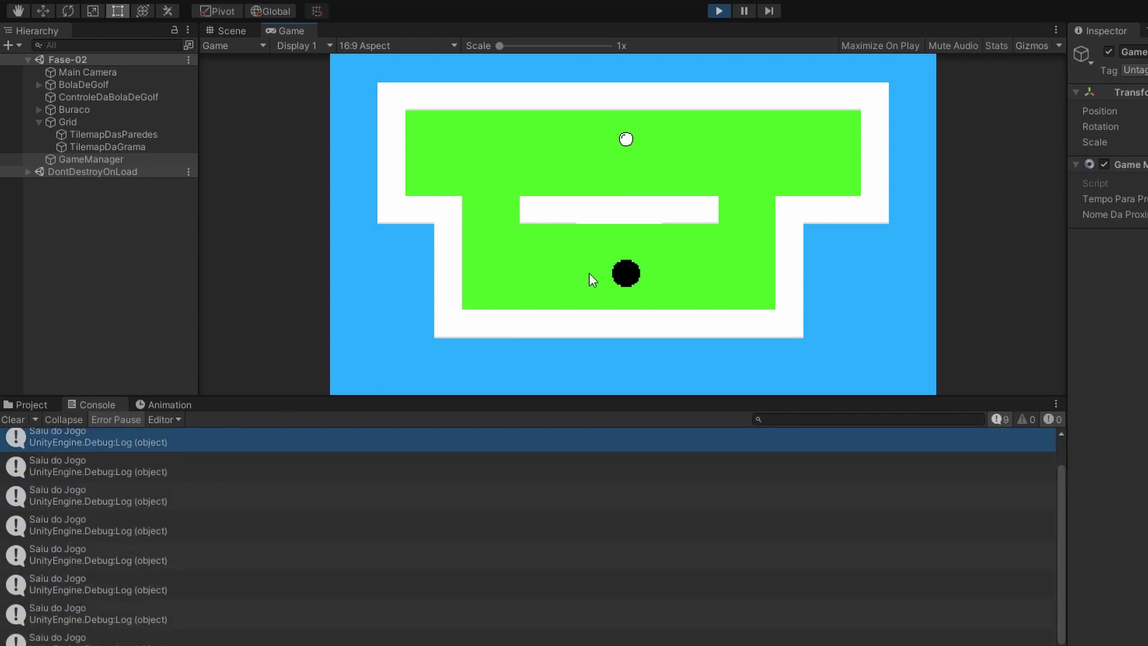
pyautogui.moveTo(759, 260); pyautogui.dragTo(841, 281)
# Stop Play, load Fase-01 and play it briefly while checking the Console.
pyautogui.click(24, 405)
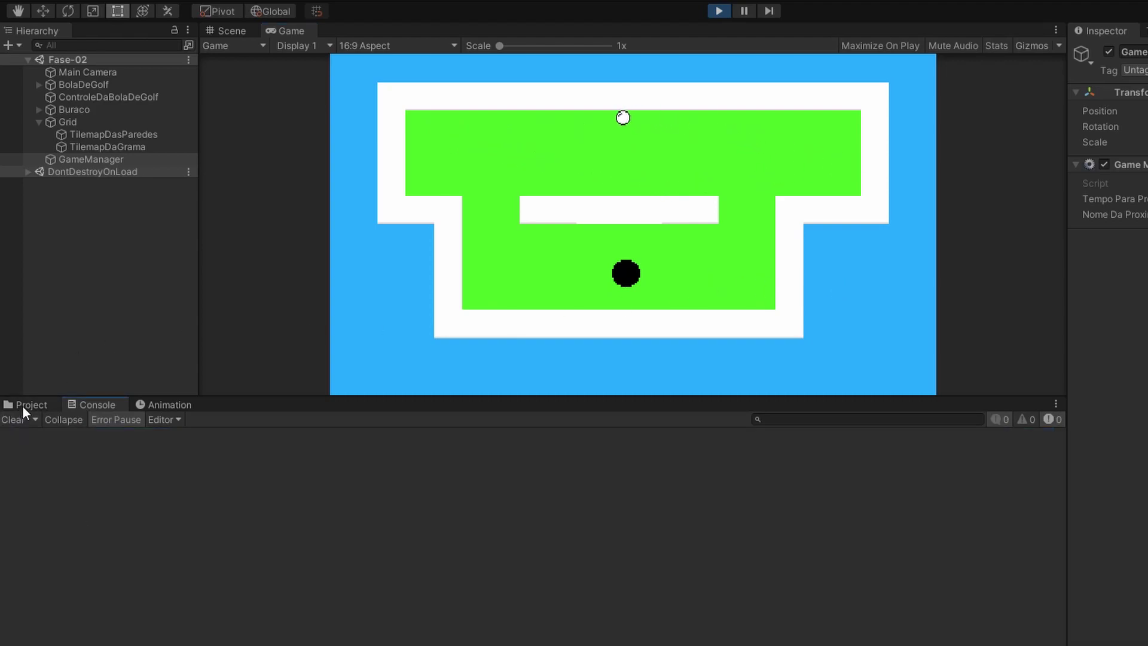
pyautogui.click(719, 11)
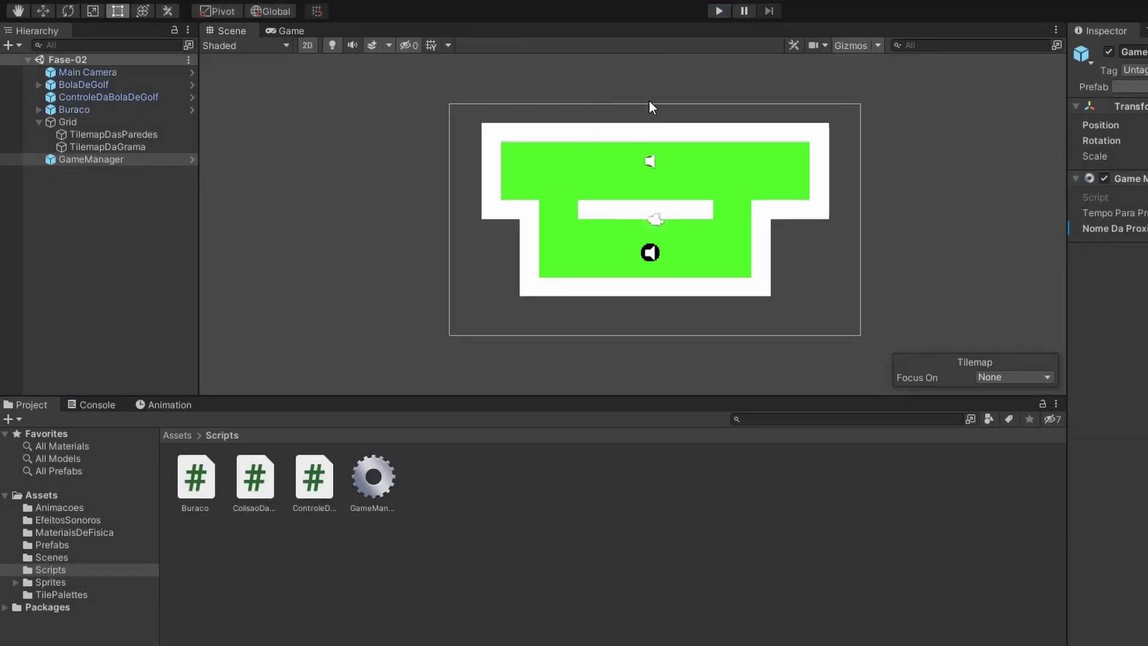
pyautogui.click(79, 560)
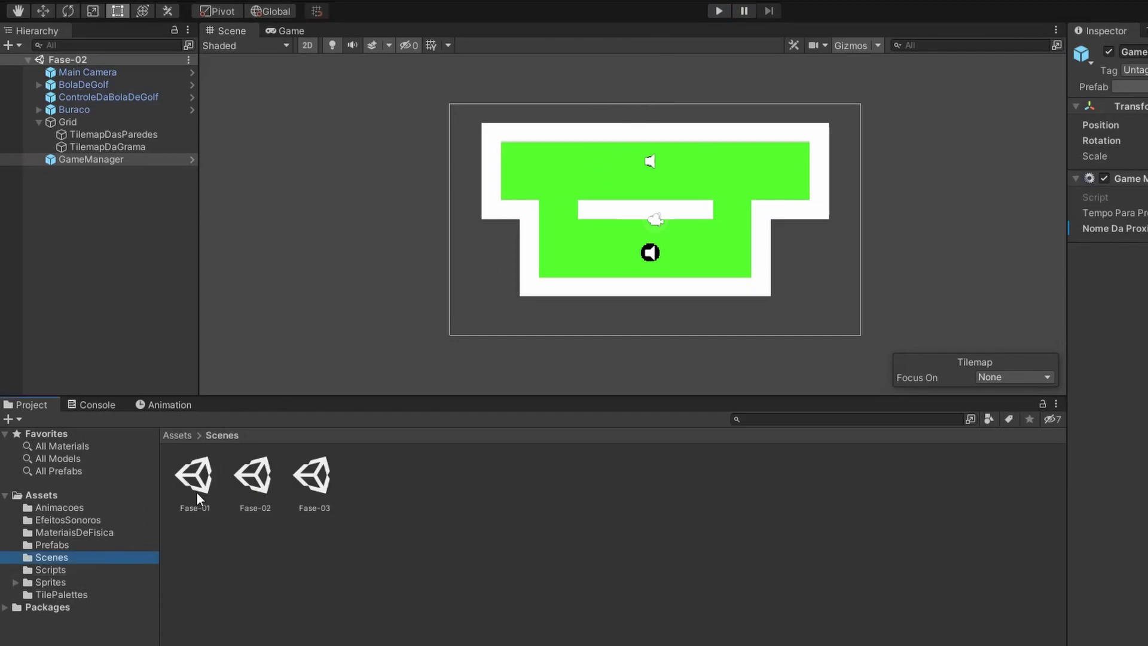
pyautogui.doubleClick(200, 487)
pyautogui.click(721, 11)
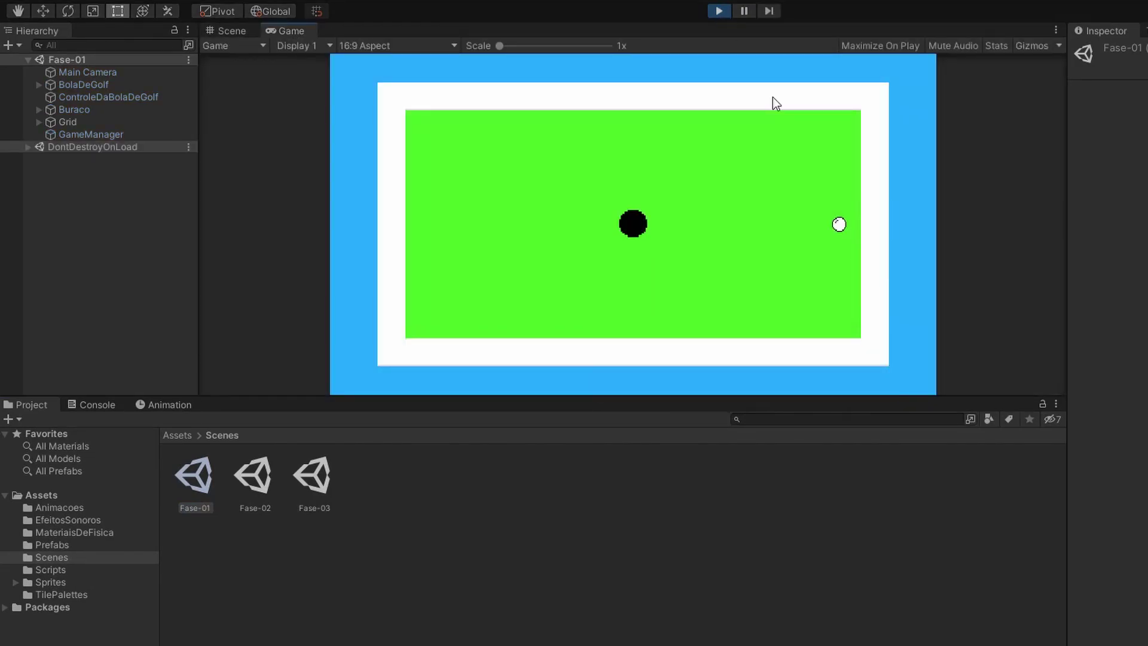
pyautogui.click(96, 404)
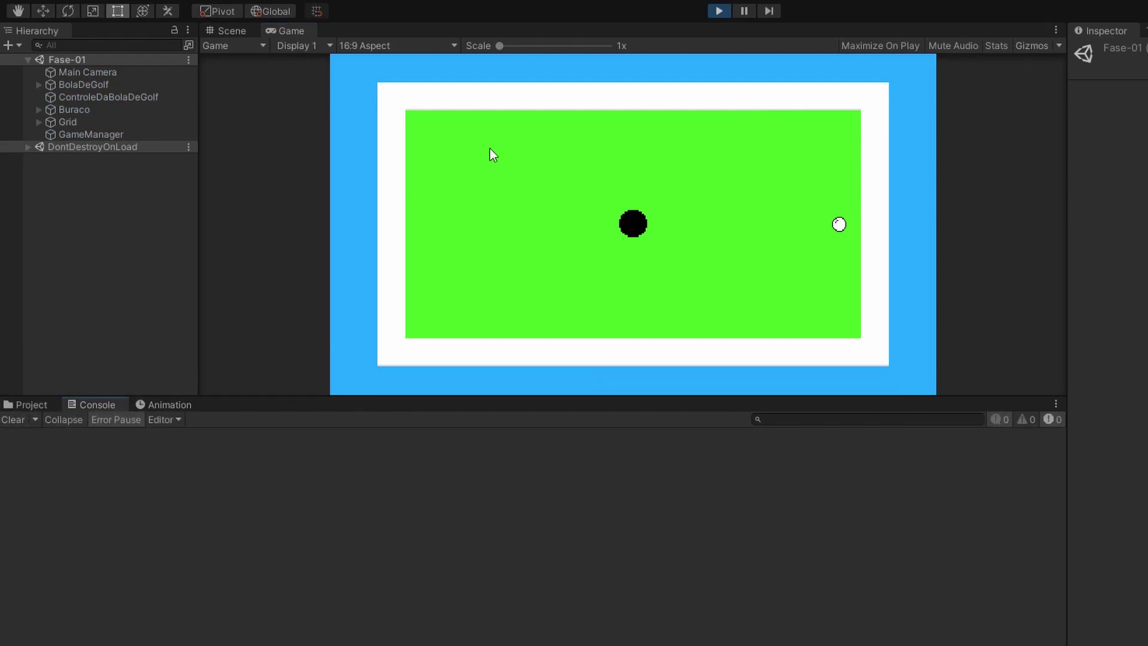
pyautogui.click(721, 14)
# Load the Fase-03 scene from the Scenes folder.
pyautogui.click(33, 412)
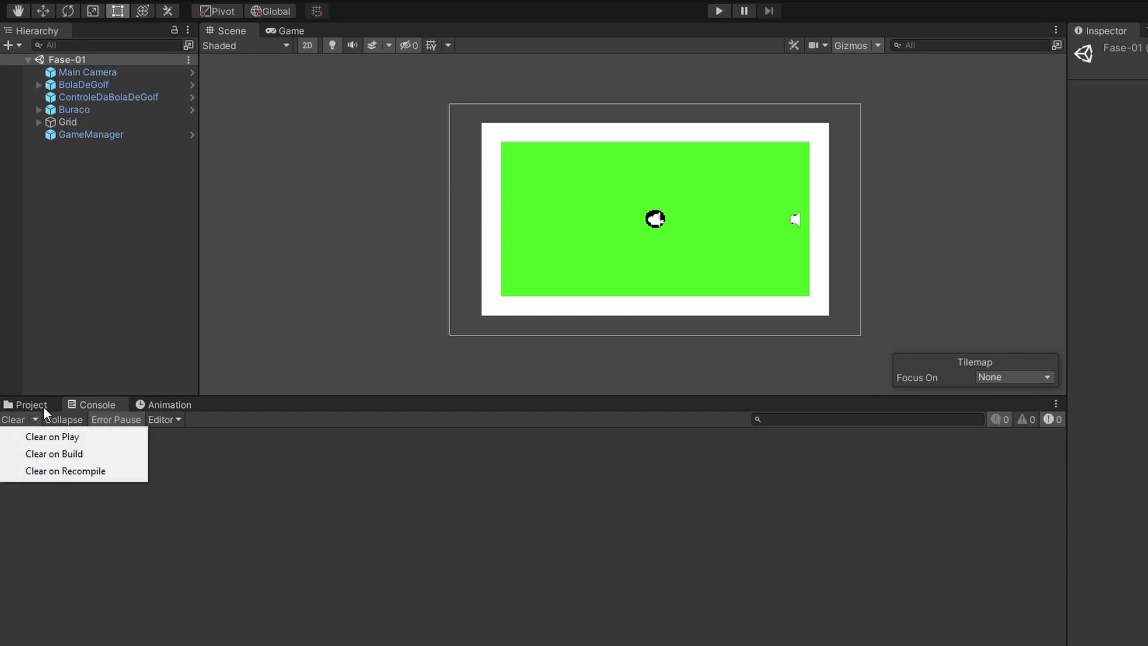
pyautogui.click(43, 406)
pyautogui.doubleClick(323, 478)
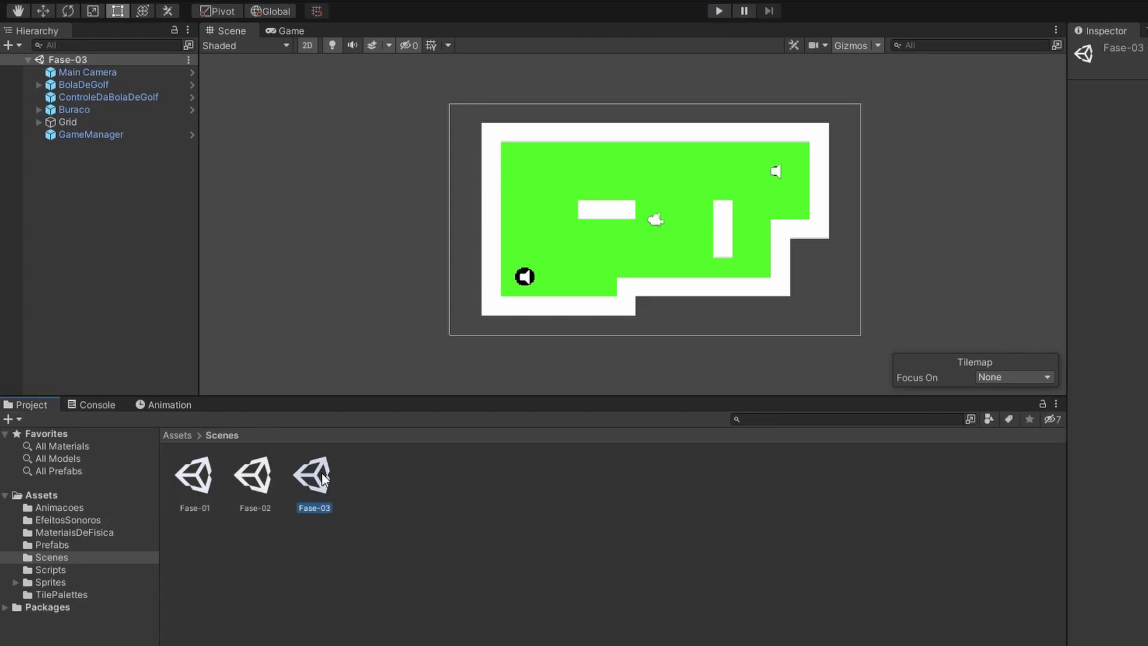
# Test-play the levels in play mode, shooting the ball several times with the Console visible.
pyautogui.click(101, 406)
pyautogui.click(718, 11)
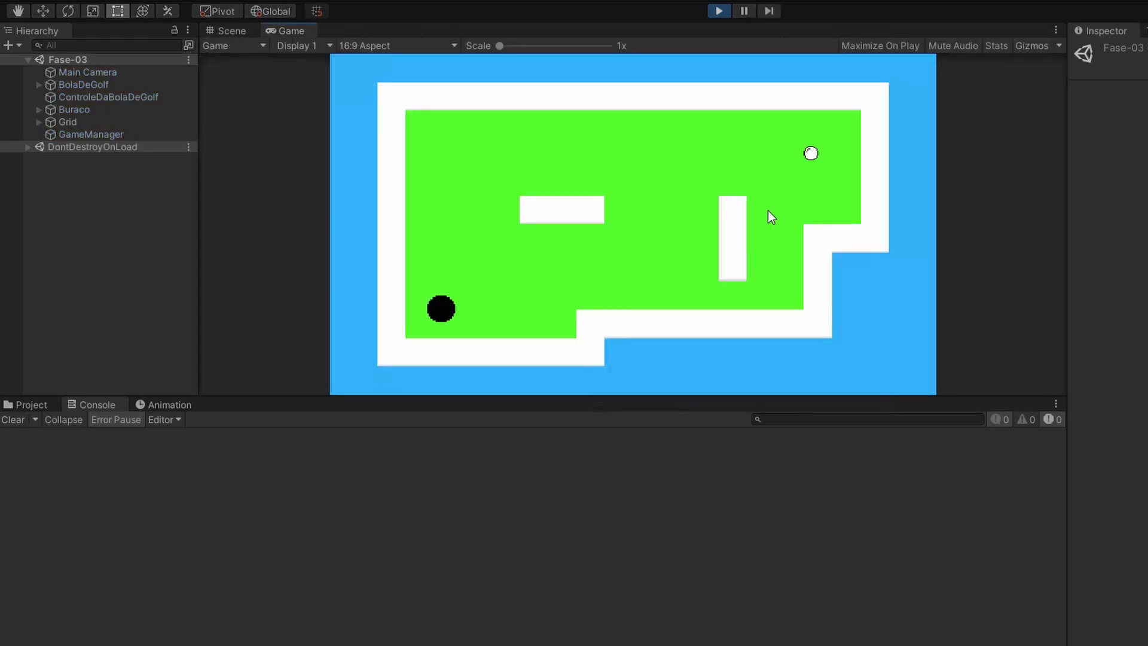
pyautogui.moveTo(768, 210); pyautogui.dragTo(821, 274)
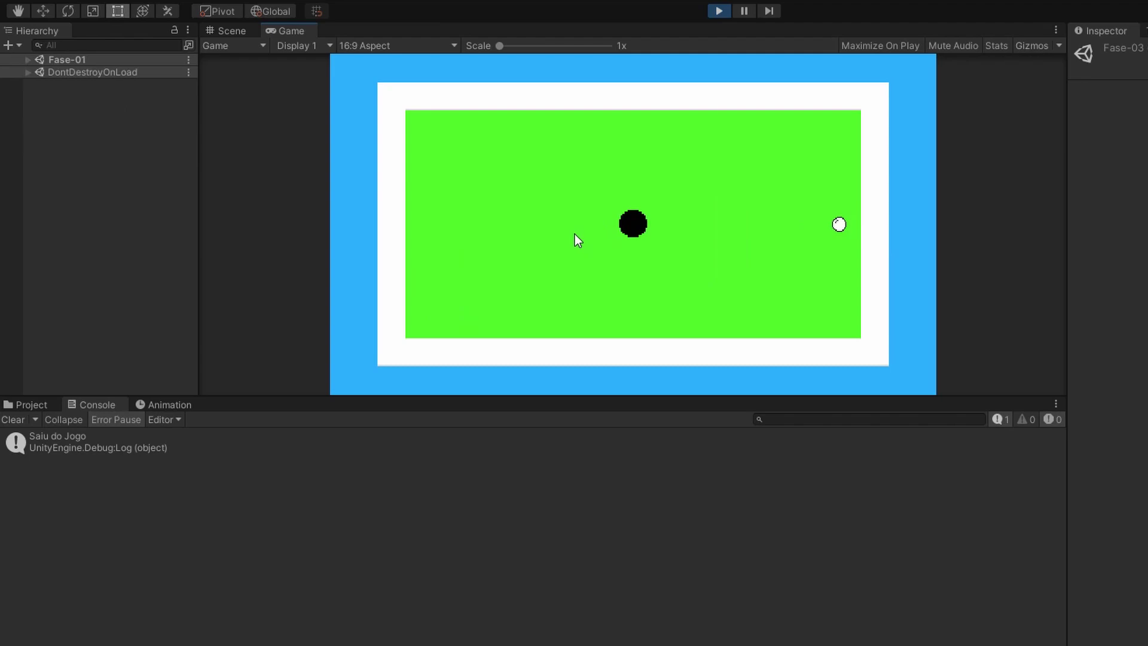
pyautogui.moveTo(837, 226); pyautogui.dragTo(841, 237)
pyautogui.moveTo(757, 257)
pyautogui.mouseDown()
pyautogui.moveTo(764, 264)
pyautogui.moveTo(713, 266)
pyautogui.mouseUp()
pyautogui.click(23, 418)
pyautogui.moveTo(707, 263); pyautogui.dragTo(774, 215)
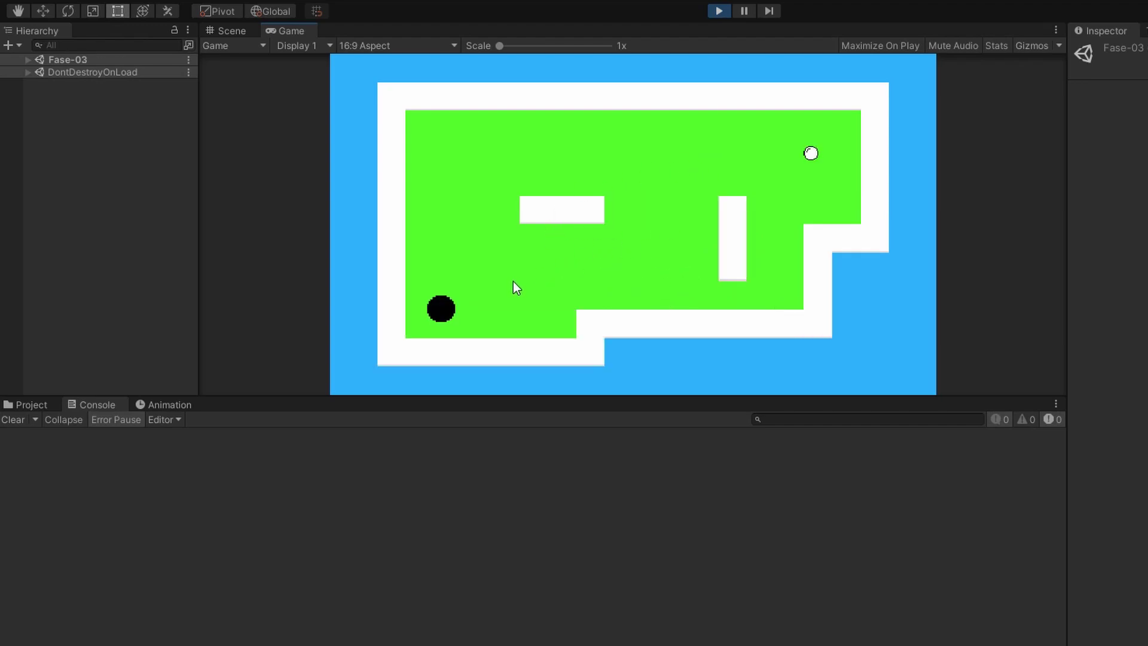
pyautogui.moveTo(822, 201); pyautogui.dragTo(856, 206)
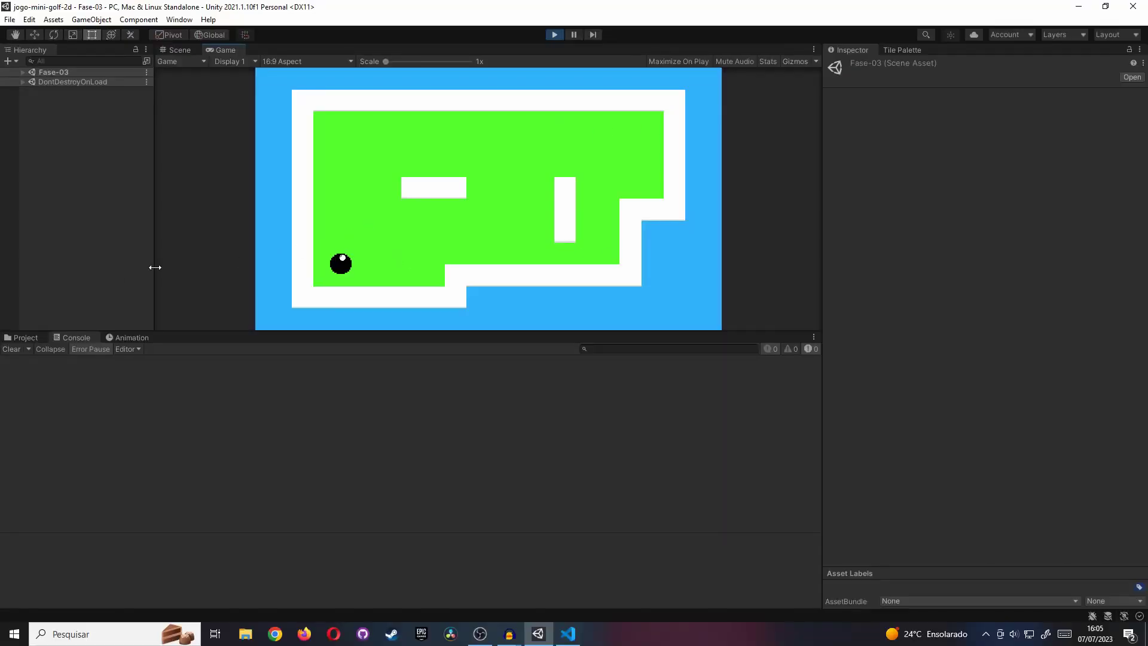
# Stop play mode and open the Fase-01 scene from the Scenes folder.
pyautogui.click(25, 336)
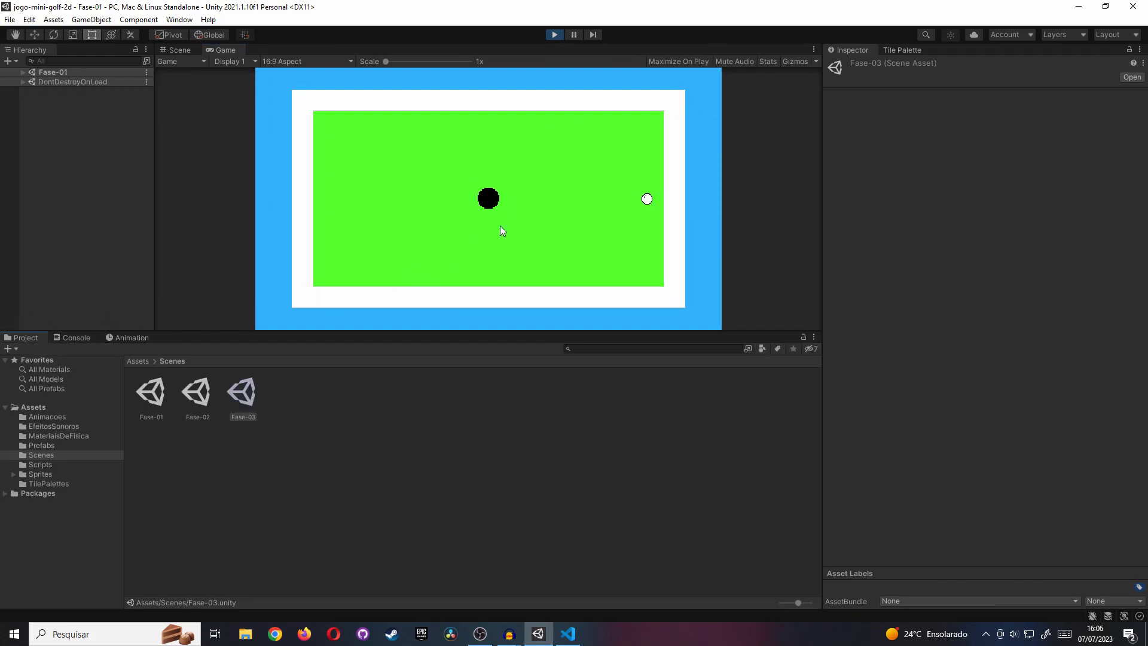
pyautogui.click(554, 36)
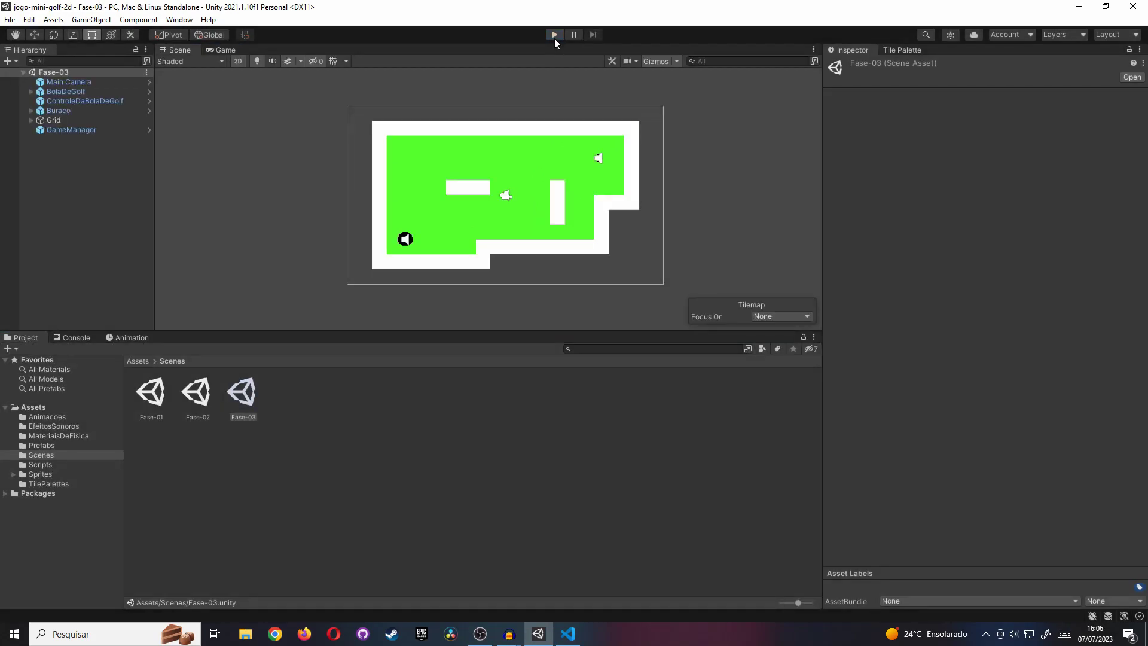
pyautogui.doubleClick(150, 392)
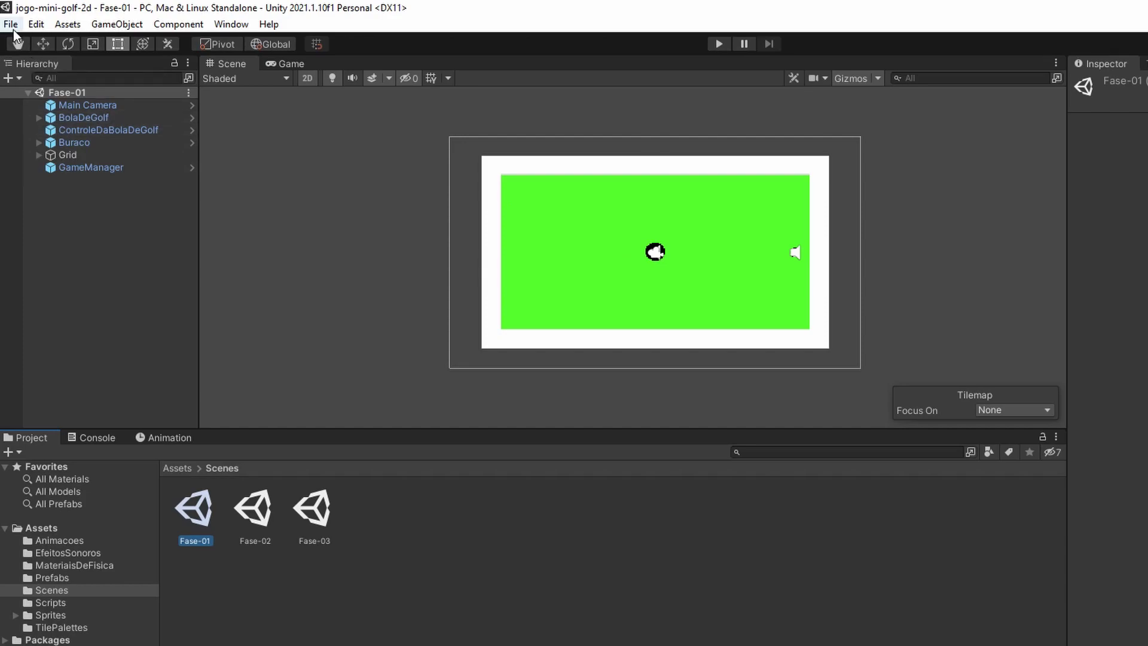
# Open Build Settings, keep scene order Fase-01, Fase-02, Fase-03, and move the window top-left.
pyautogui.click(12, 27)
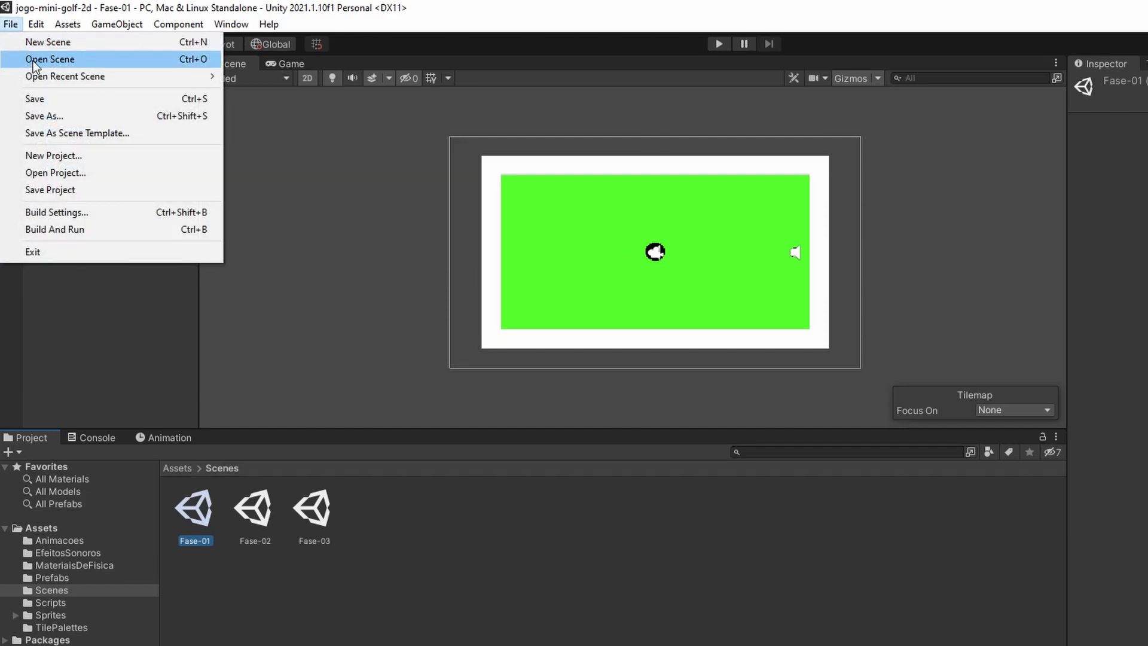
pyautogui.click(71, 215)
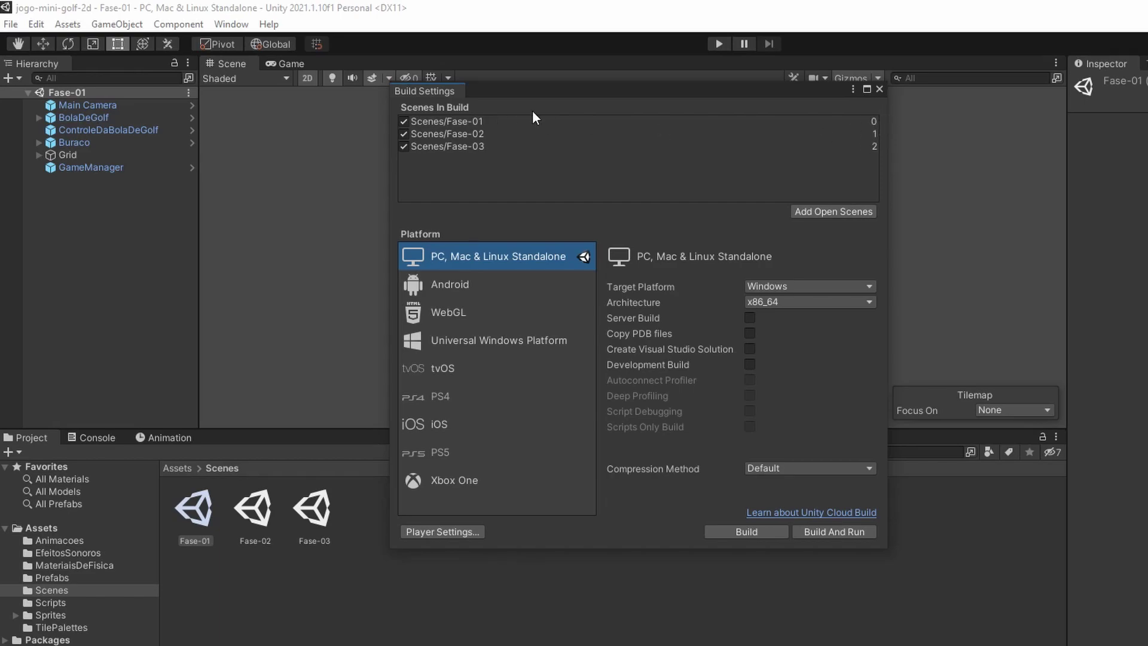
pyautogui.moveTo(485, 146); pyautogui.dragTo(493, 120)
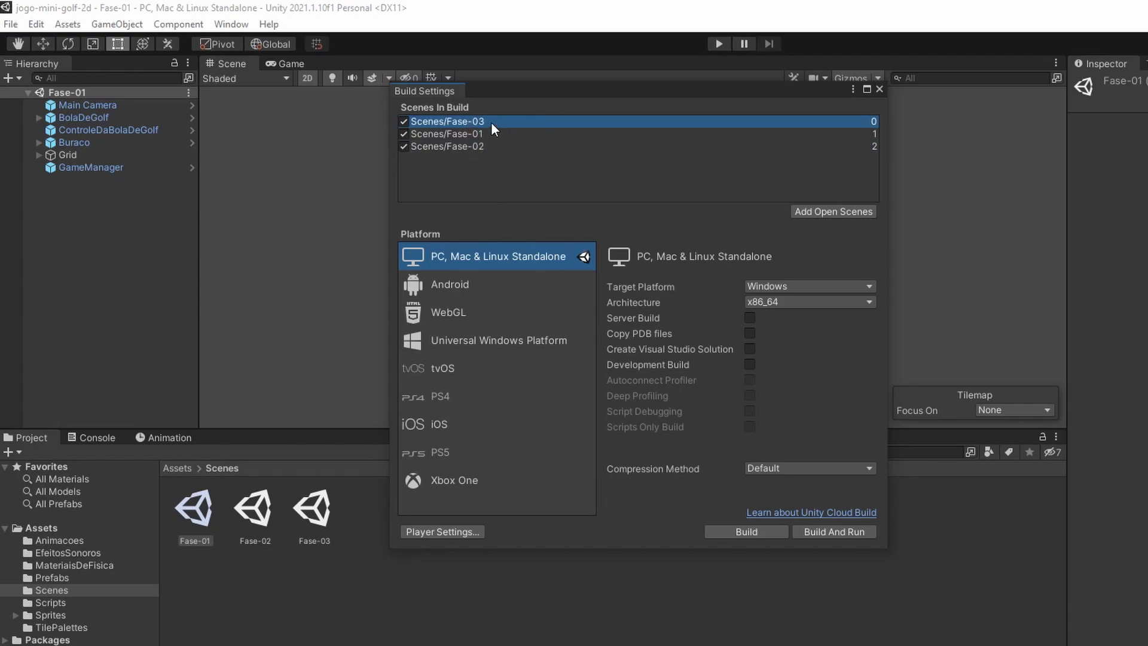
pyautogui.moveTo(486, 121); pyautogui.dragTo(486, 146)
pyautogui.click(493, 117)
pyautogui.click(503, 135)
pyautogui.click(503, 144)
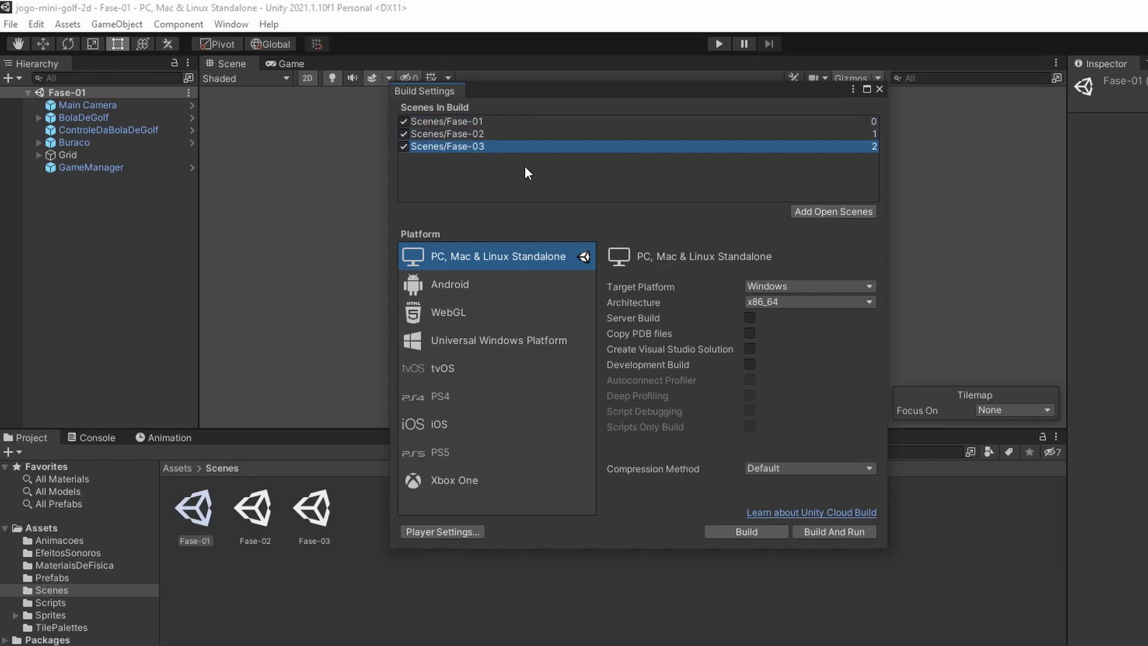
pyautogui.moveTo(553, 89); pyautogui.dragTo(227, 62)
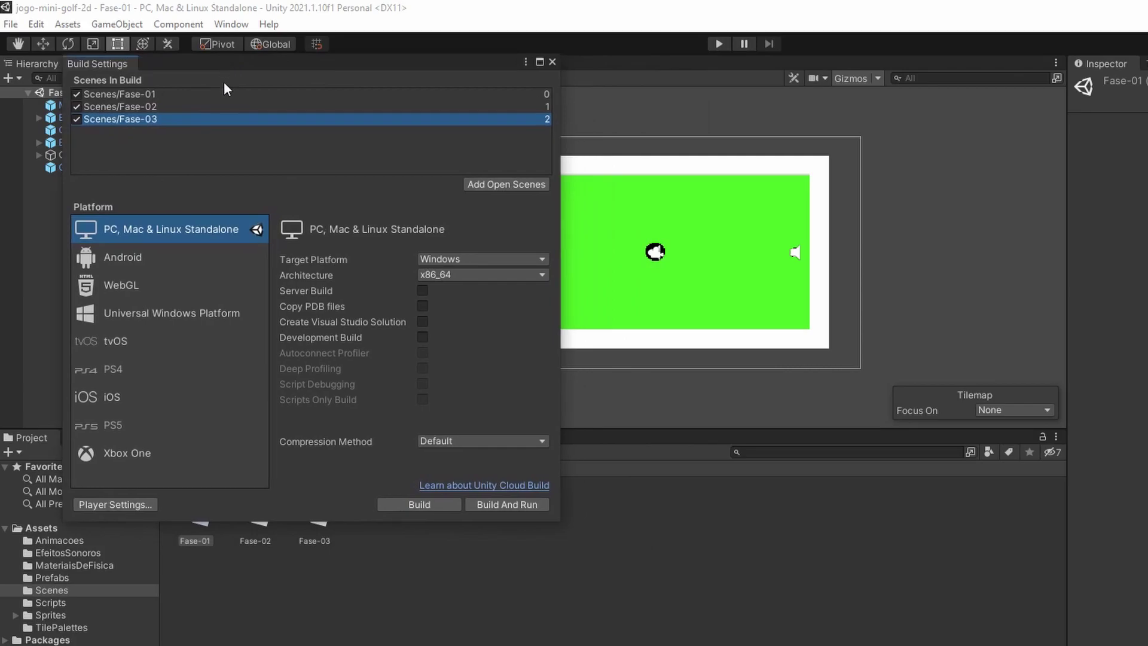
# In Player Settings, enter the author's name as company and product name 'Mini-Golf 2D - V1.0'.
pyautogui.click(143, 503)
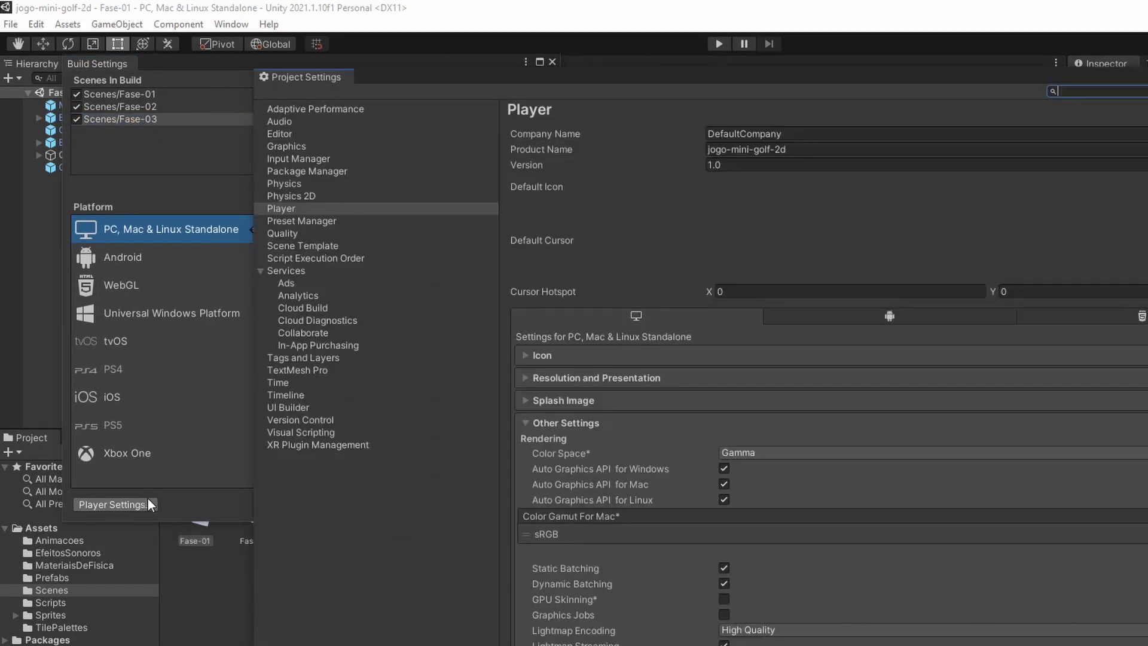
pyautogui.moveTo(421, 77); pyautogui.dragTo(479, 61)
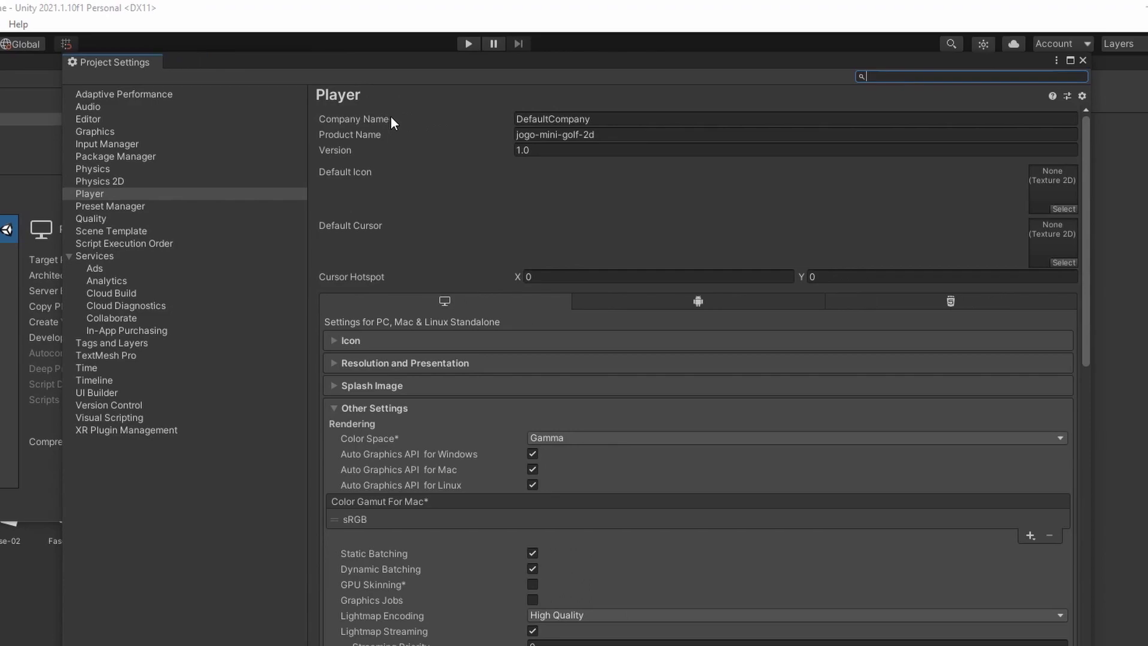
pyautogui.click(583, 117)
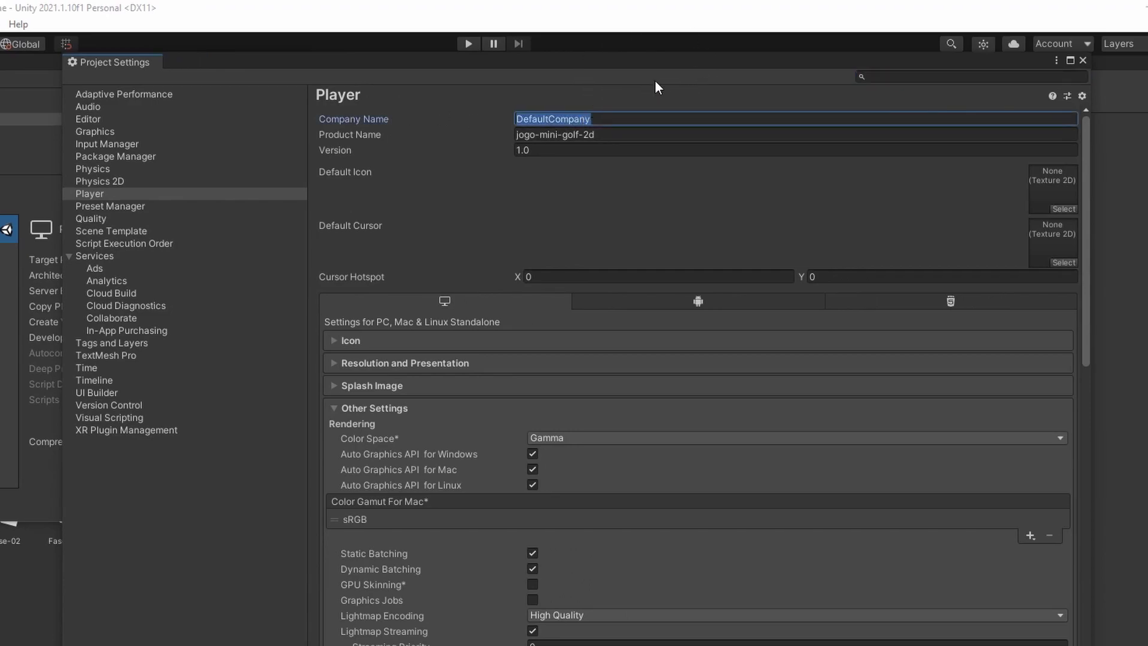
pyautogui.write('Gabriel C')
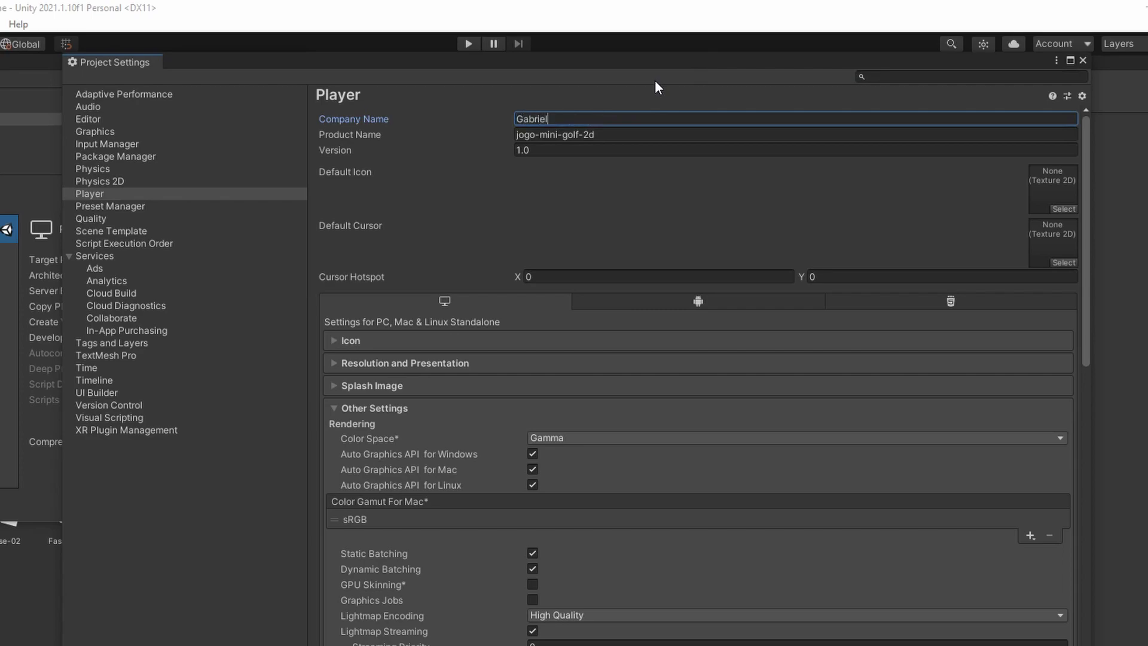
pyautogui.click(637, 136)
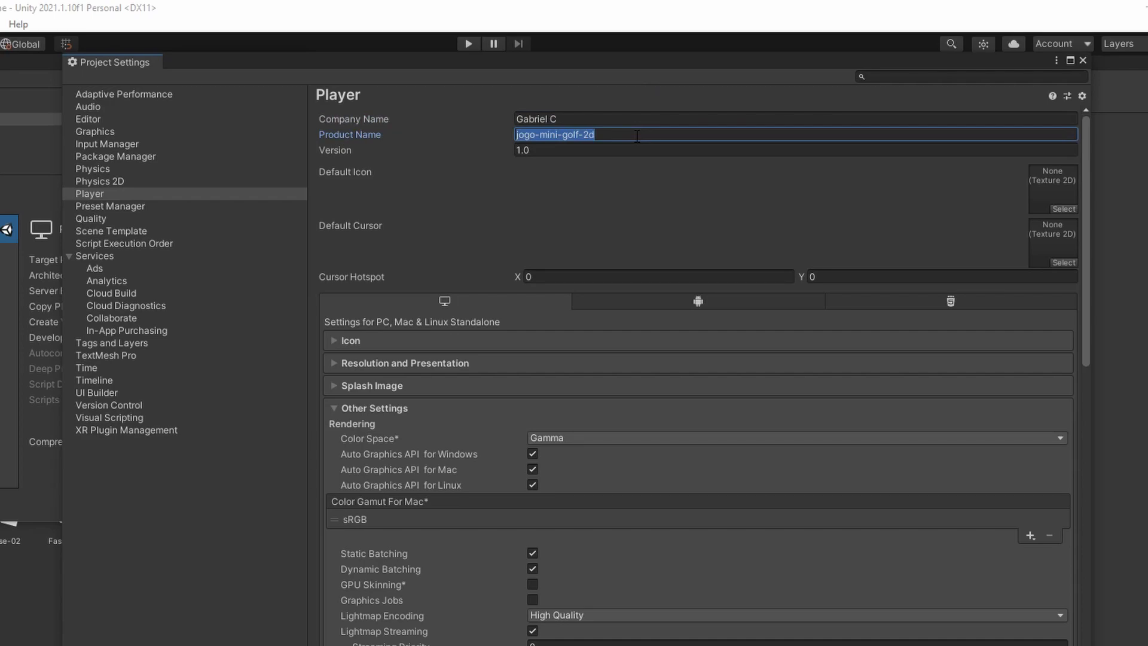
pyautogui.write('Mini')
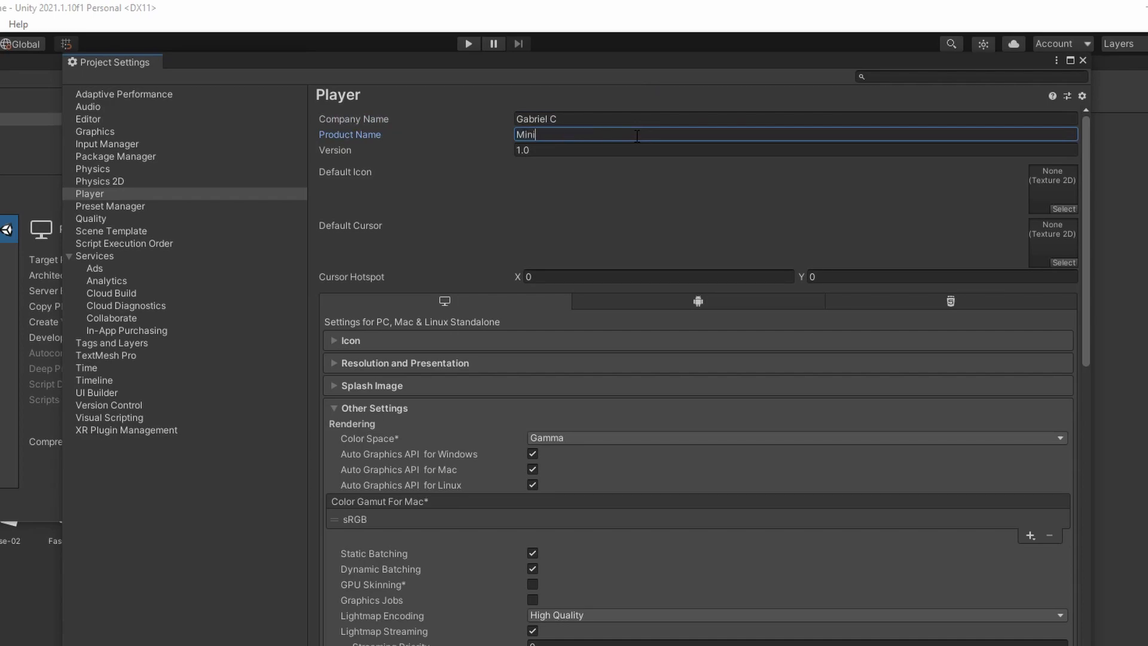
pyautogui.write('-Golf 2')
pyautogui.write('D')
pyautogui.write(' V1.')
pyautogui.write('0')
pyautogui.hotkey('ctrl', 'a')
pyautogui.click(588, 134)
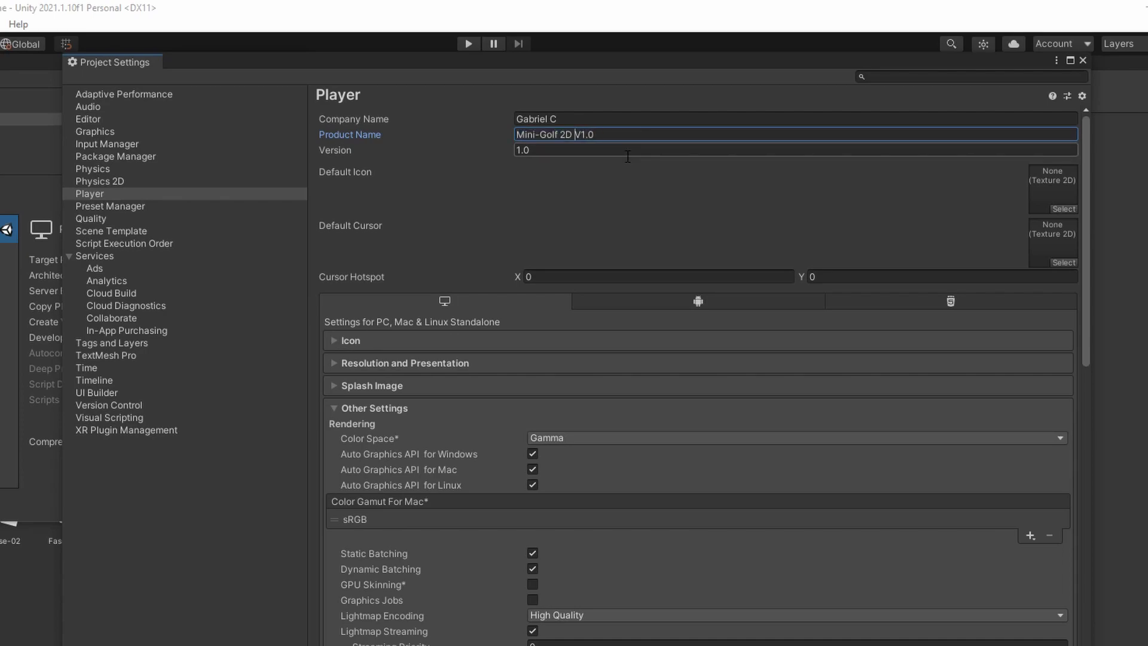
pyautogui.write('-')
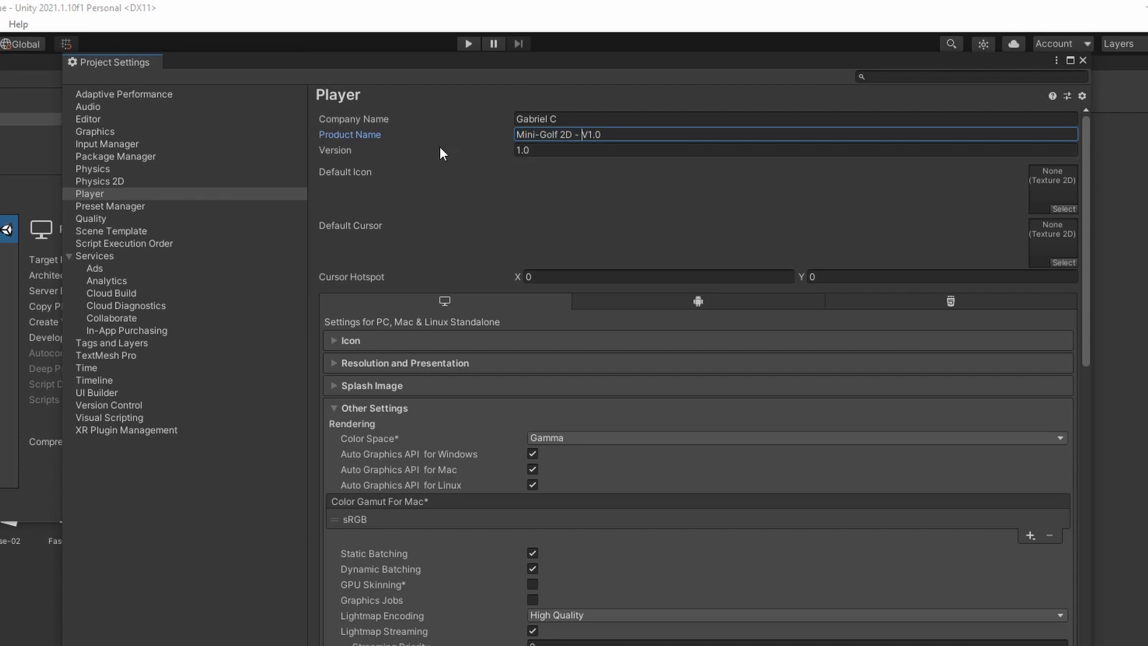
# Set the Version field to 1.0.
pyautogui.click(539, 151)
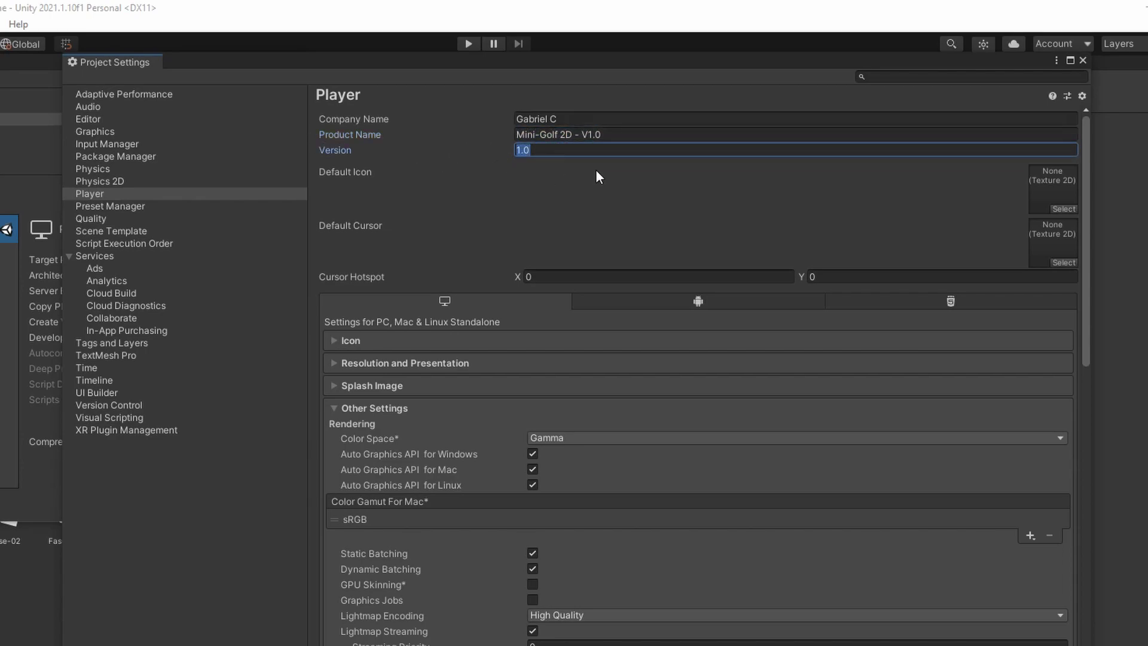
pyautogui.write('1.0')
pyautogui.press('BackSpace')
pyautogui.write('3')
pyautogui.press('BackSpace')
pyautogui.press('BackSpace')
pyautogui.press('BackSpace')
pyautogui.write('30.')
pyautogui.write('4')
pyautogui.press('BackSpace')
pyautogui.press('BackSpace')
pyautogui.press('BackSpace')
pyautogui.write('1.0')
pyautogui.press('Return')
# Search 'bola' in the texture picker and set bola-de-golf as the Default Icon.
pyautogui.click(1071, 209)
pyautogui.moveTo(1053, 204); pyautogui.dragTo(870, 149)
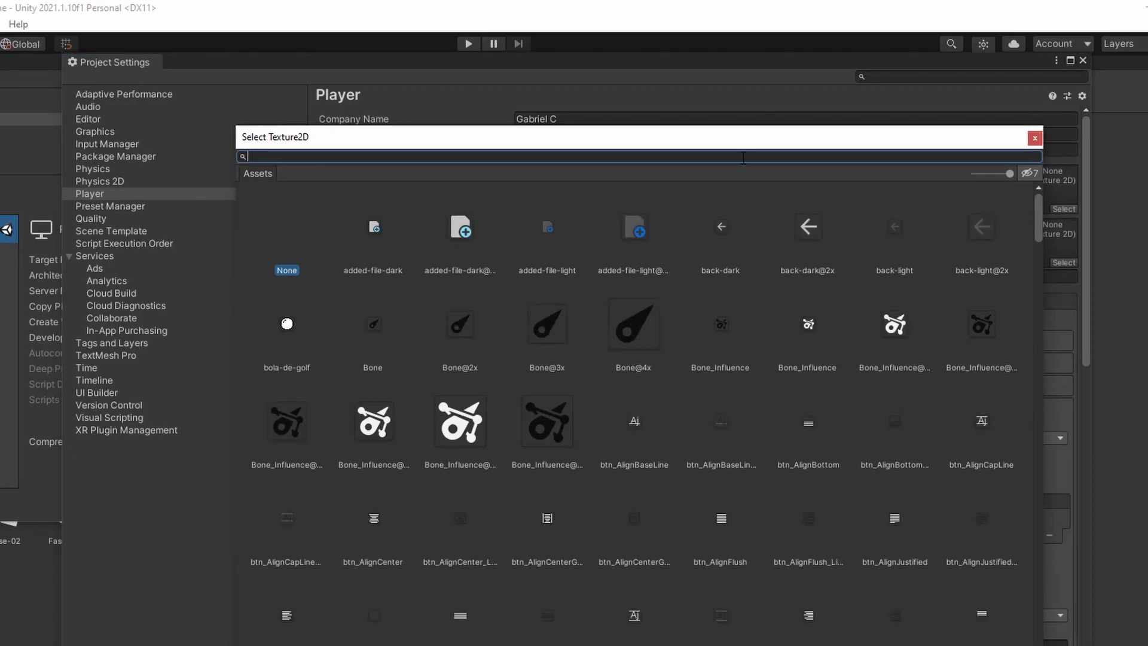
pyautogui.write('bola')
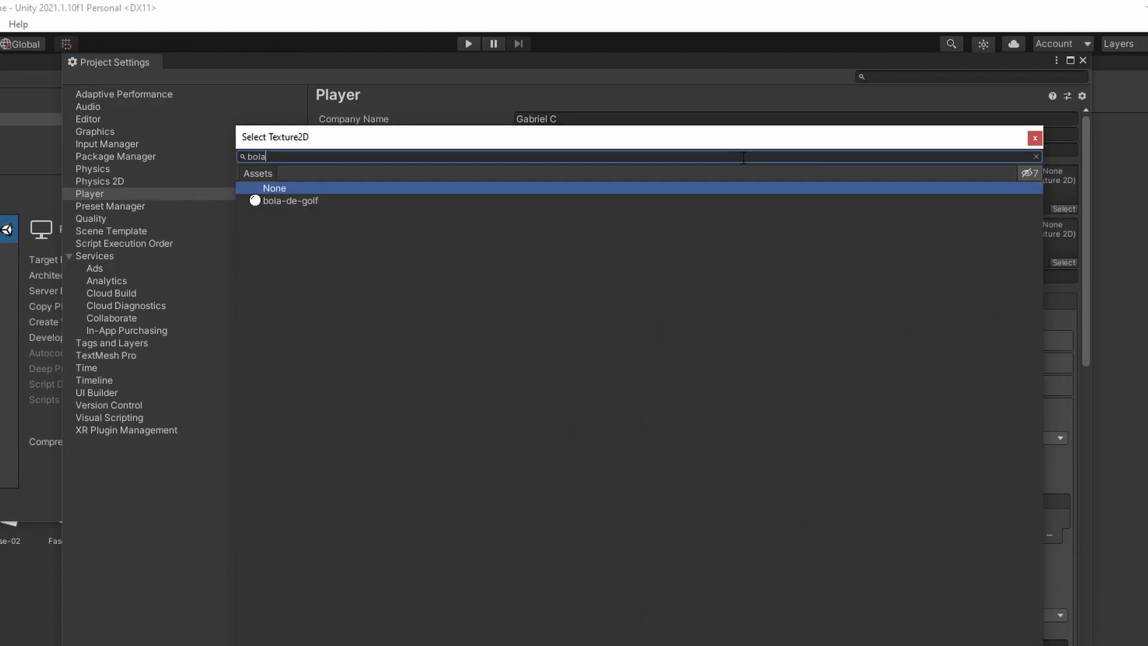
pyautogui.click(348, 200)
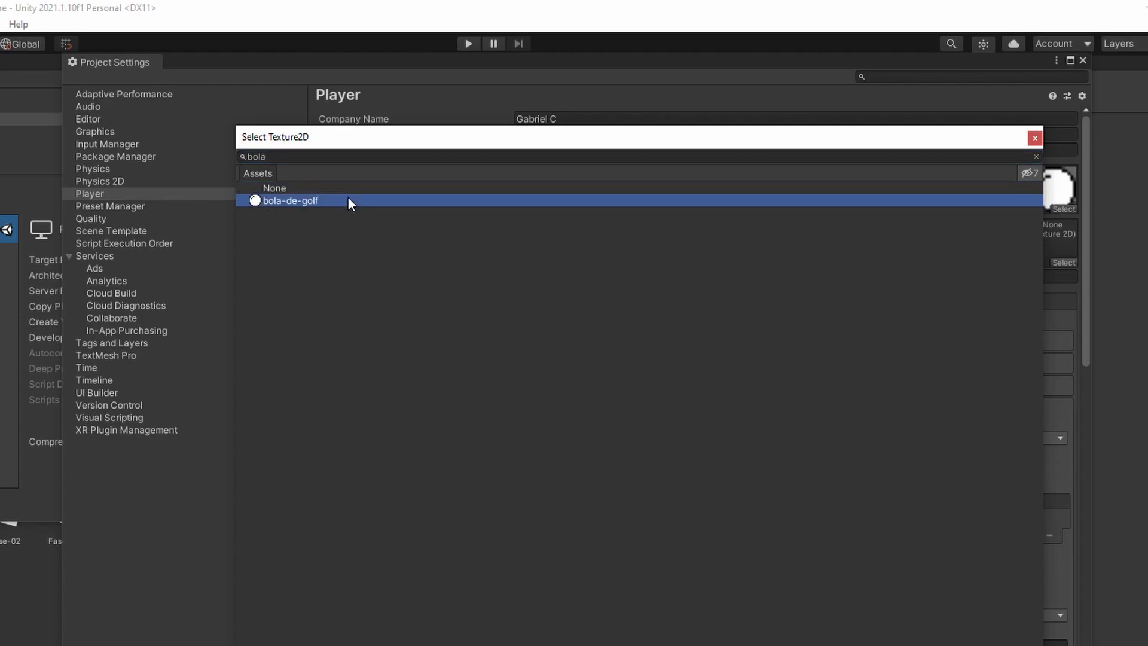
pyautogui.doubleClick(421, 200)
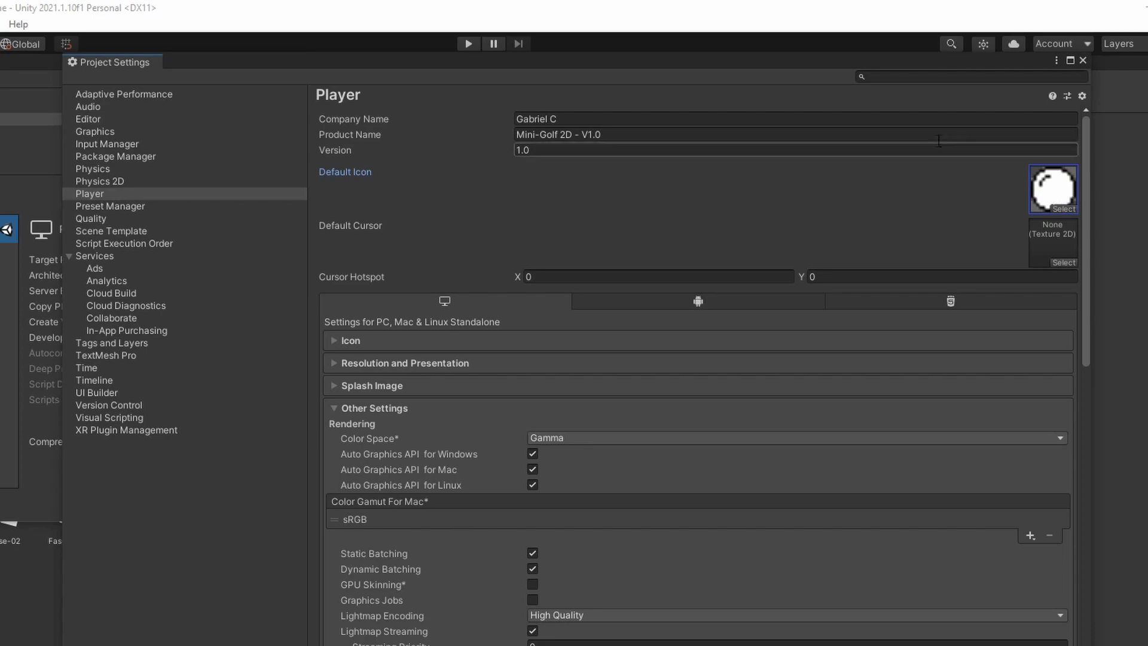
pyautogui.click(638, 119)
pyautogui.click(630, 134)
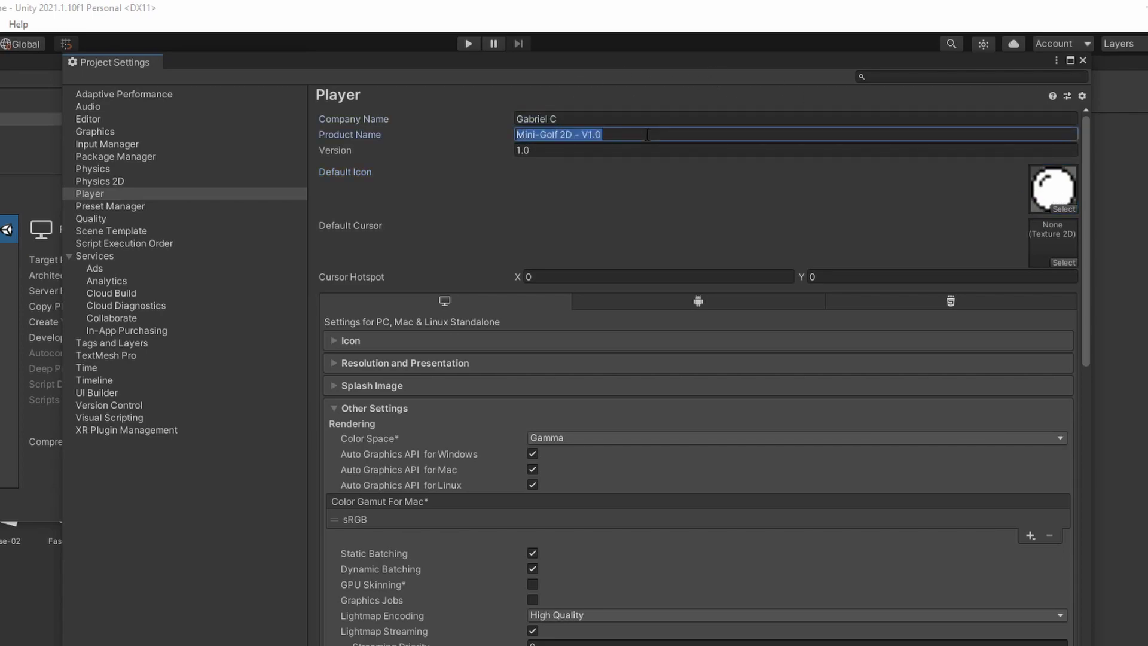
pyautogui.click(623, 150)
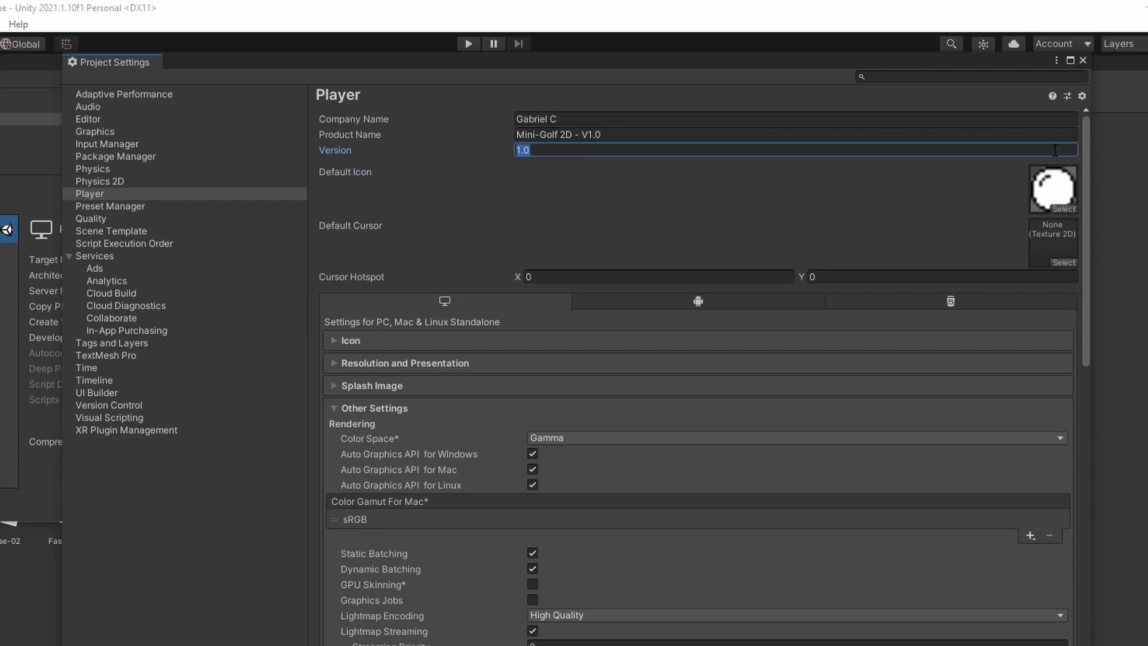
# Close the Project Settings window to return to the Windows x86_64 Build Settings.
pyautogui.click(1079, 62)
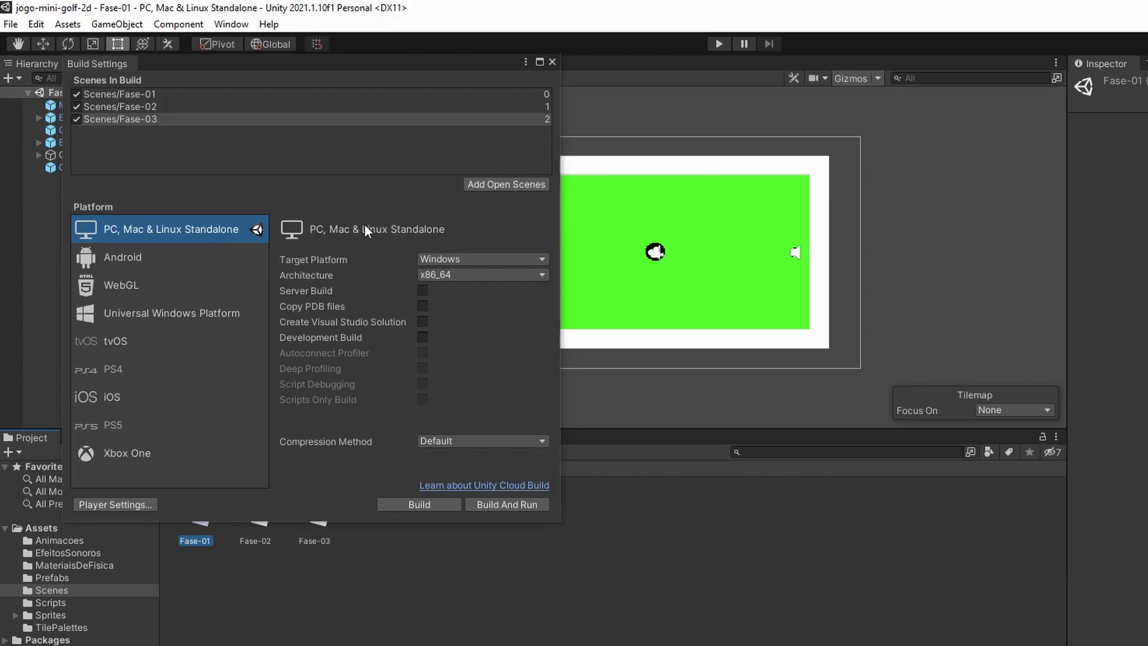
# Start the build and create a 'builds' folder inside Arquivos-Jogo-Mini-Golf-2D.
pyautogui.click(393, 505)
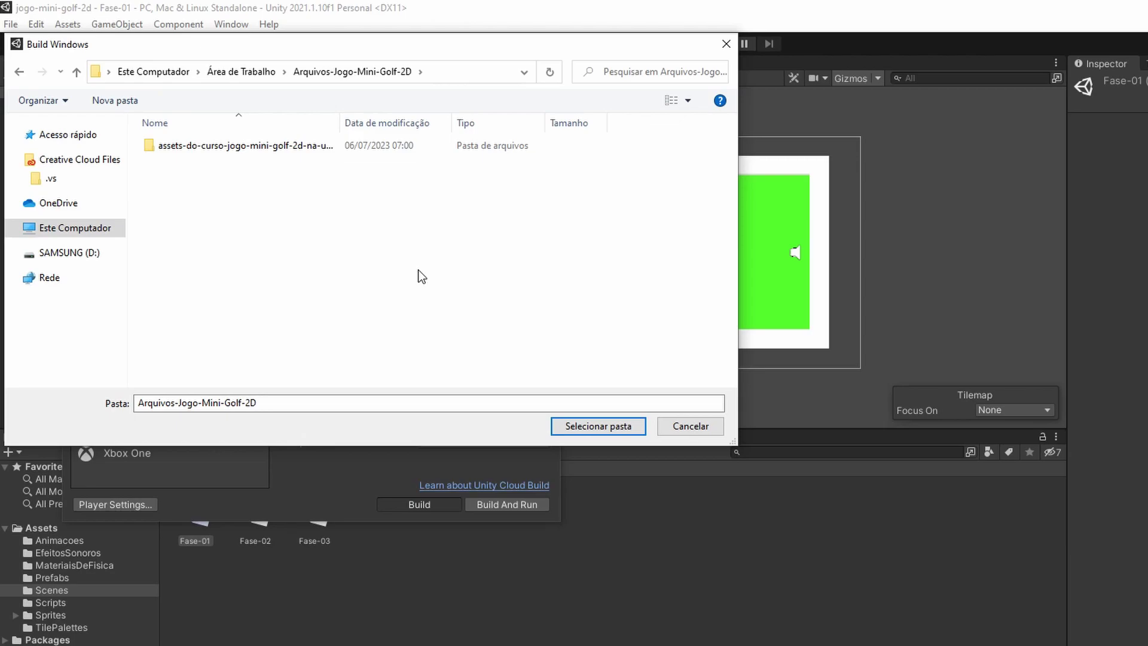
pyautogui.doubleClick(265, 146)
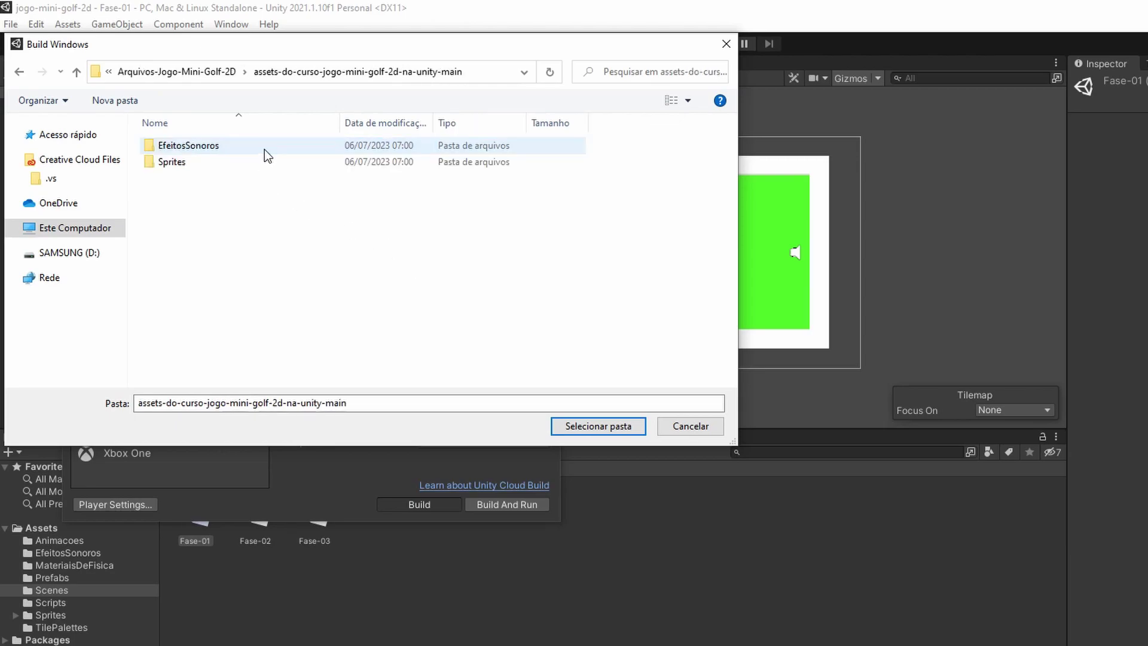
pyautogui.hotkey('alt', 'Left')
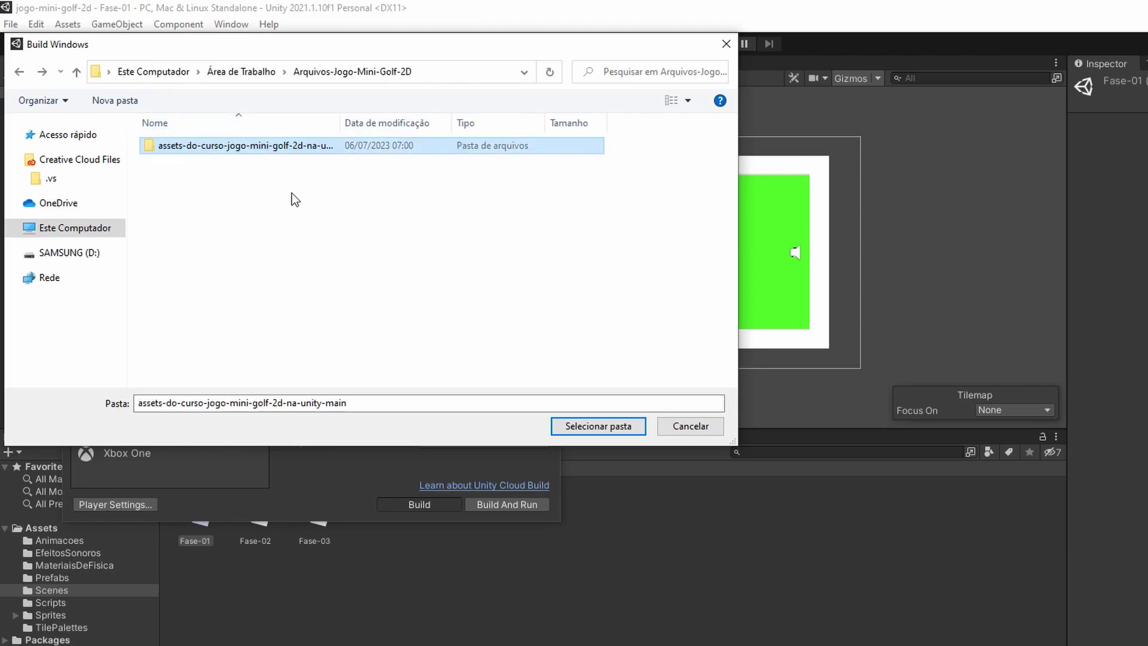
pyautogui.click(122, 101)
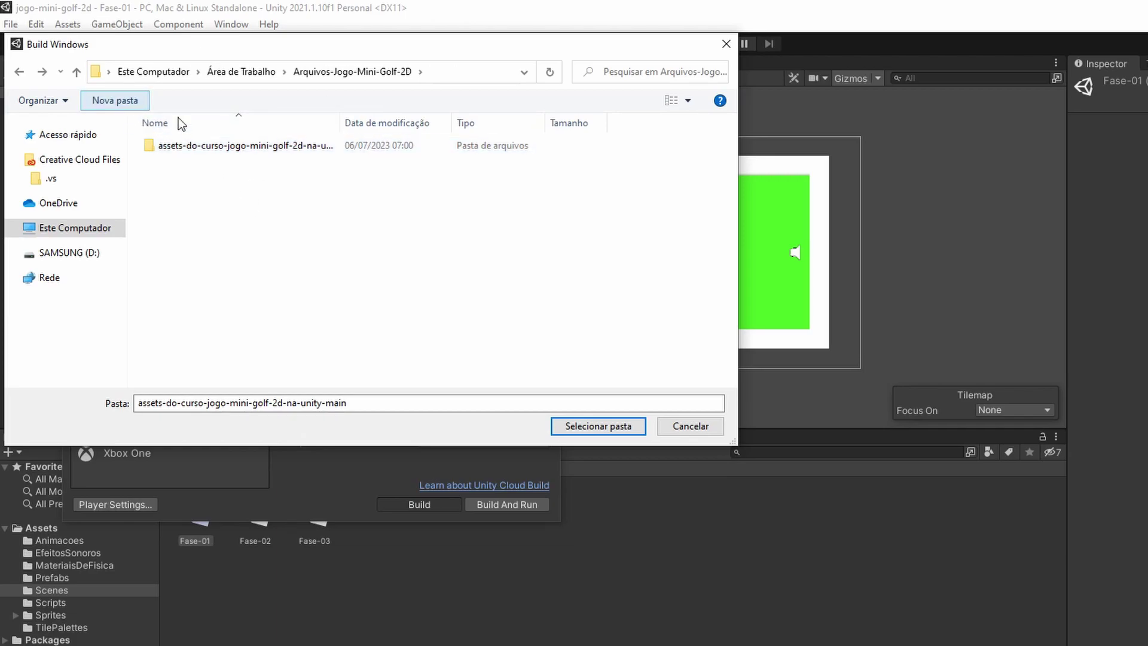
pyautogui.write('buil')
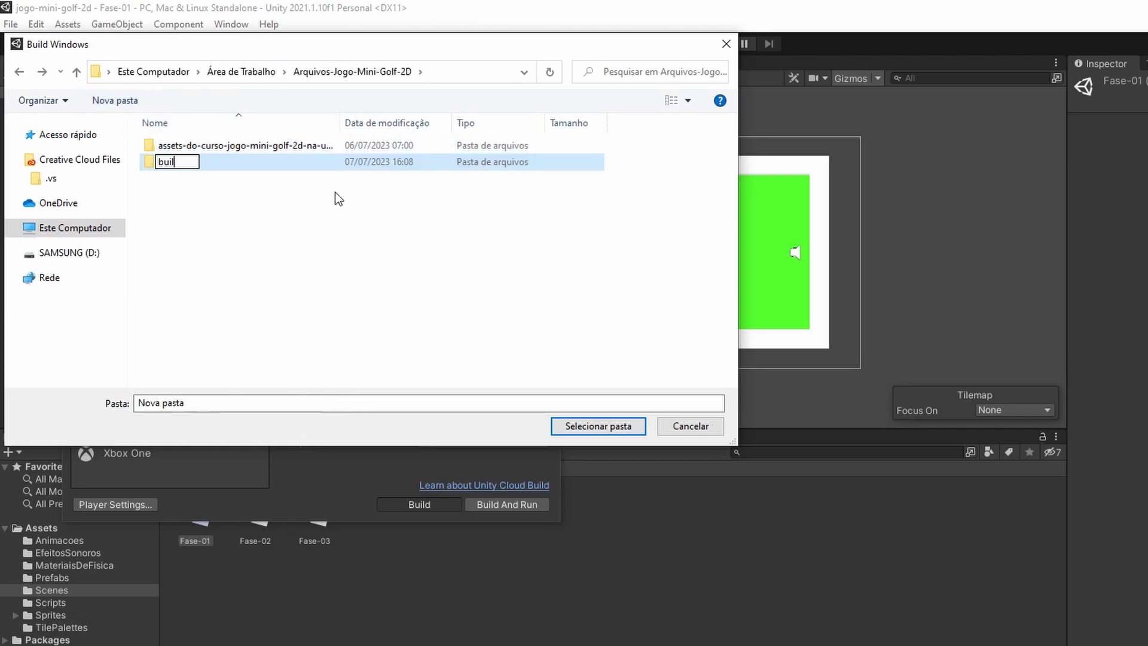
pyautogui.write('ds')
pyautogui.press('Return')
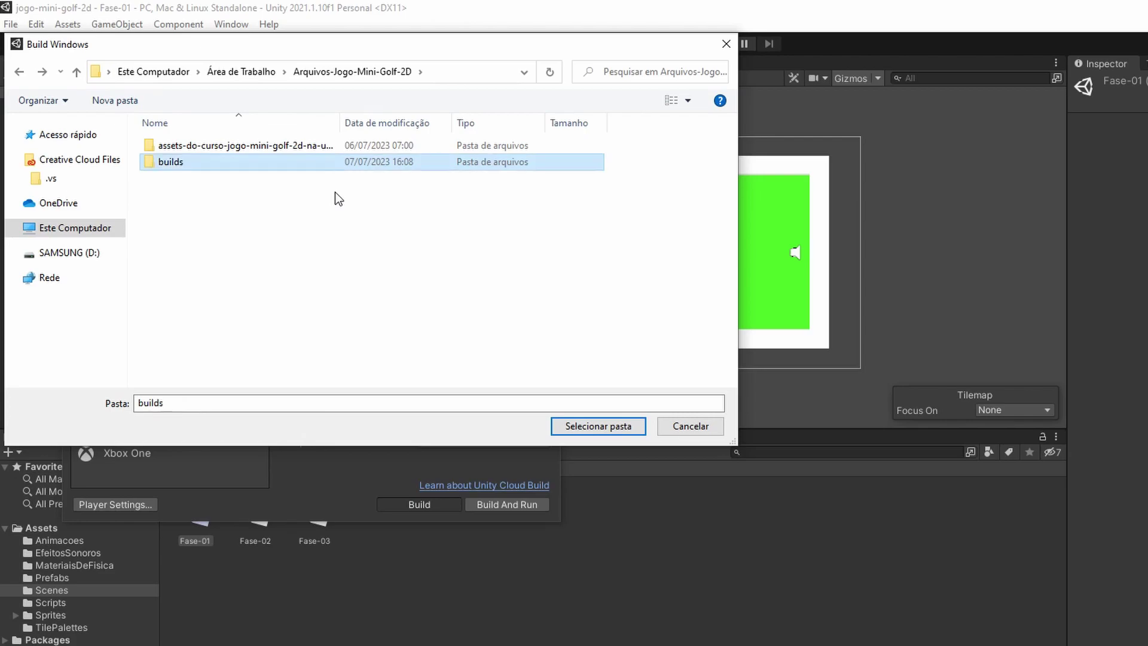
pyautogui.doubleClick(187, 163)
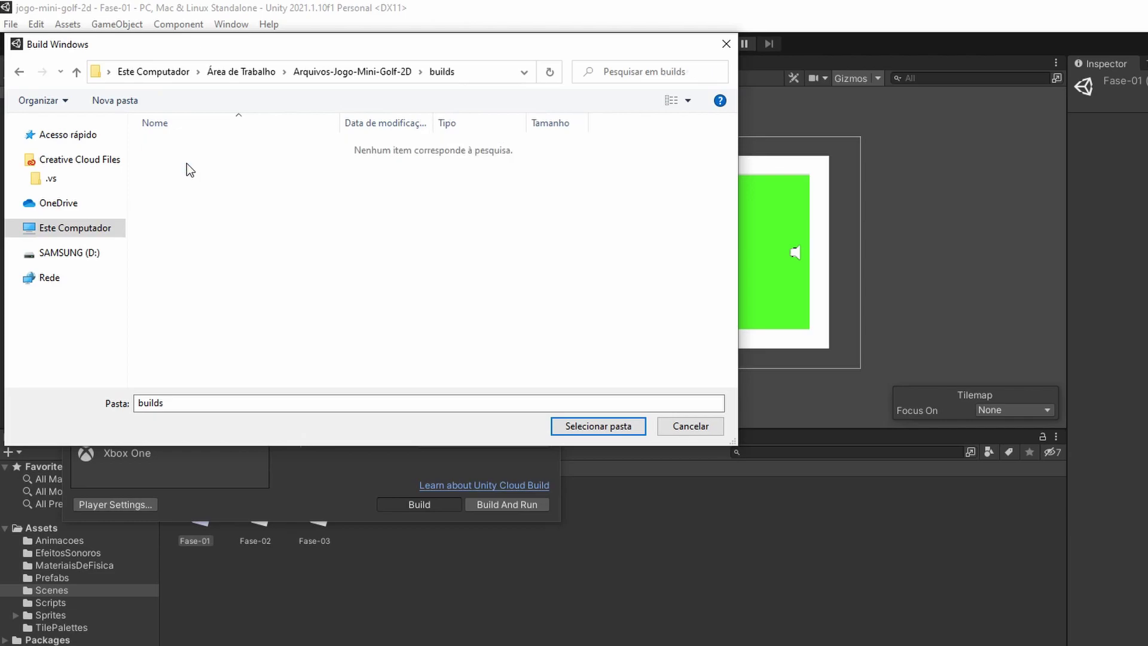
# Create a 'Mini-Golf 2D - V1.0' folder inside builds and build the game into it.
pyautogui.click(124, 103)
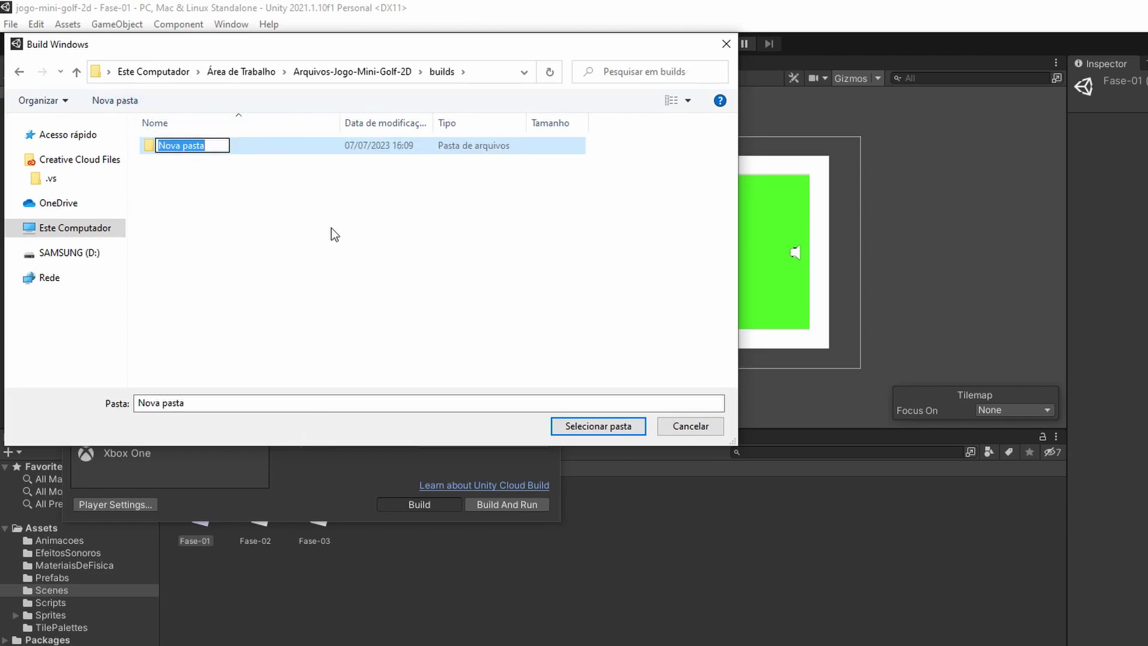
pyautogui.write('Mini-Golf')
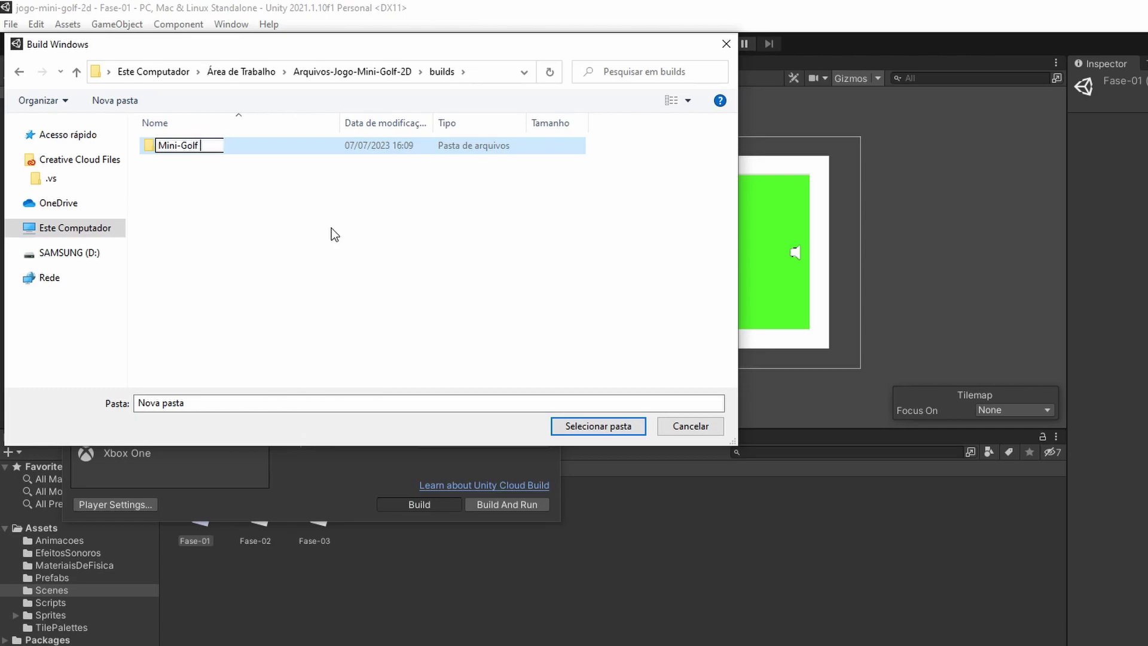
pyautogui.write(' 2D - V1')
pyautogui.write('.0')
pyautogui.press('Return')
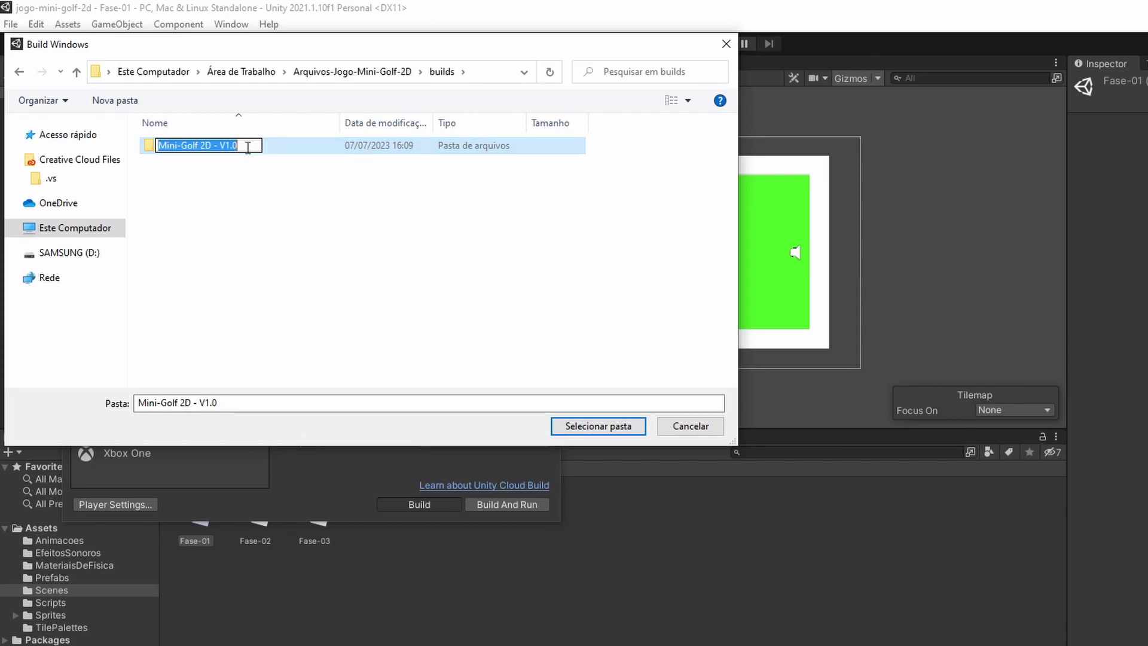
pyautogui.click(303, 181)
pyautogui.hotkey('alt', 'Up')
pyautogui.doubleClick(251, 166)
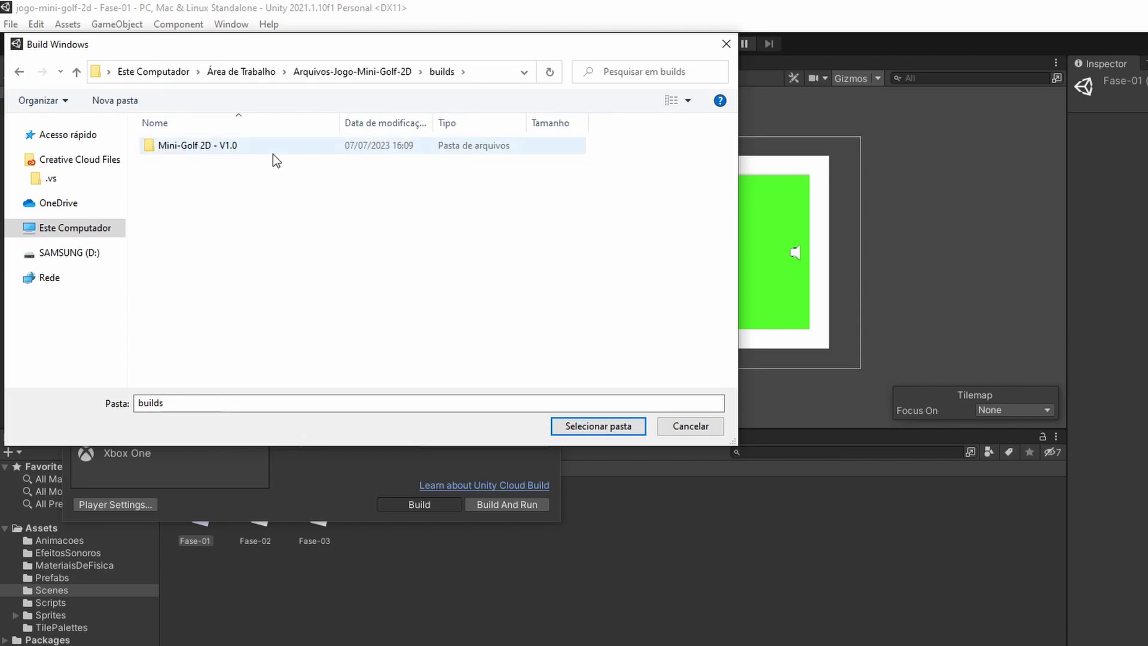
pyautogui.click(273, 147)
pyautogui.doubleClick(273, 144)
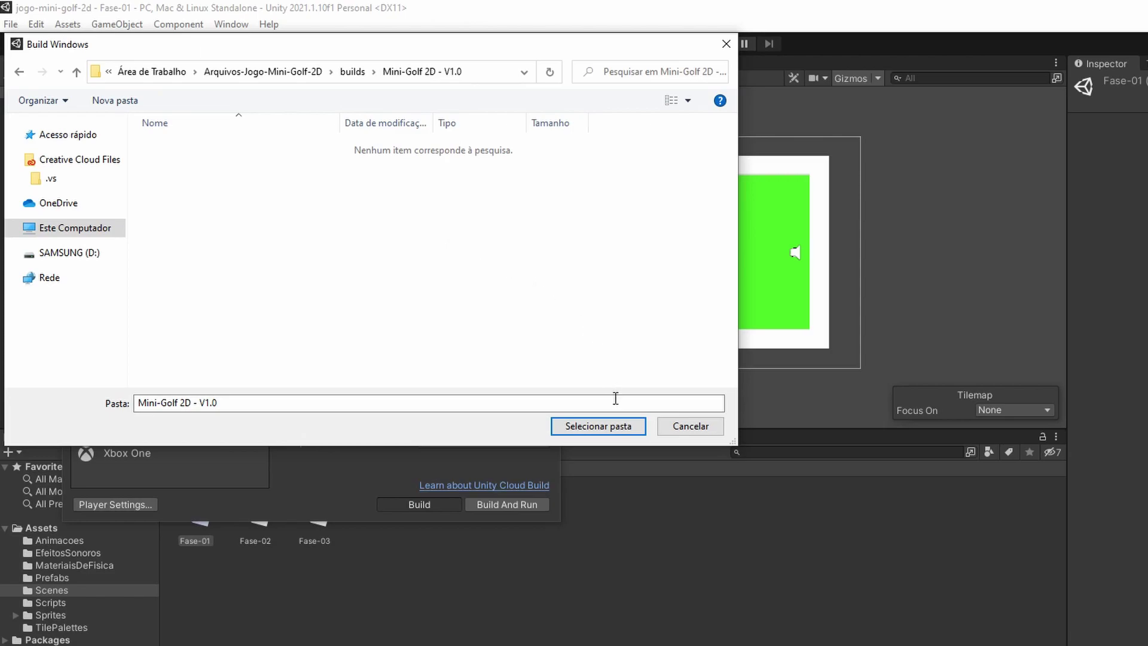
pyautogui.click(615, 426)
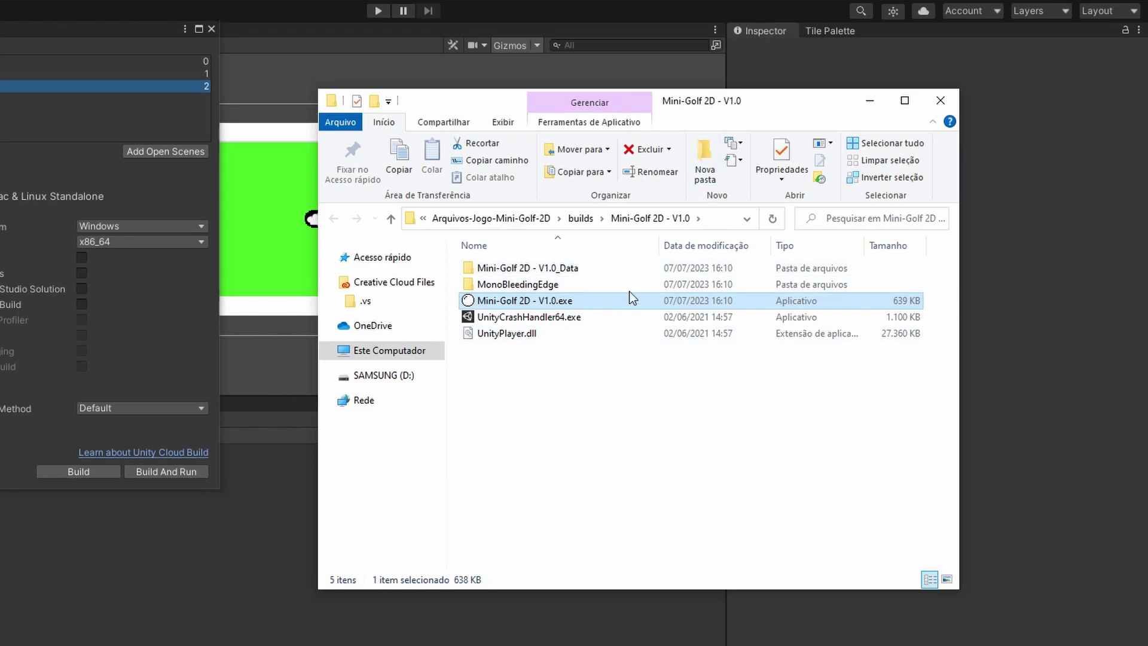
# Go to builds > Mini-Golf 2D - V1.0 and launch Mini-Golf 2D - V1.0.exe.
pyautogui.click(581, 218)
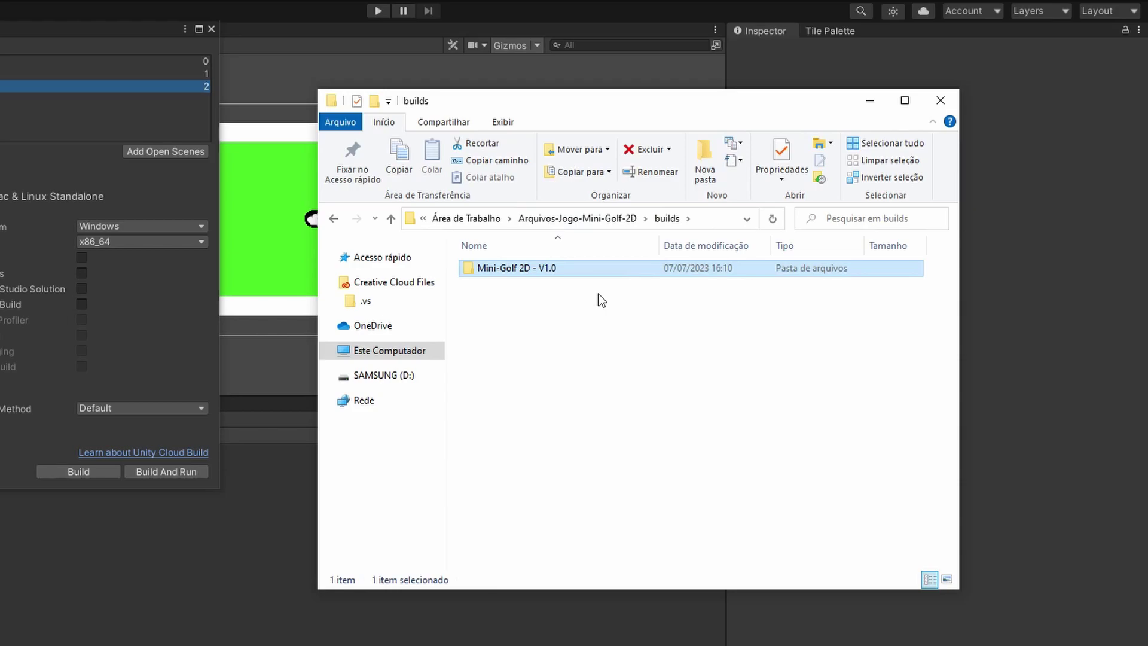
pyautogui.doubleClick(550, 269)
pyautogui.moveTo(548, 359); pyautogui.dragTo(548, 242)
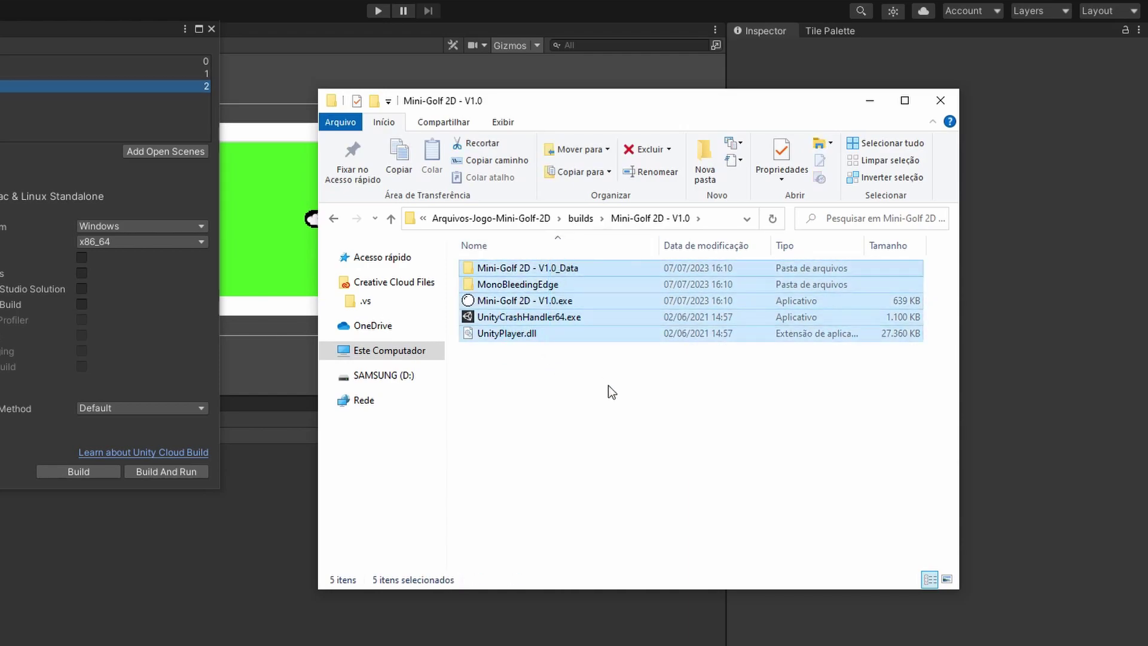
pyautogui.click(608, 386)
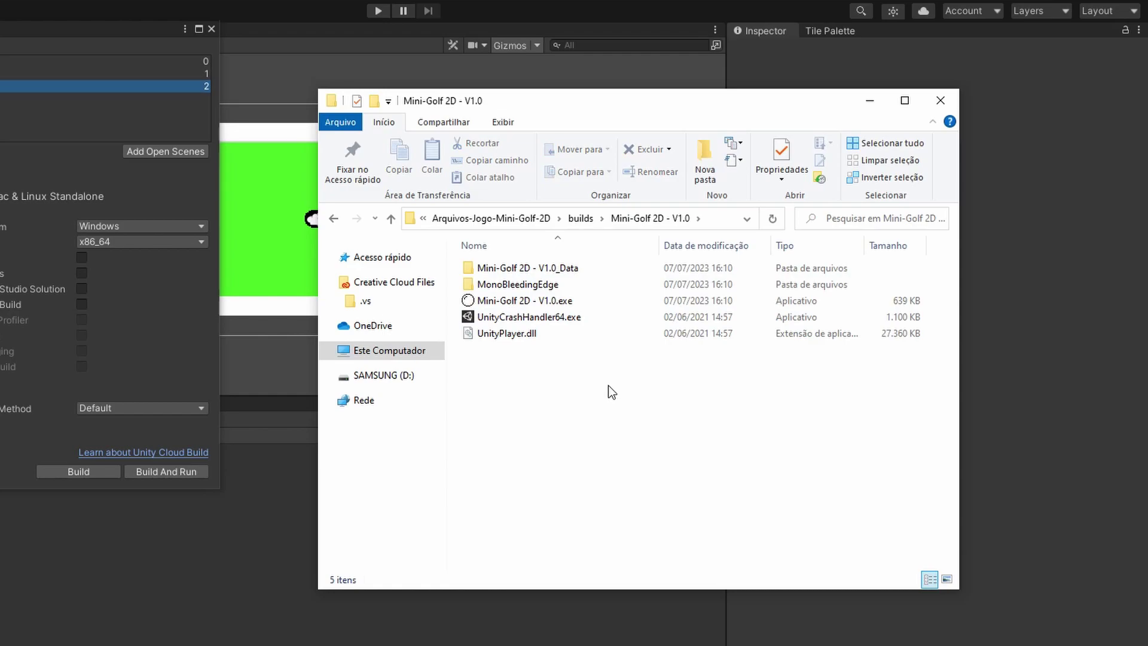
pyautogui.click(602, 307)
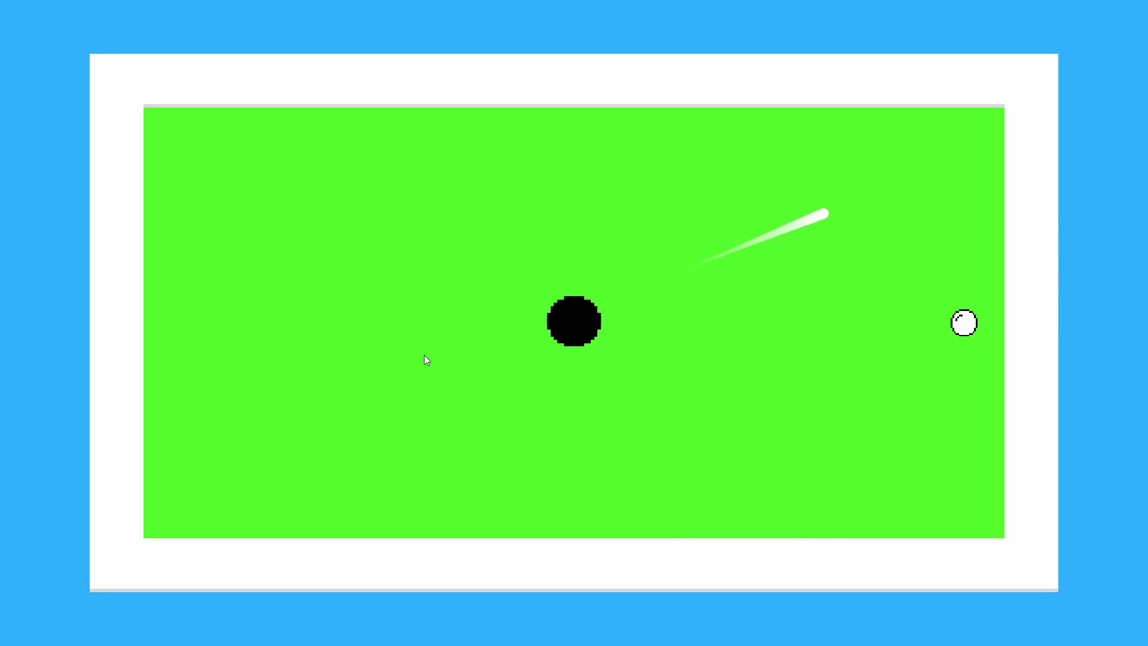
# Play the first hole, shooting the ball toward the hole four times.
pyautogui.click(991, 272)
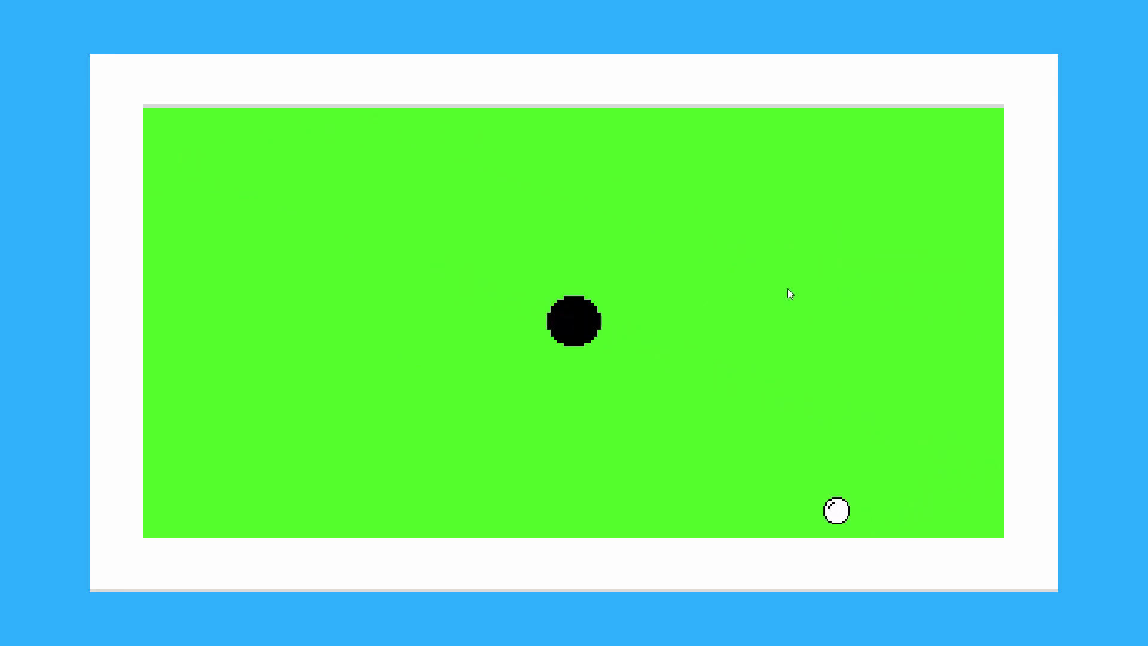
pyautogui.click(809, 388)
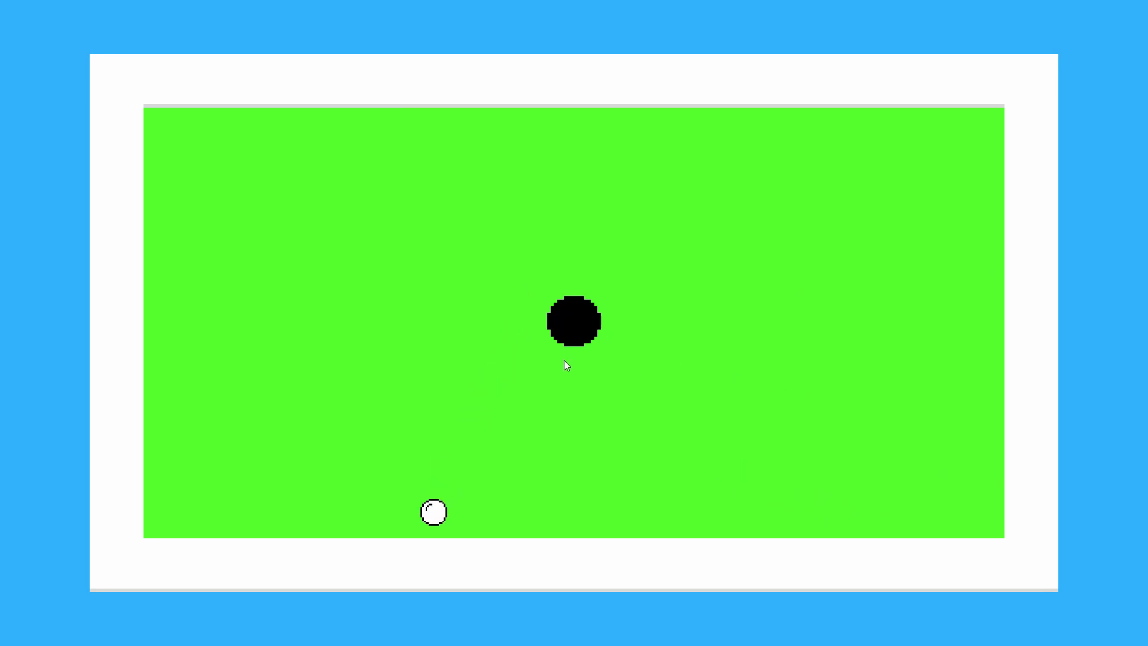
pyautogui.click(653, 379)
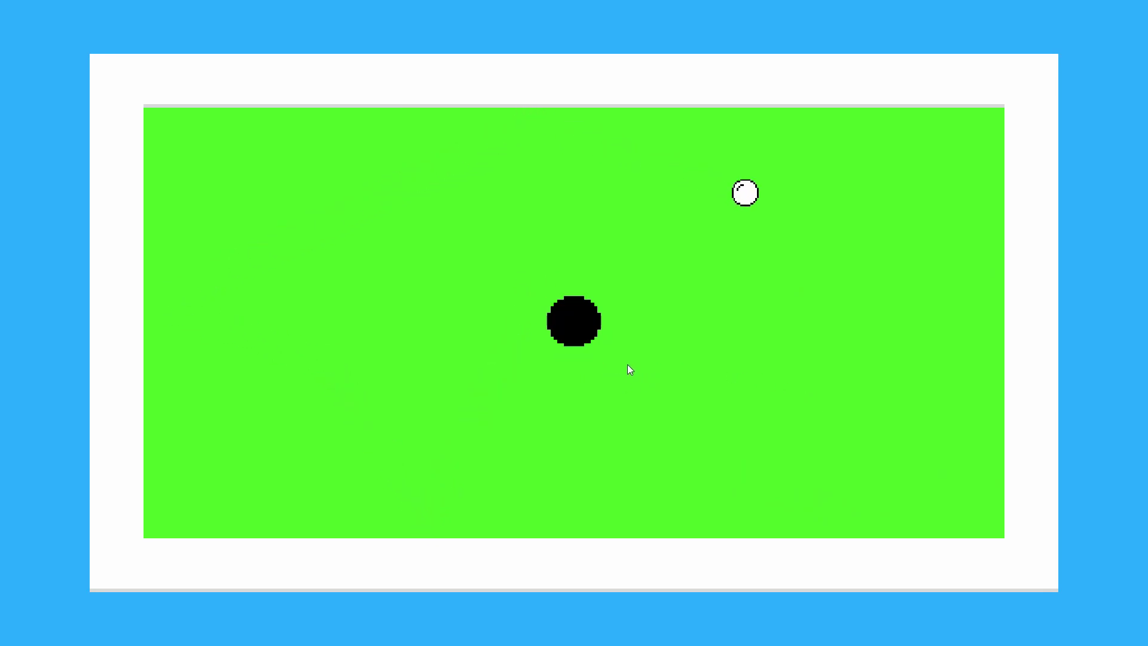
pyautogui.click(835, 390)
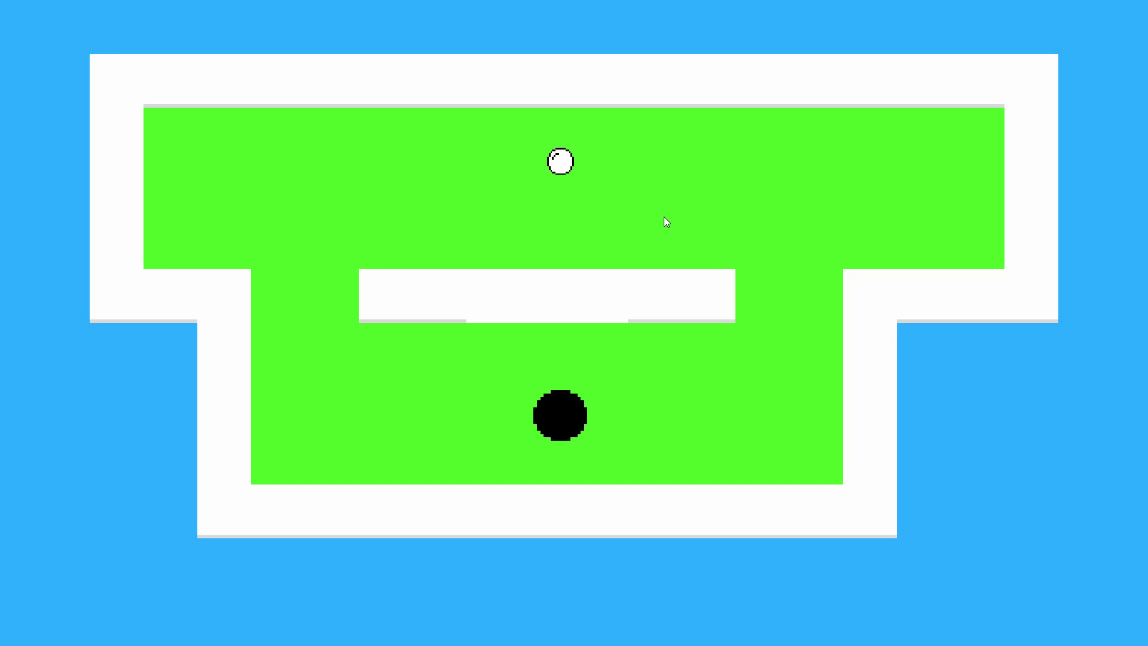
# Play the second hole, sending the ball across the upper area and down.
pyautogui.click(779, 131)
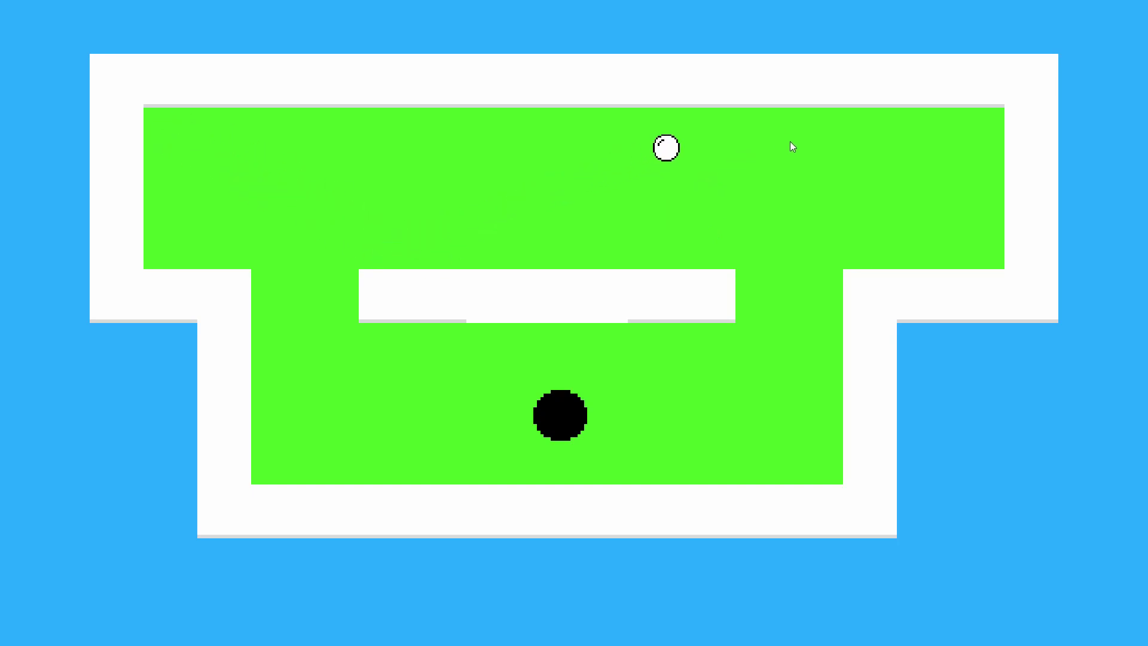
pyautogui.click(792, 147)
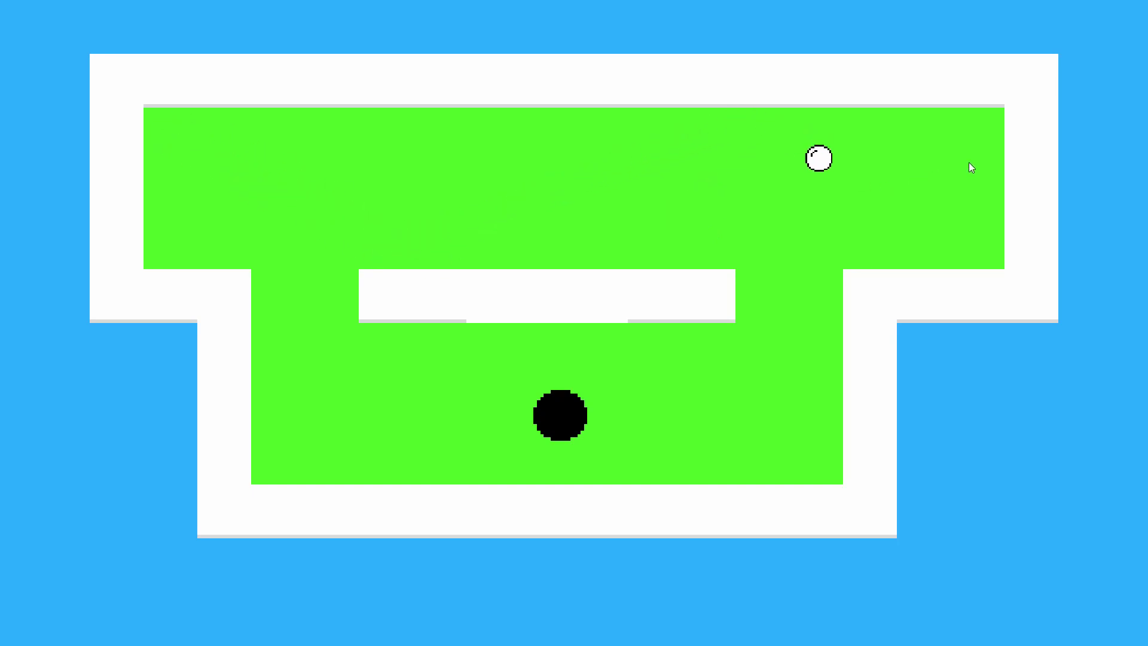
pyautogui.click(1014, 150)
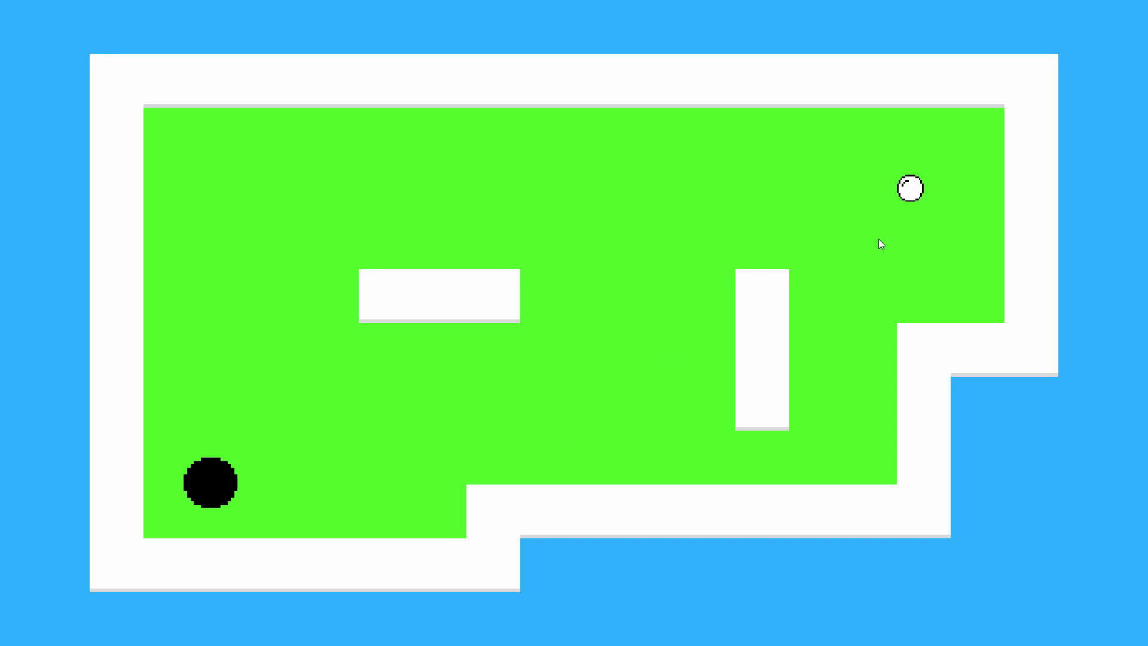
# Finish the third hole toward the lower-left cup and quit the game with Alt+F4.
pyautogui.click(981, 292)
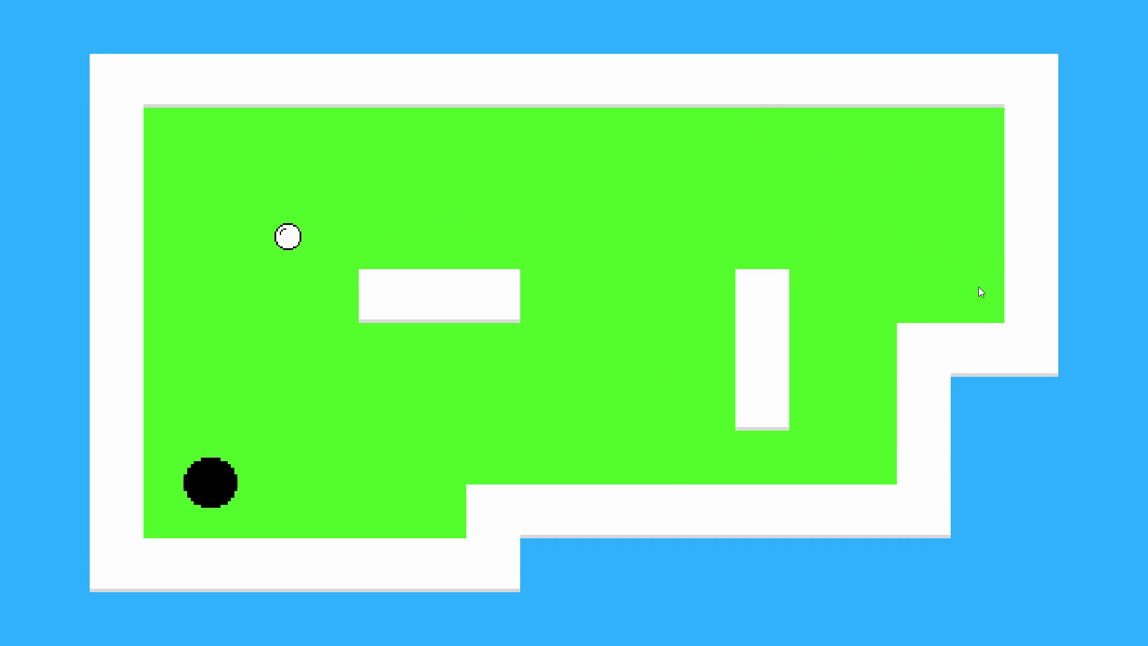
pyautogui.click(929, 268)
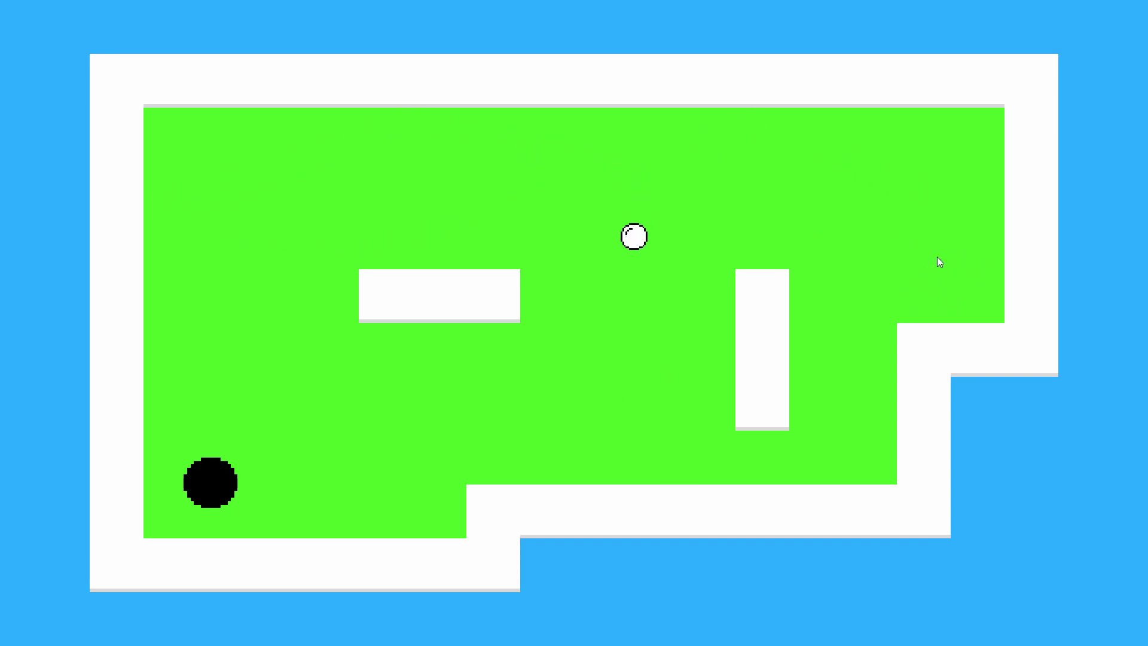
pyautogui.click(884, 258)
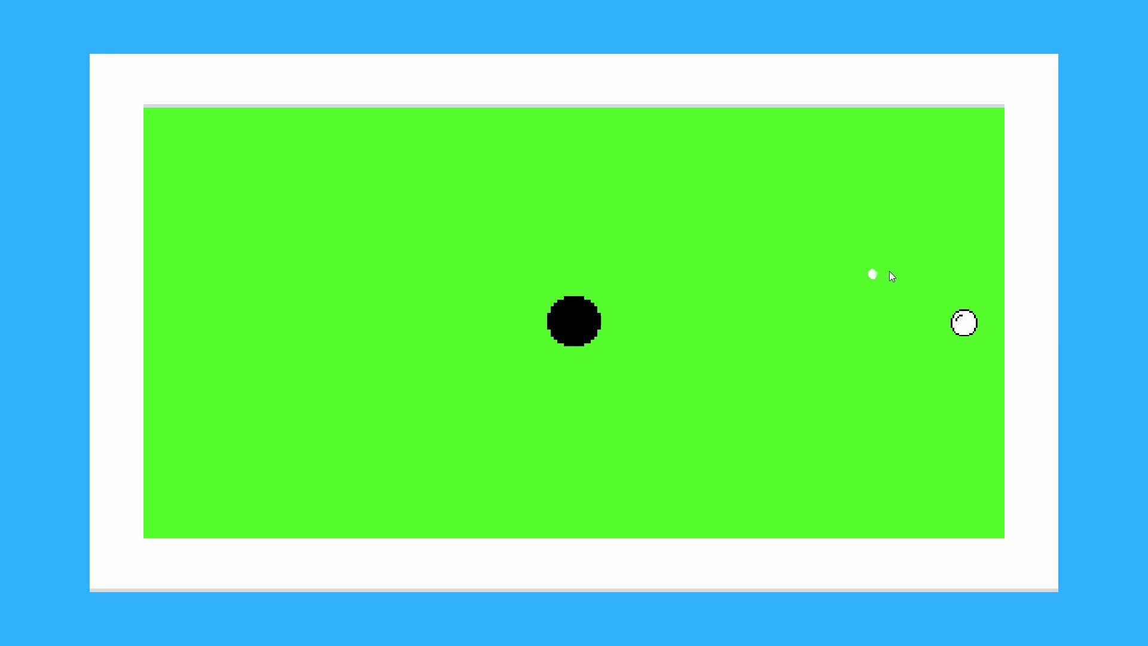
pyautogui.moveTo(893, 276); pyautogui.dragTo(949, 266)
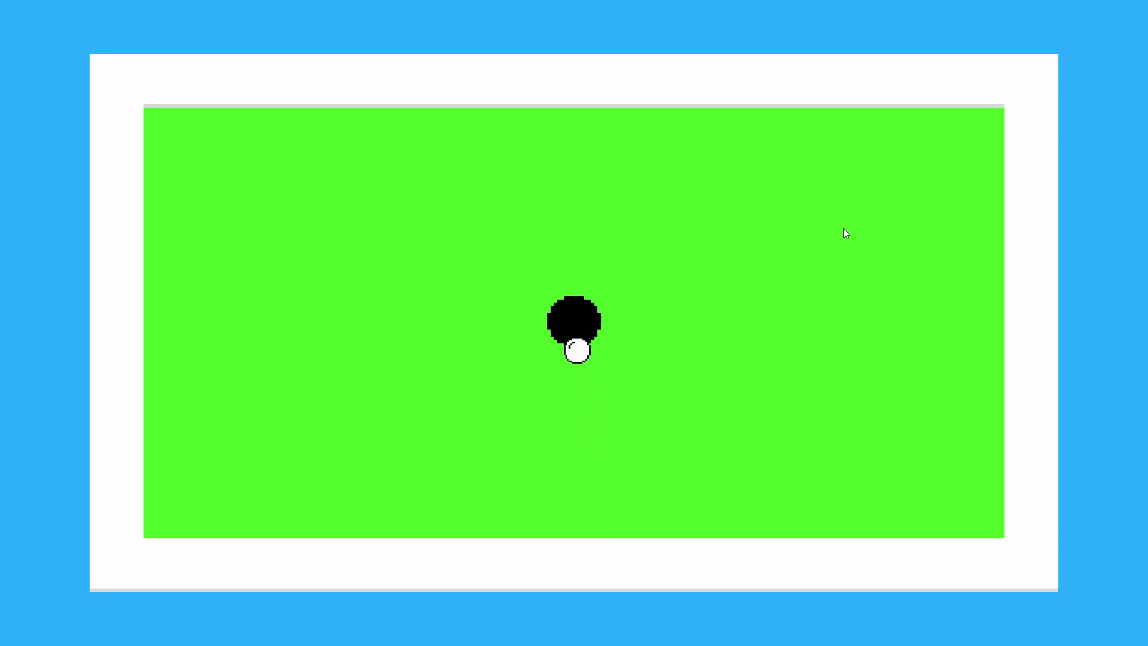
pyautogui.hotkey('alt', 'F4')
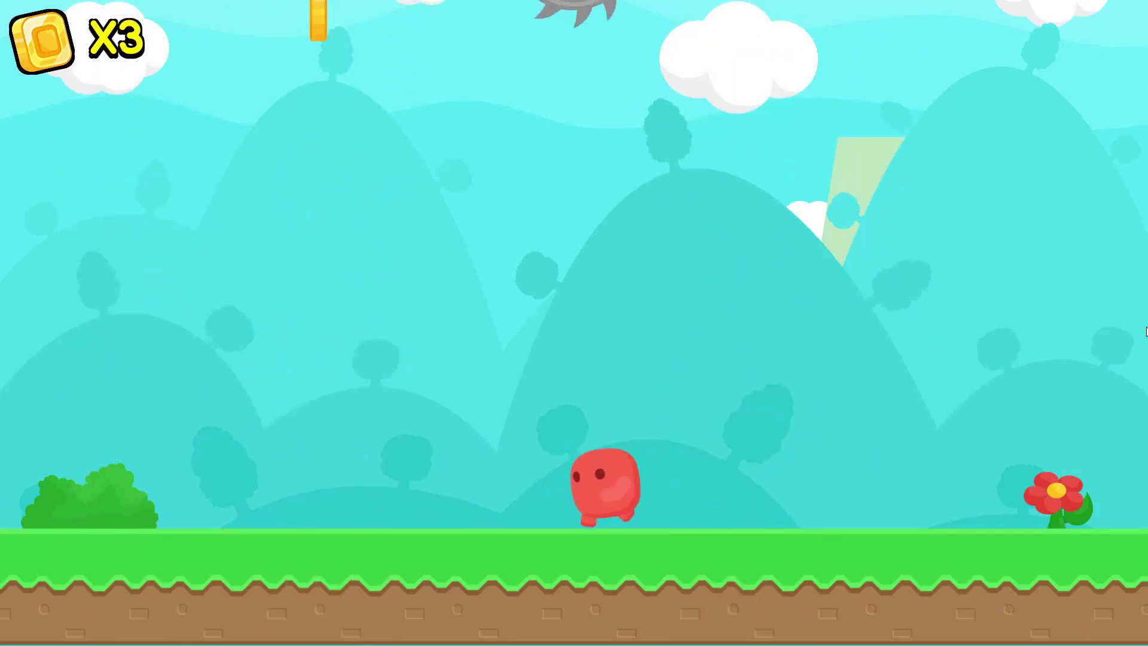
pyautogui.press('Left')
pyautogui.press('Right')
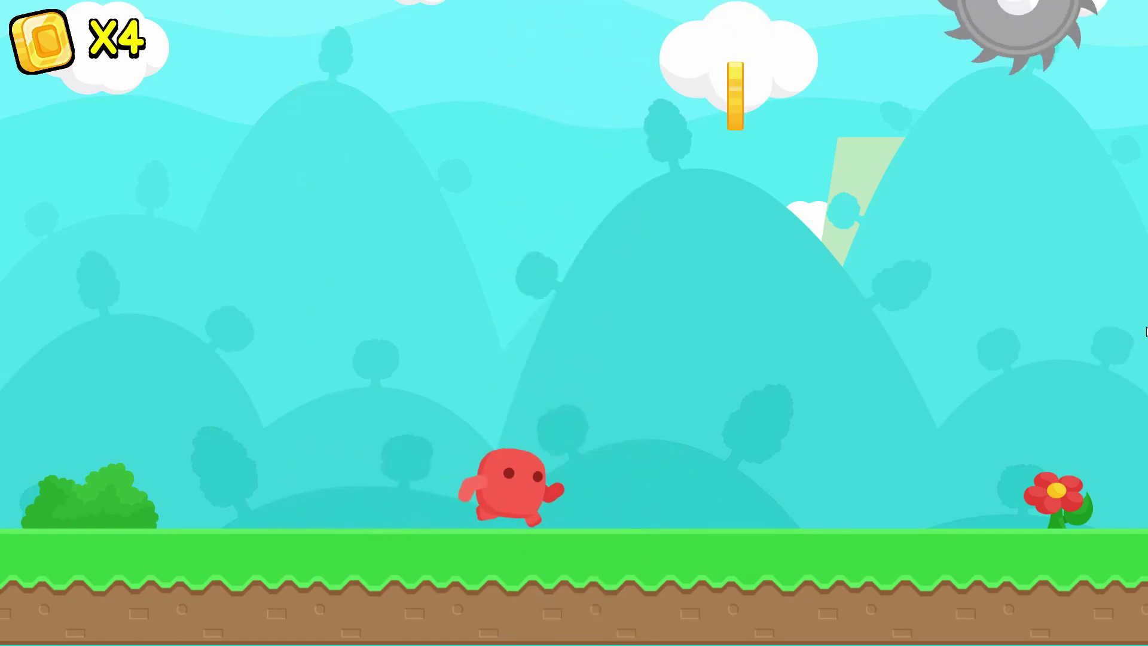
pyautogui.press('Left')
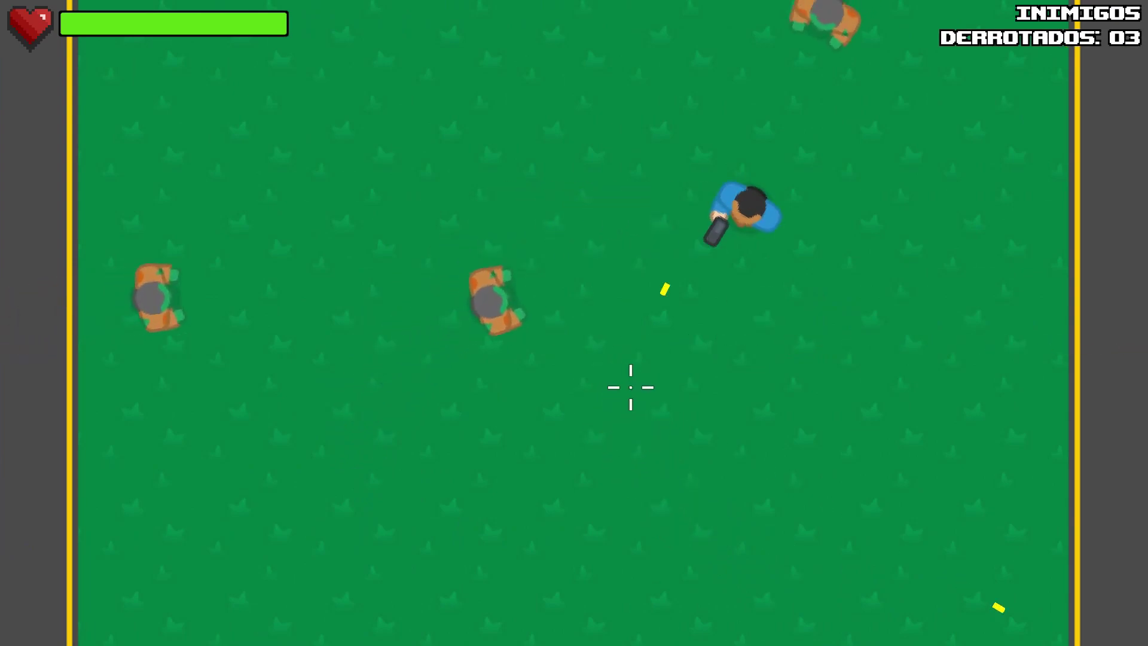
pyautogui.press('s')
pyautogui.click(581, 287)
pyautogui.press('s')
pyautogui.click(823, 262)
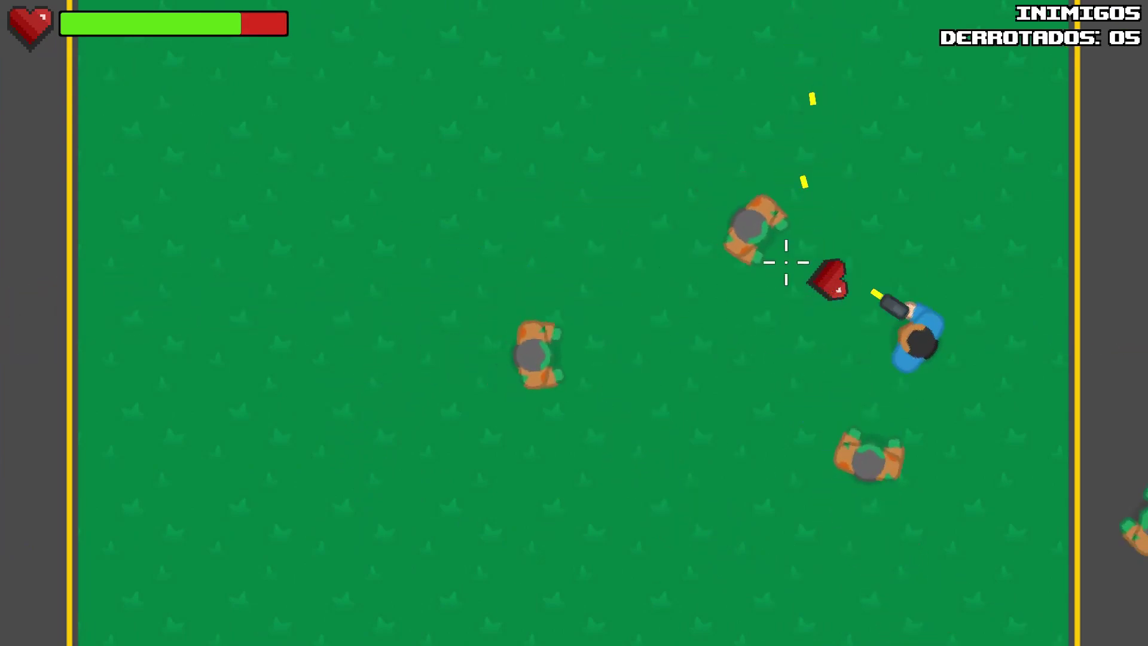
pyautogui.press('a')
pyautogui.click(808, 271)
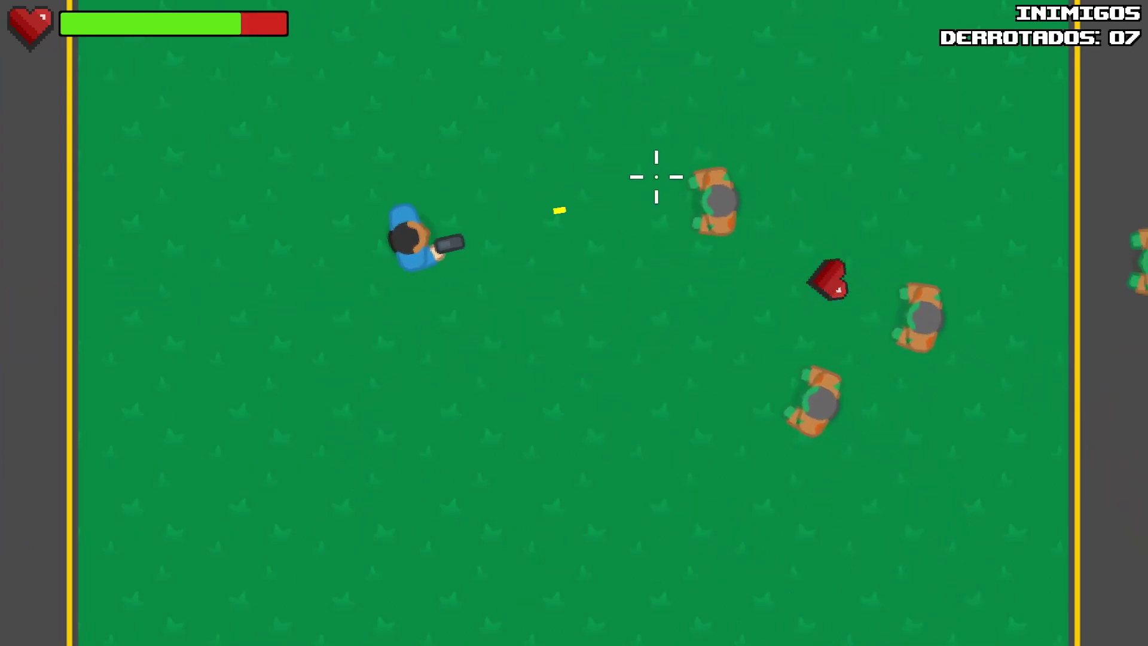
pyautogui.press('w')
pyautogui.click(654, 343)
pyautogui.press('d')
pyautogui.click(640, 310)
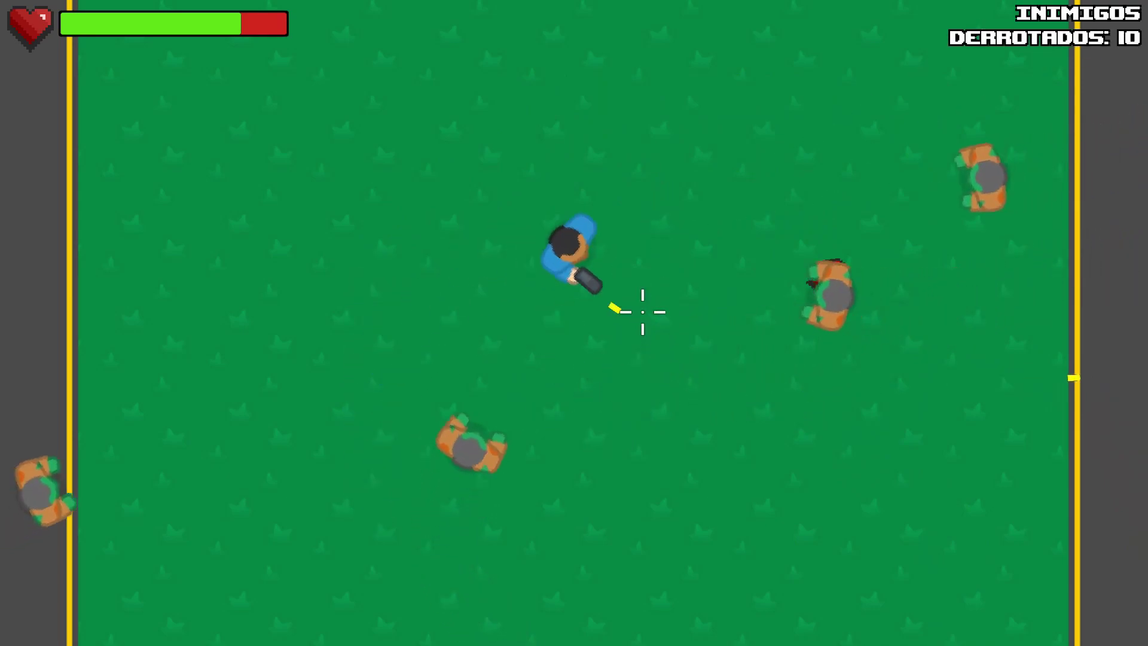
pyautogui.press('s')
pyautogui.click(864, 303)
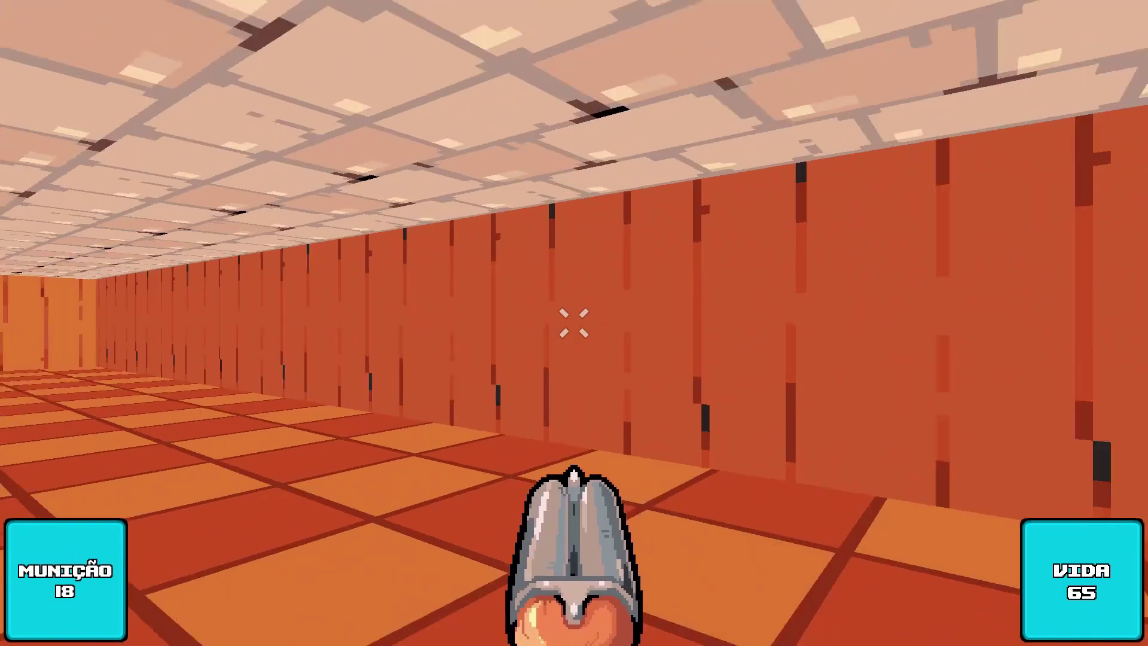
pyautogui.press('w')
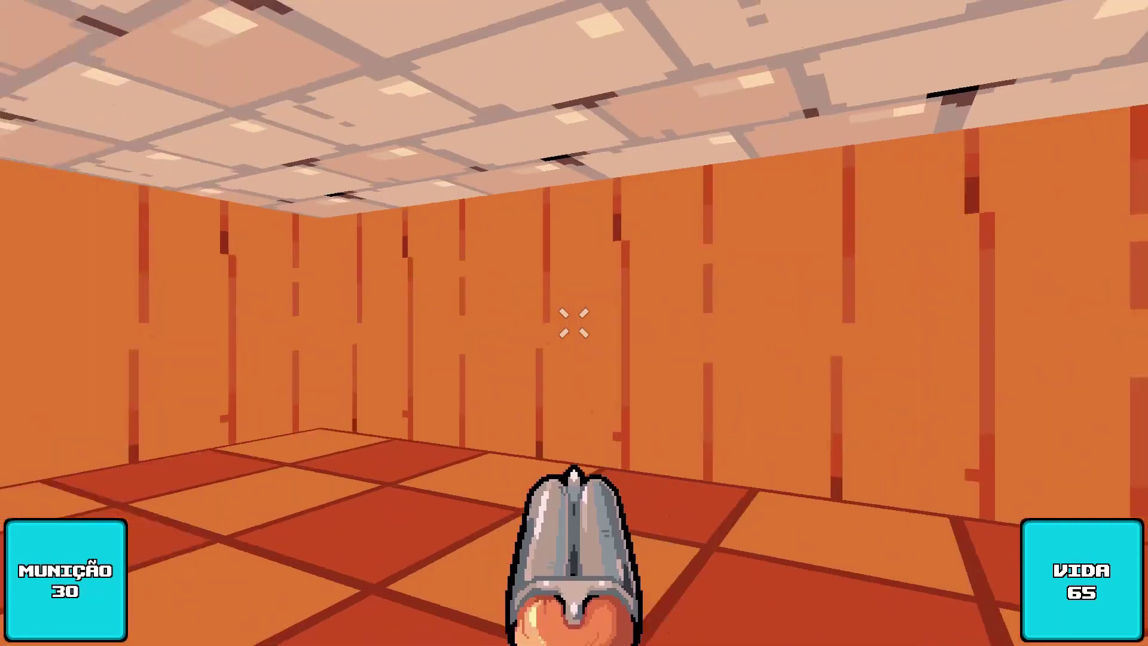
pyautogui.press('w')
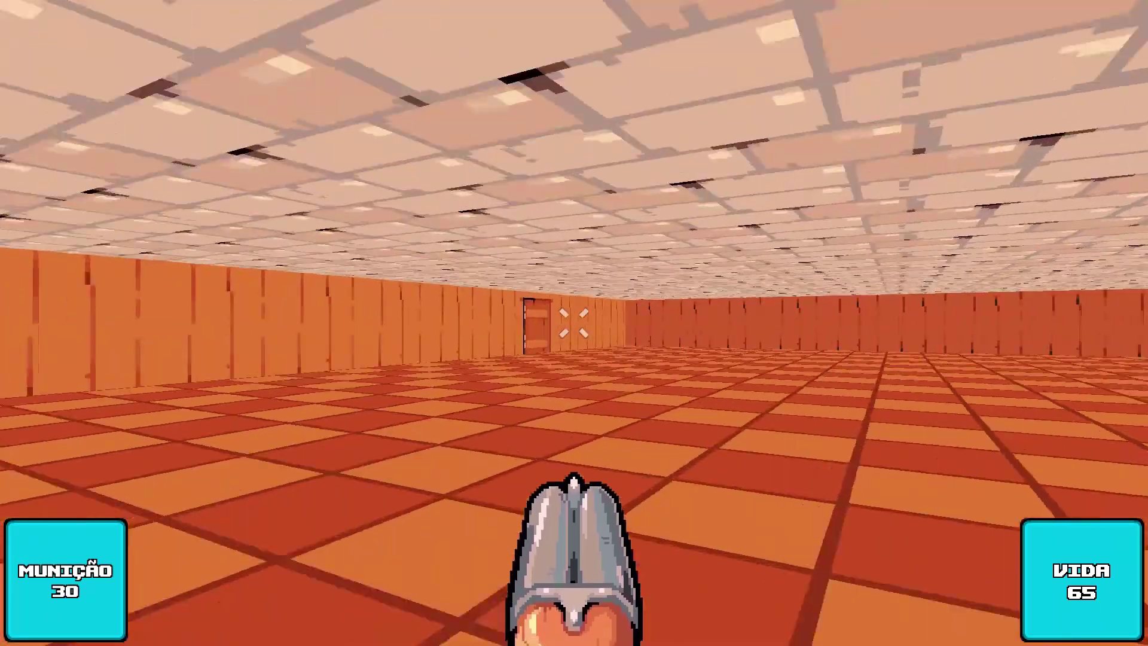
pyautogui.press('w')
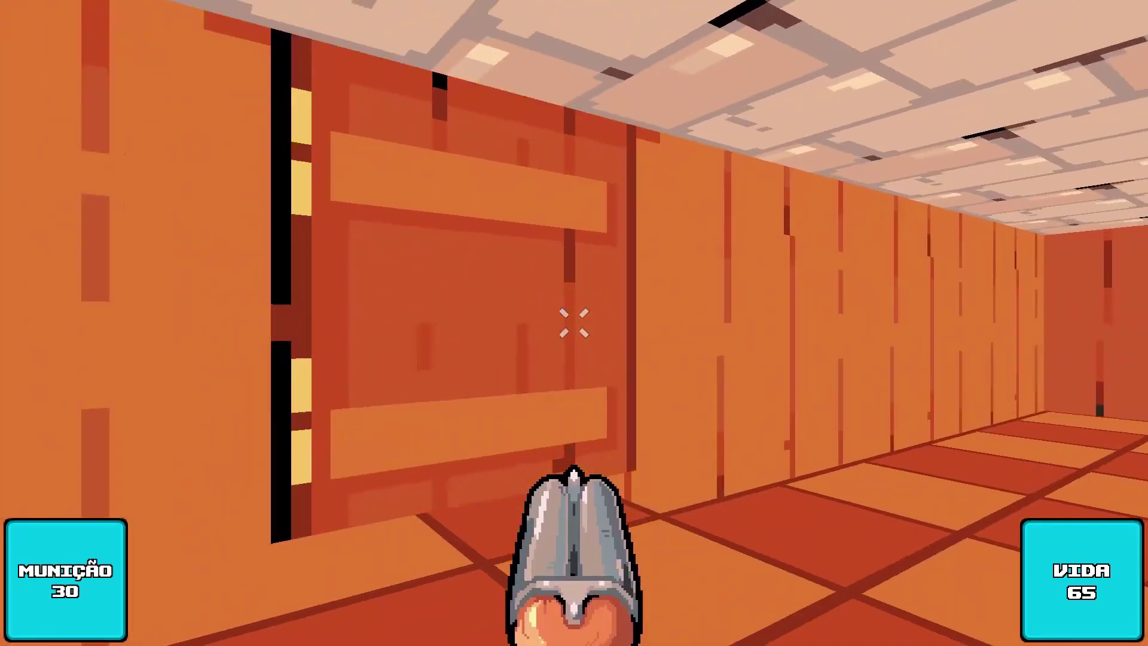